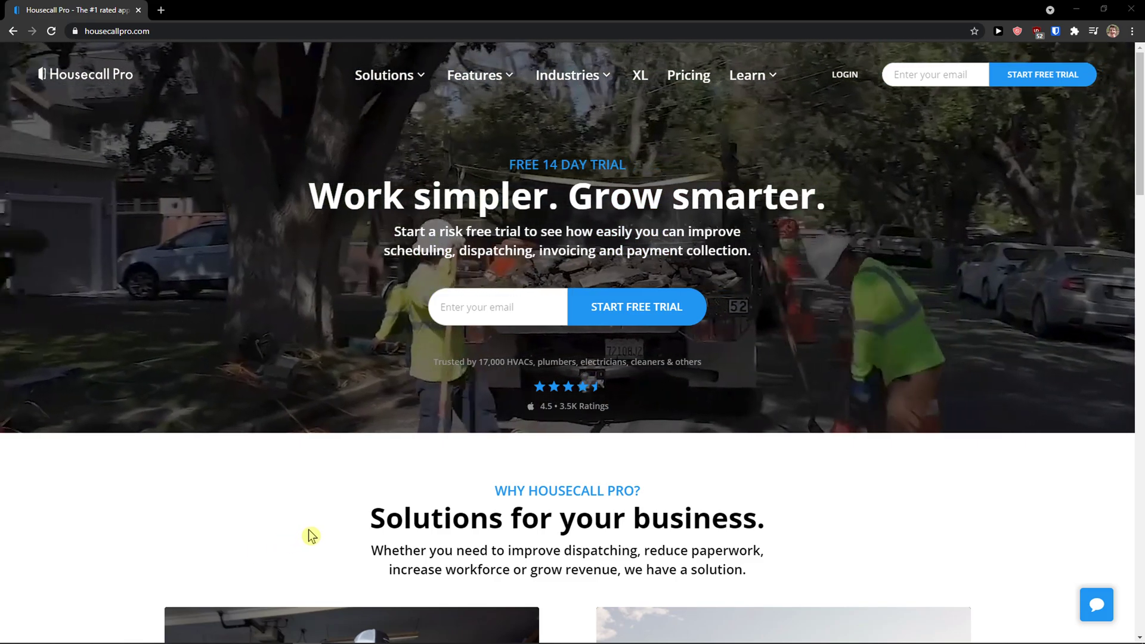
Step: Fill the free-trial email field on the homepage with a saved address from autofill
left_click(528, 304)
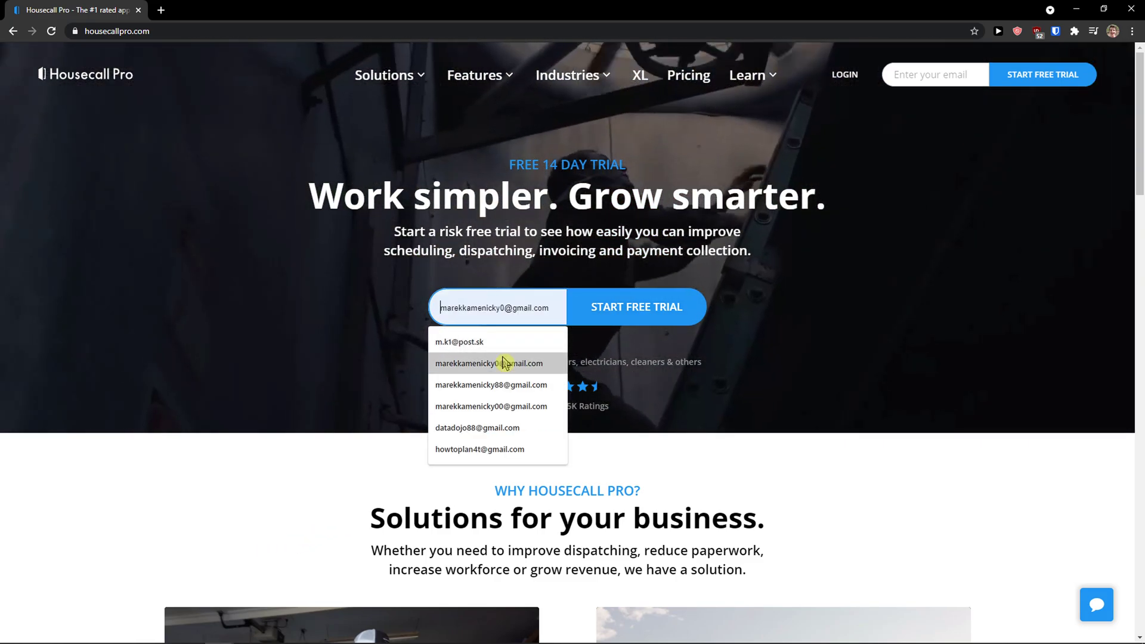
left_click(502, 362)
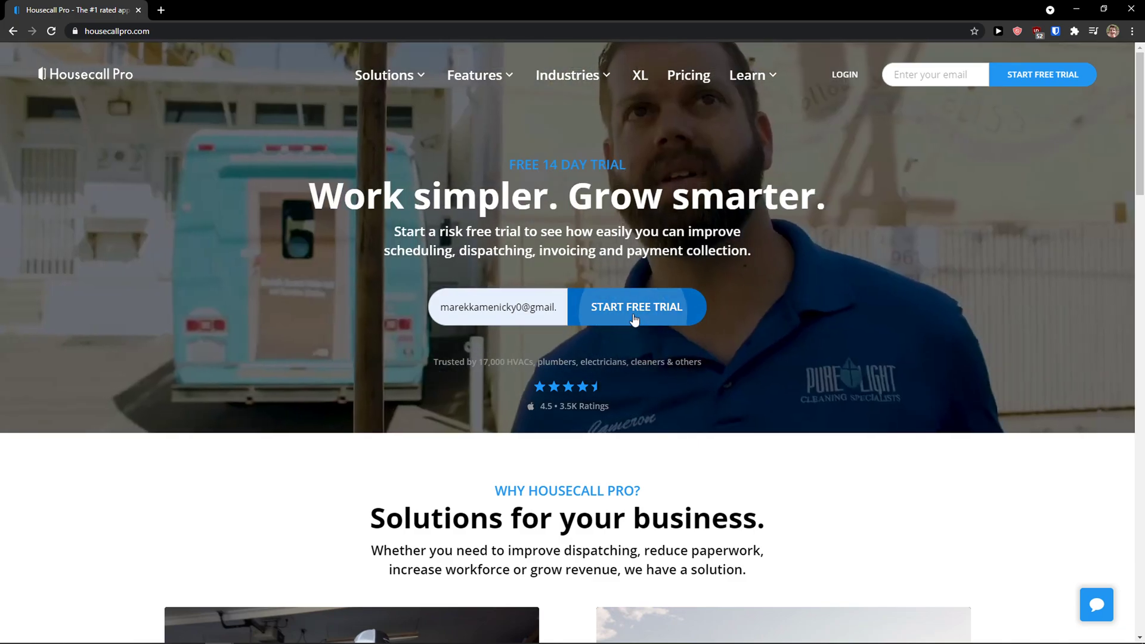
Step: Submit the trial email and enter the account holder's first and last name, correcting the last name
key("Return")
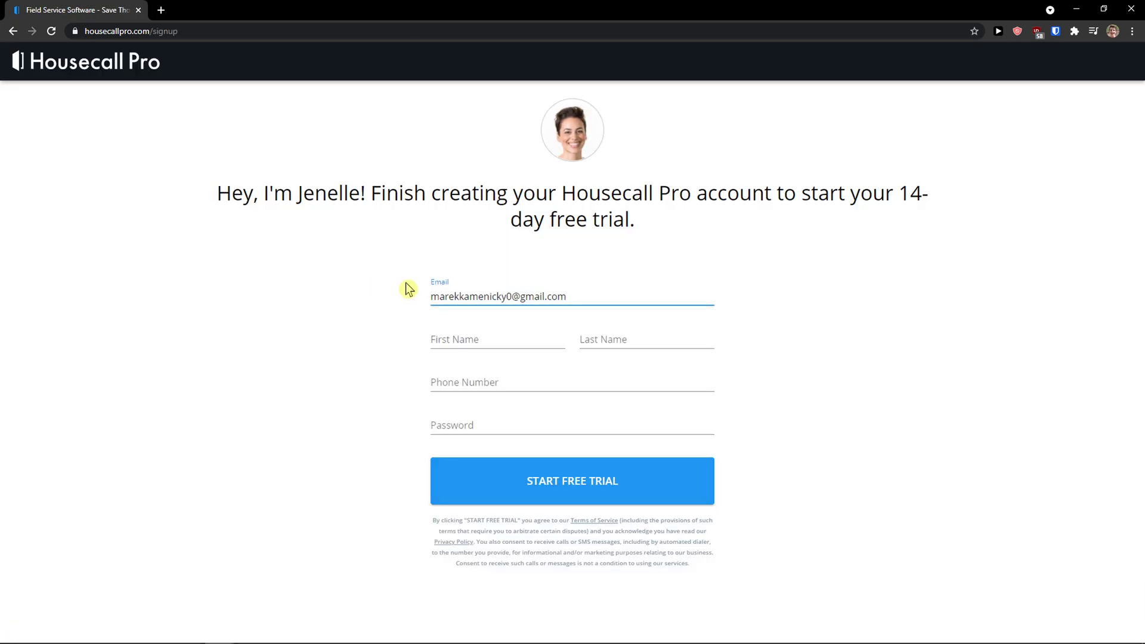
left_click(482, 383)
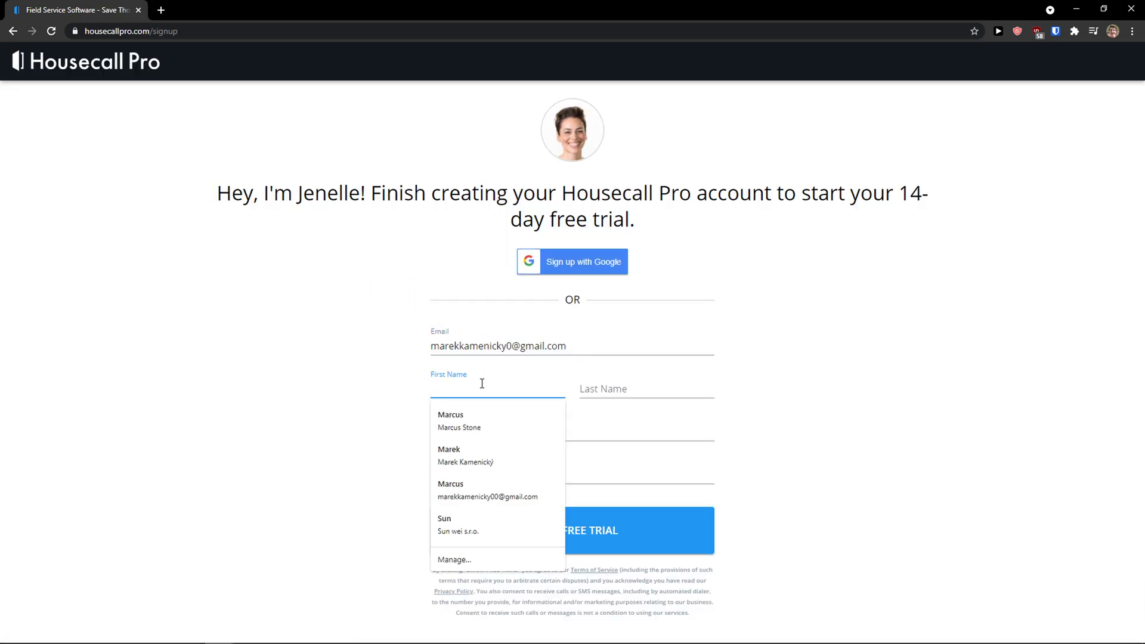
key("Tab")
key("ctrl+a")
key("BackSpace")
type("Stone")
Step: Enter the phone number and account password, then submit the sign-up form
key("Tab")
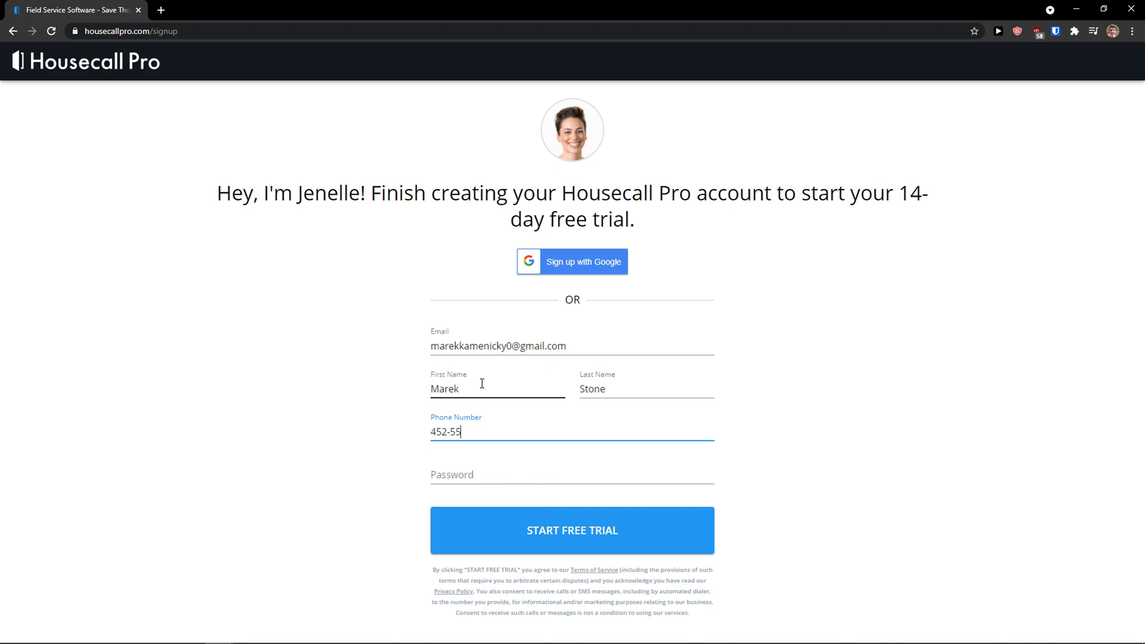
type("452-557-623")
key("Tab")
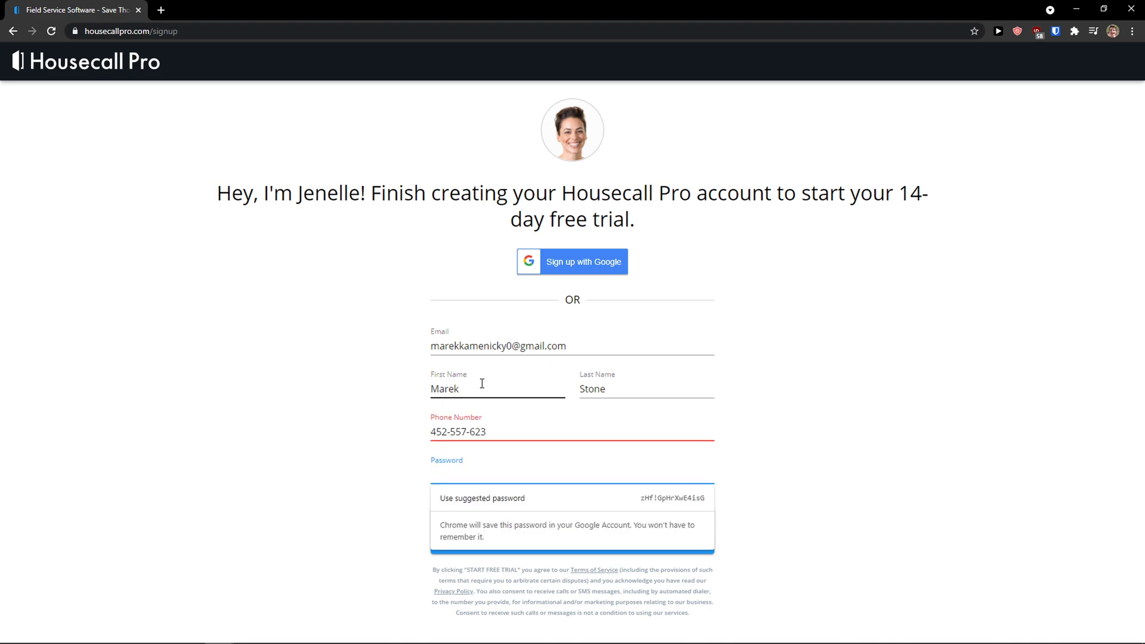
left_click(513, 436)
left_click(508, 471)
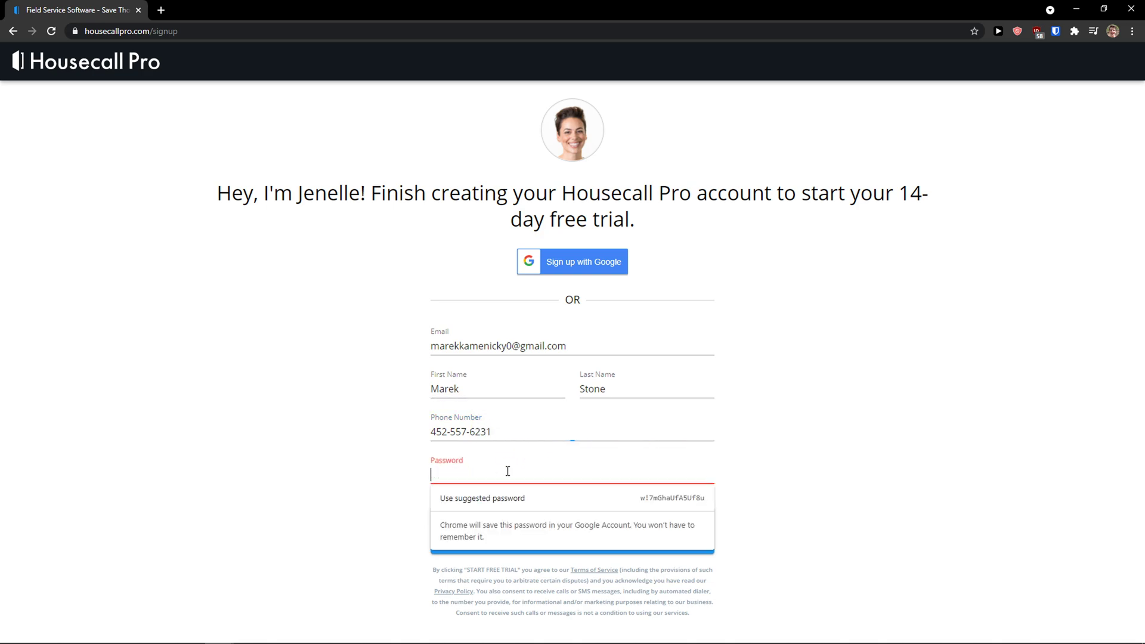
type("123456")
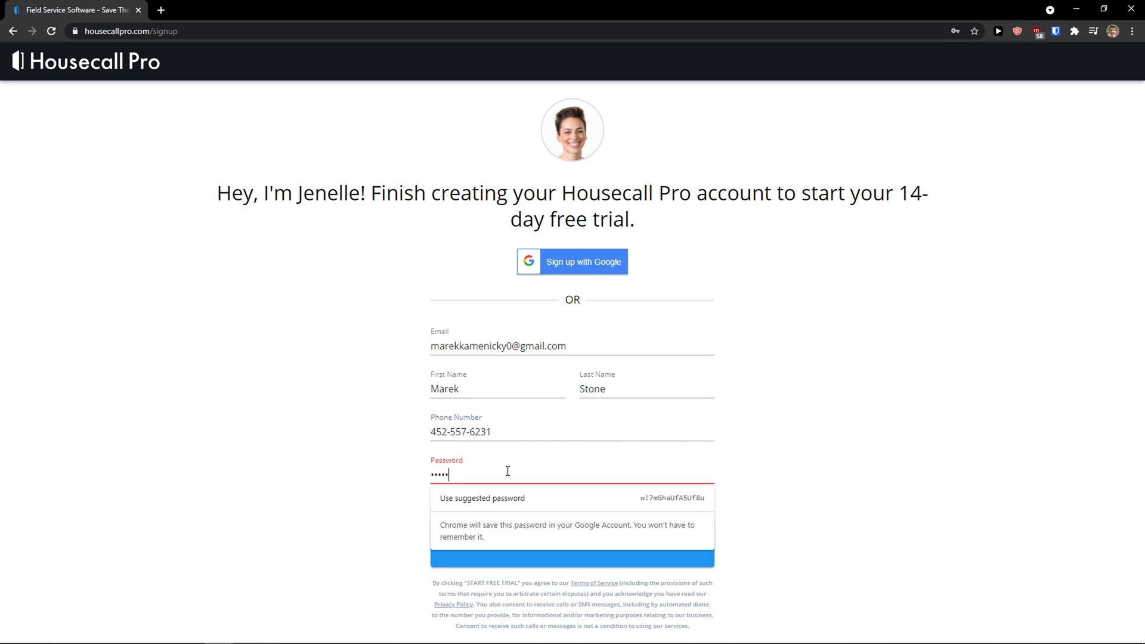
left_click(497, 525)
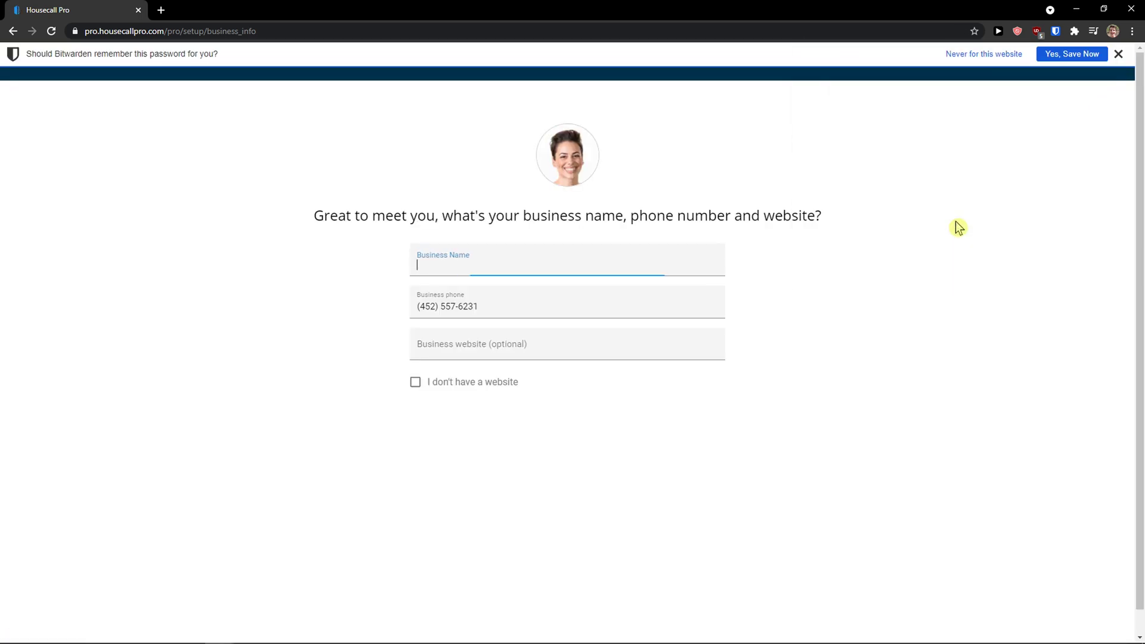
Step: Enter the business name, mark that the business has no website, and continue to the industry page
left_click(575, 261)
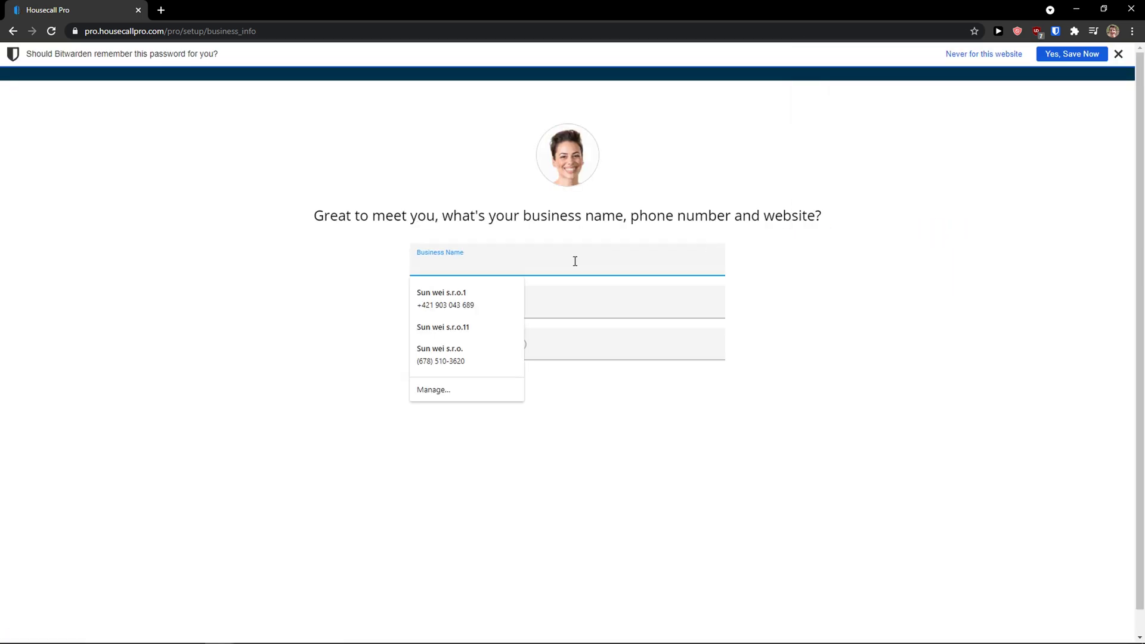
type("Sun wei LLC")
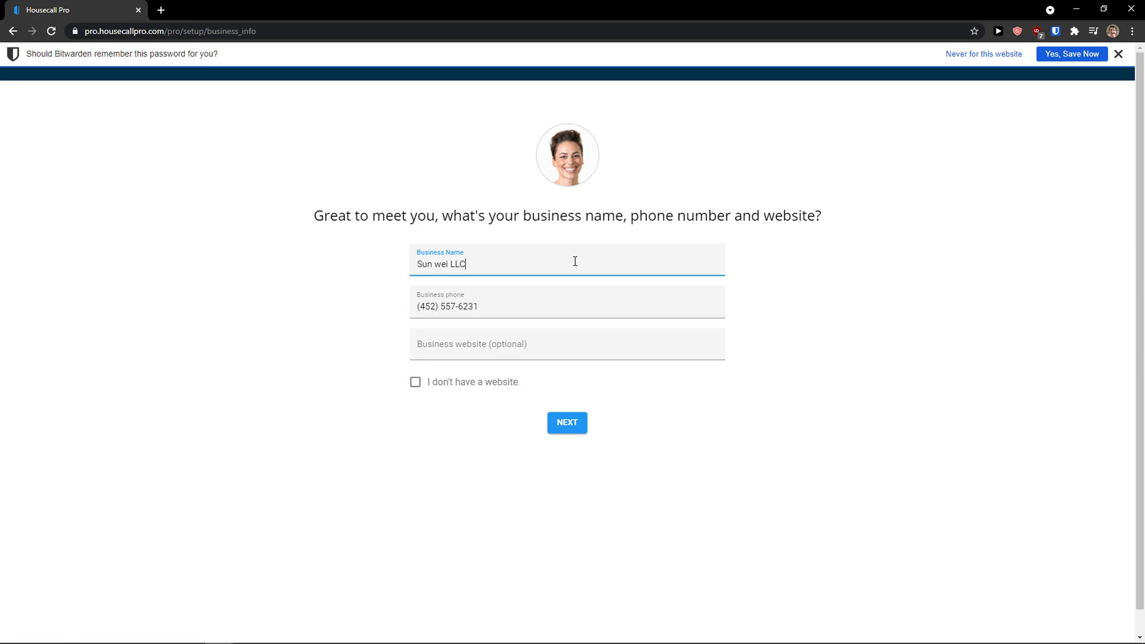
left_click(538, 331)
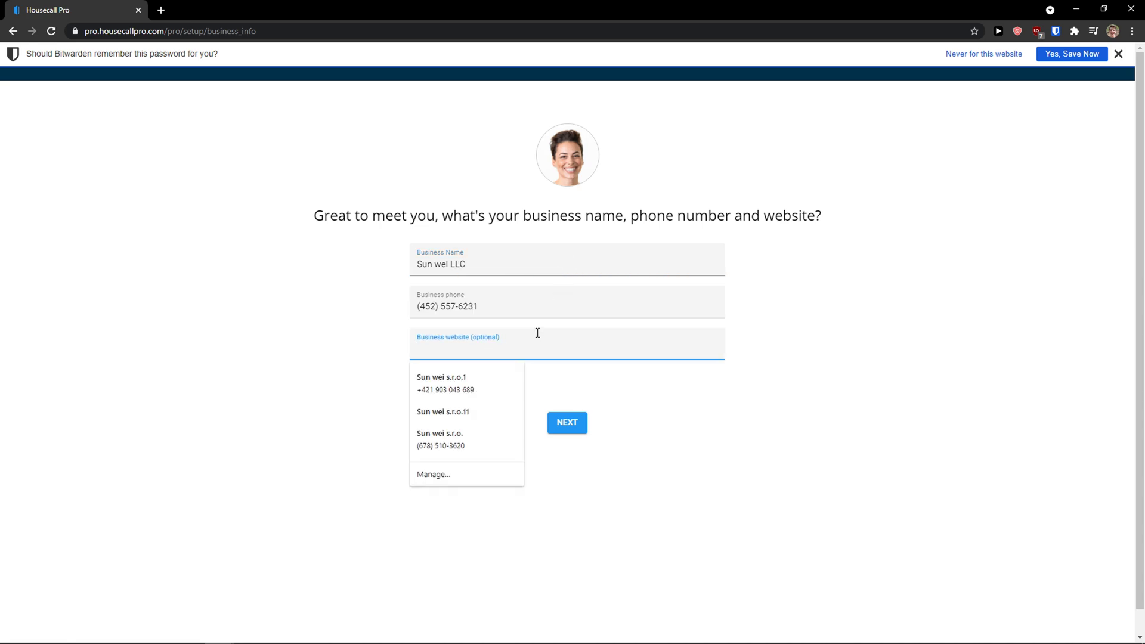
left_click(360, 355)
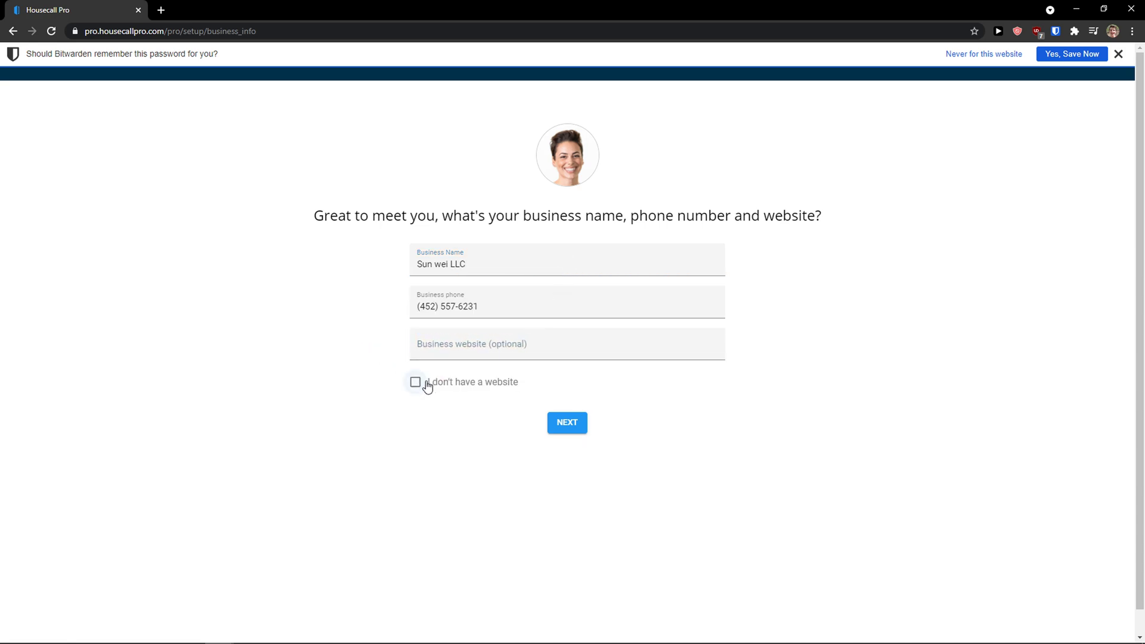
left_click(415, 385)
left_click(569, 387)
left_click_drag(333, 216, 835, 223)
left_click(837, 223)
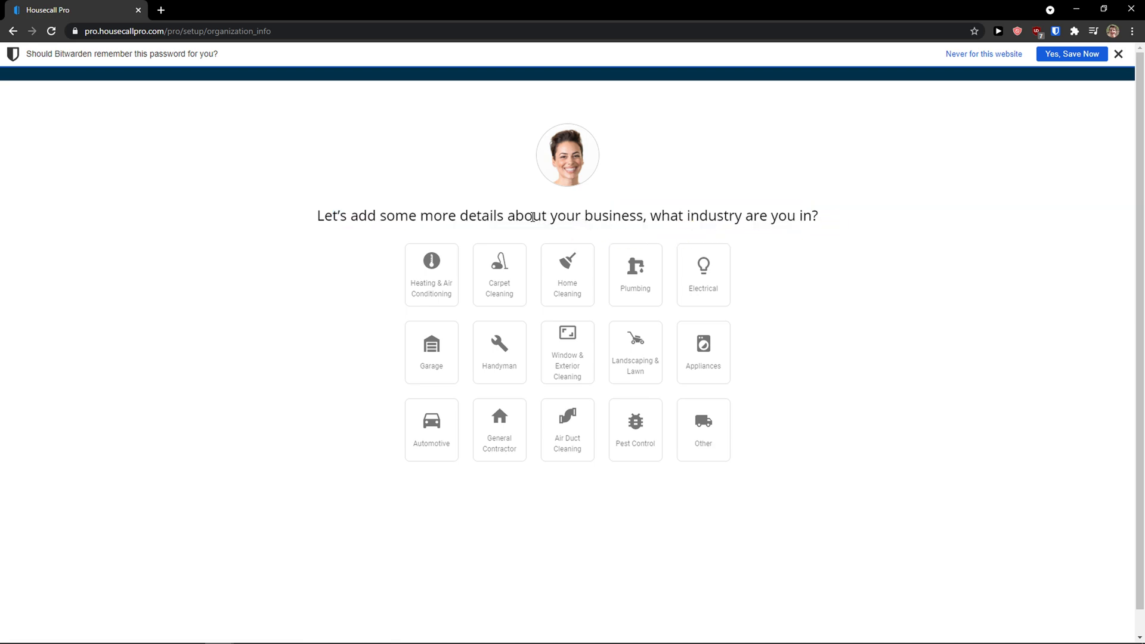
Step: Choose Home Cleaning as the industry and Just me as the company size
left_click(585, 289)
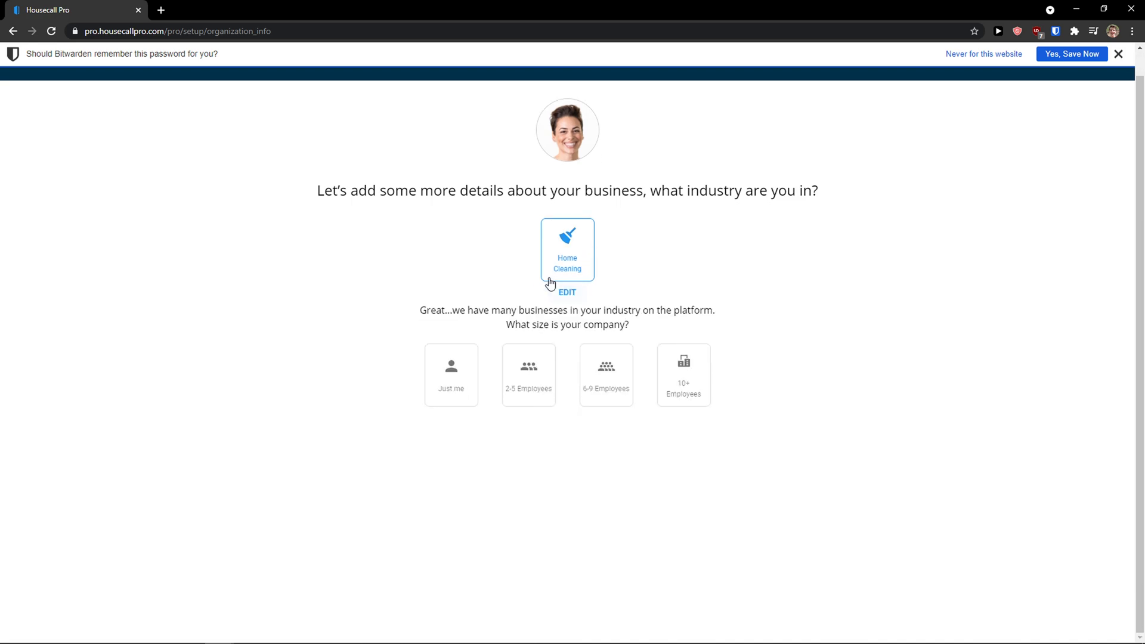
left_click(561, 291)
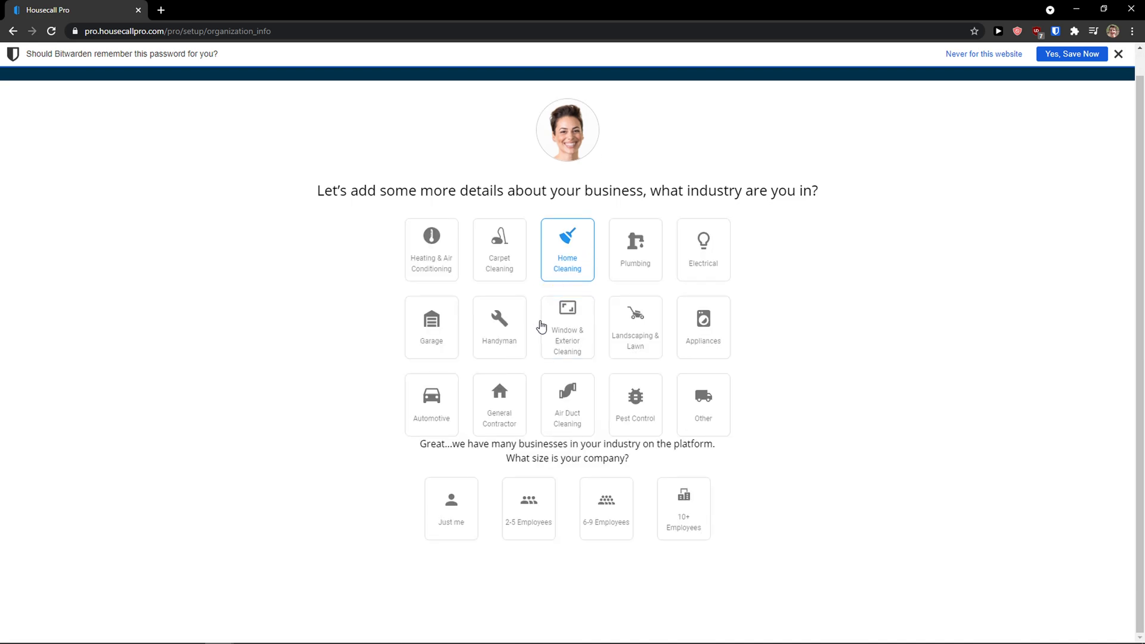
left_click(564, 253)
left_click_drag(424, 310, 654, 327)
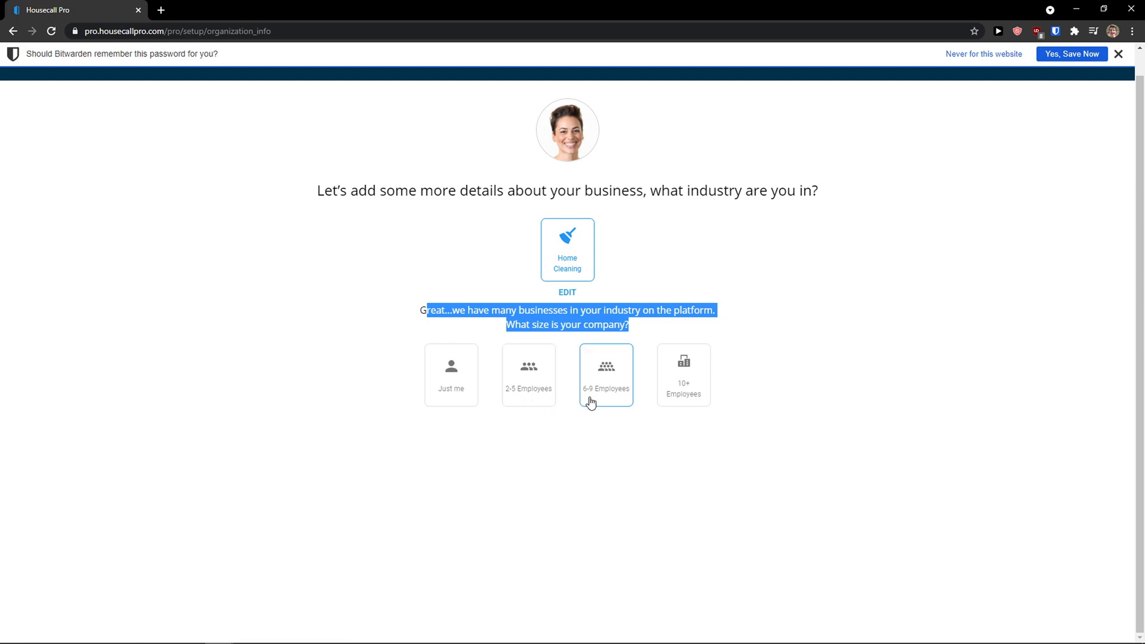
left_click(460, 397)
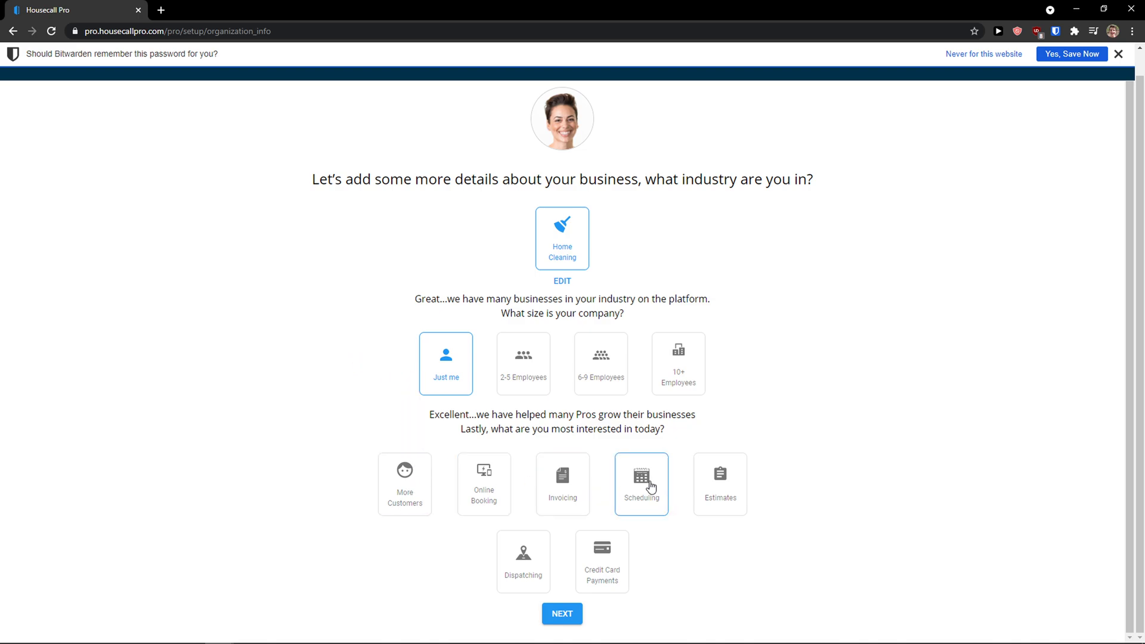
Step: Add Online Booking and Invoicing as interests and zoom the page to 175%
left_click(464, 500)
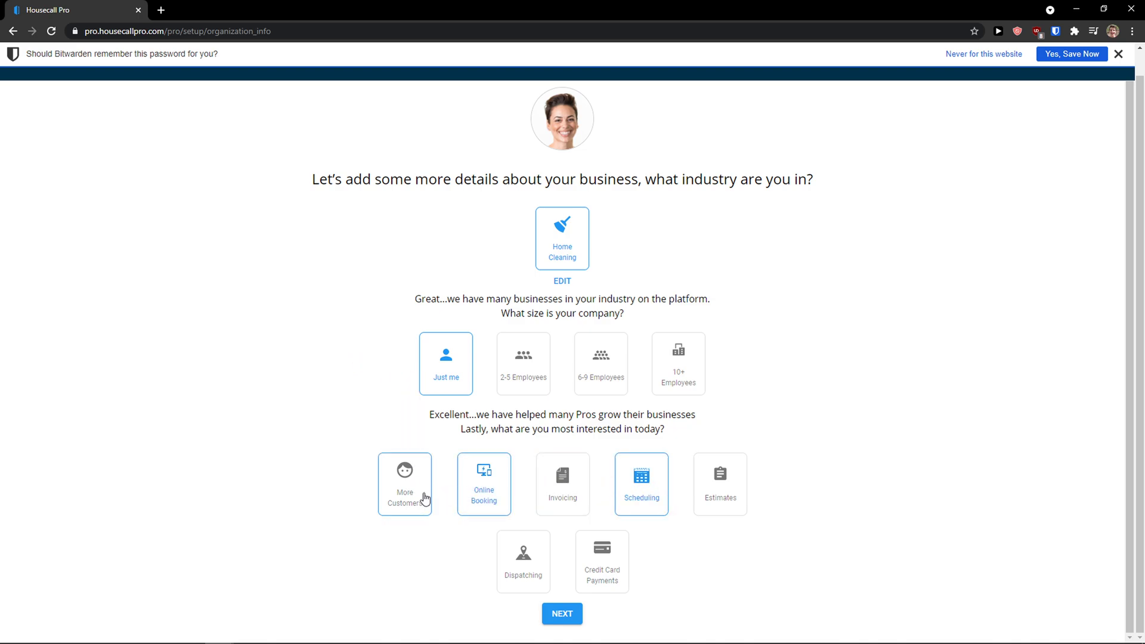
left_click(551, 486)
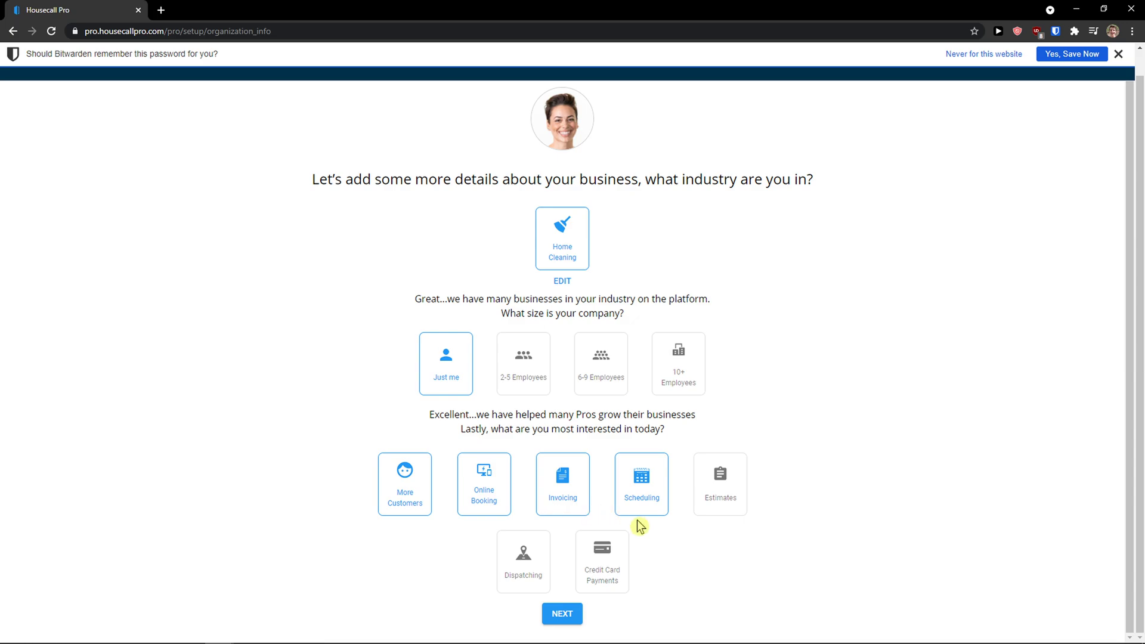
scroll(639, 522, "up", 1)
key("super")
key("Escape")
key("ctrl+plus")
key("ctrl+plus")
key("ctrl+plus")
key("ctrl+plus")
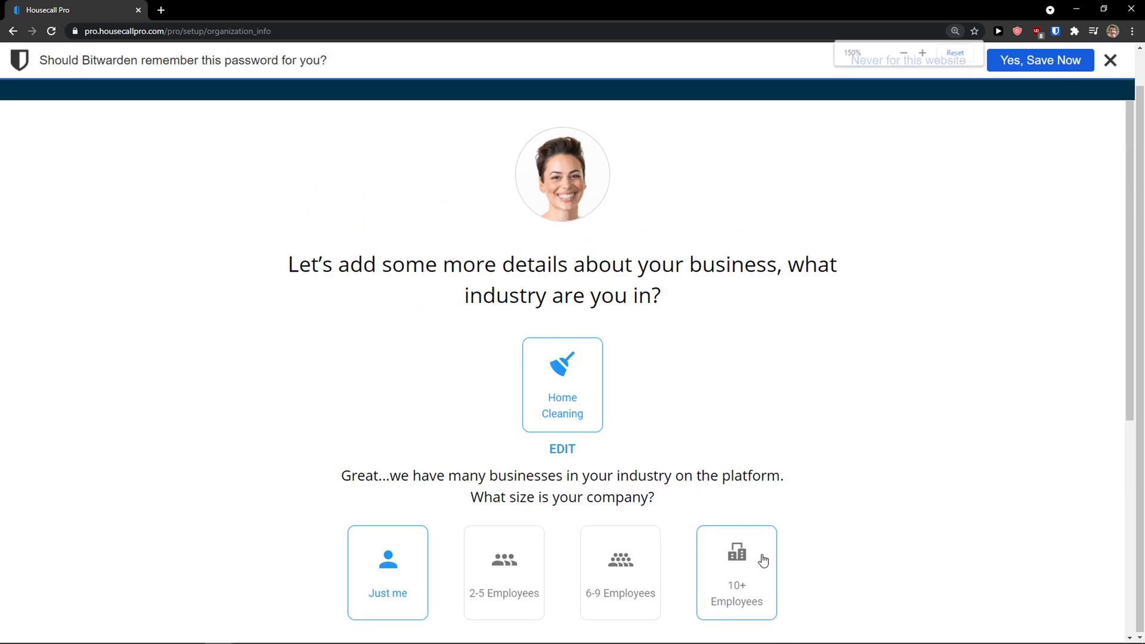
scroll(729, 548, "down", 5)
scroll(726, 549, "down", 2)
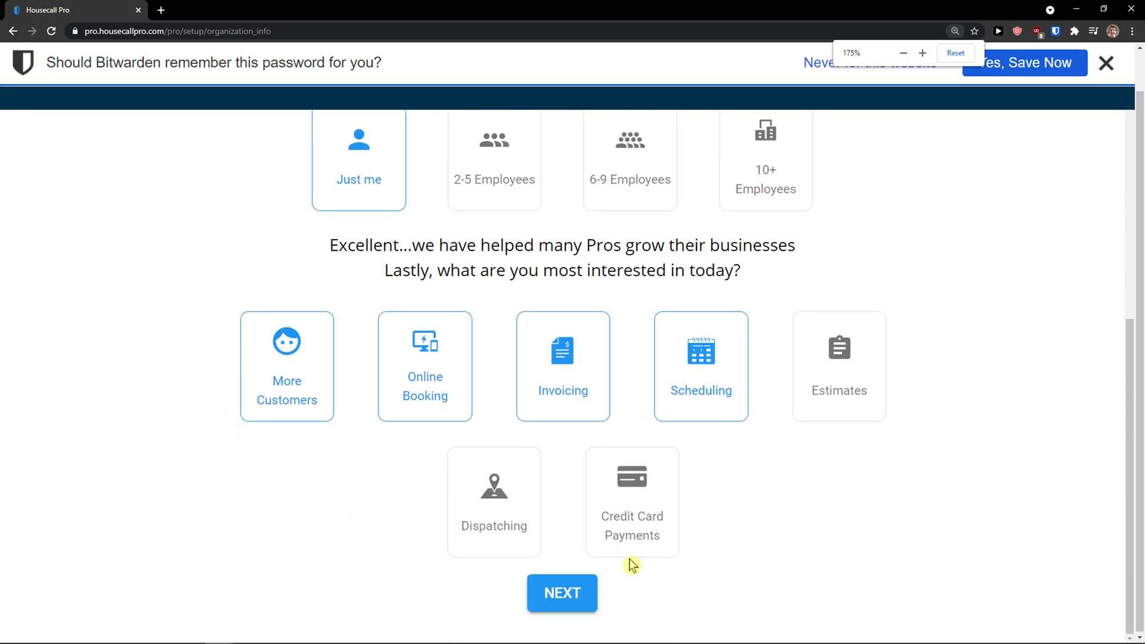
Step: Submit the business details and pick the TX-8 Beltway Houston address suggestion
left_click(559, 594)
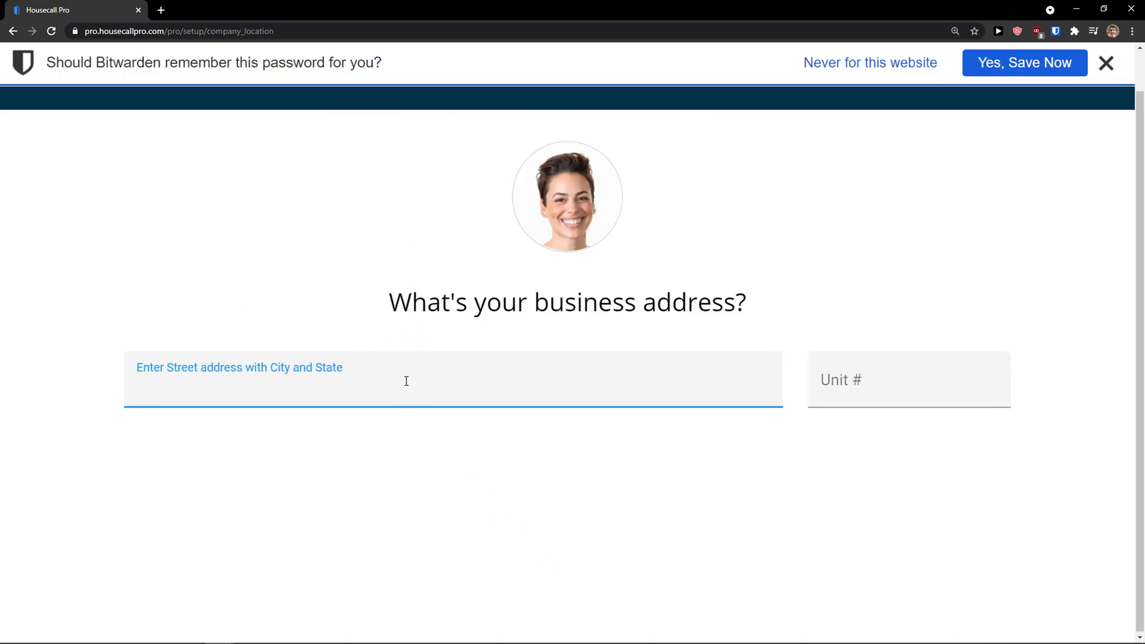
type("y")
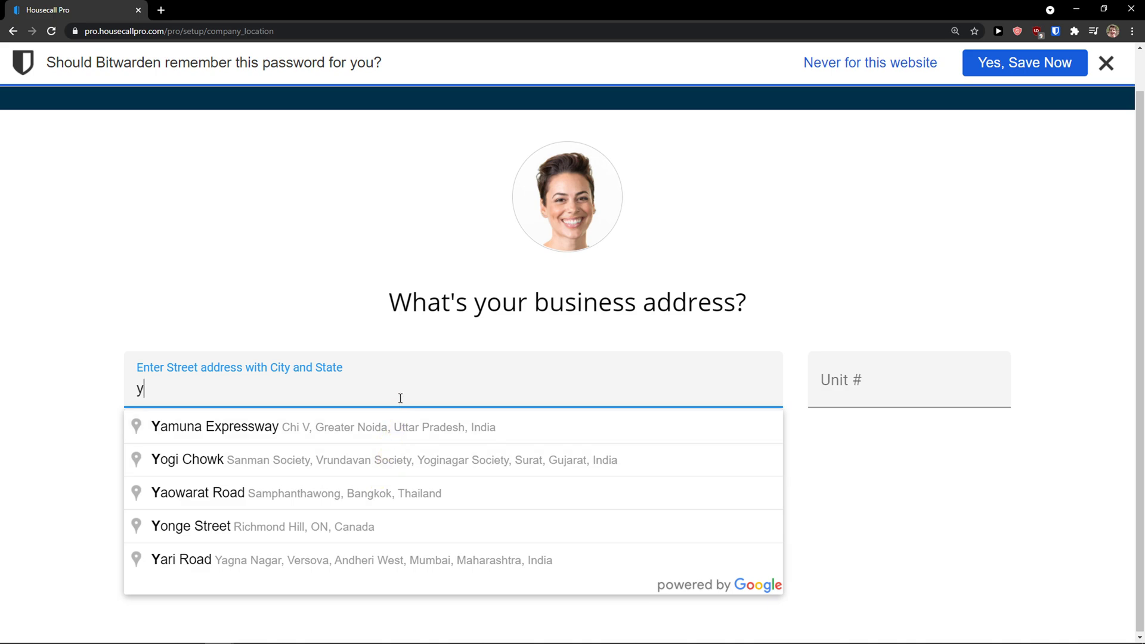
type("tex")
left_click(393, 433)
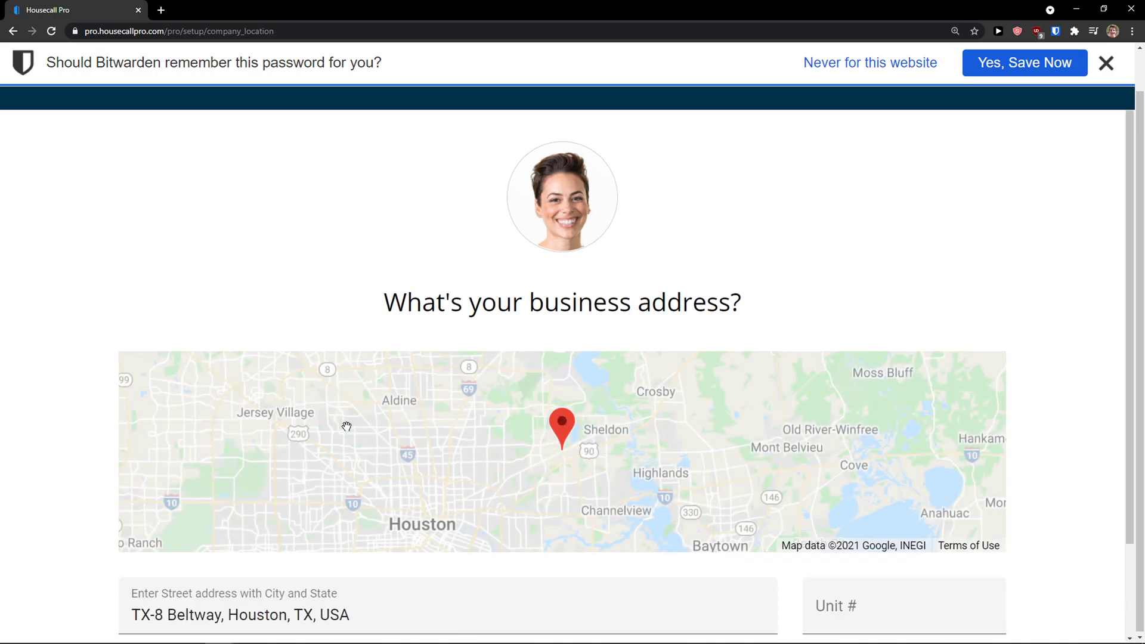
scroll(78, 417, "down", 2)
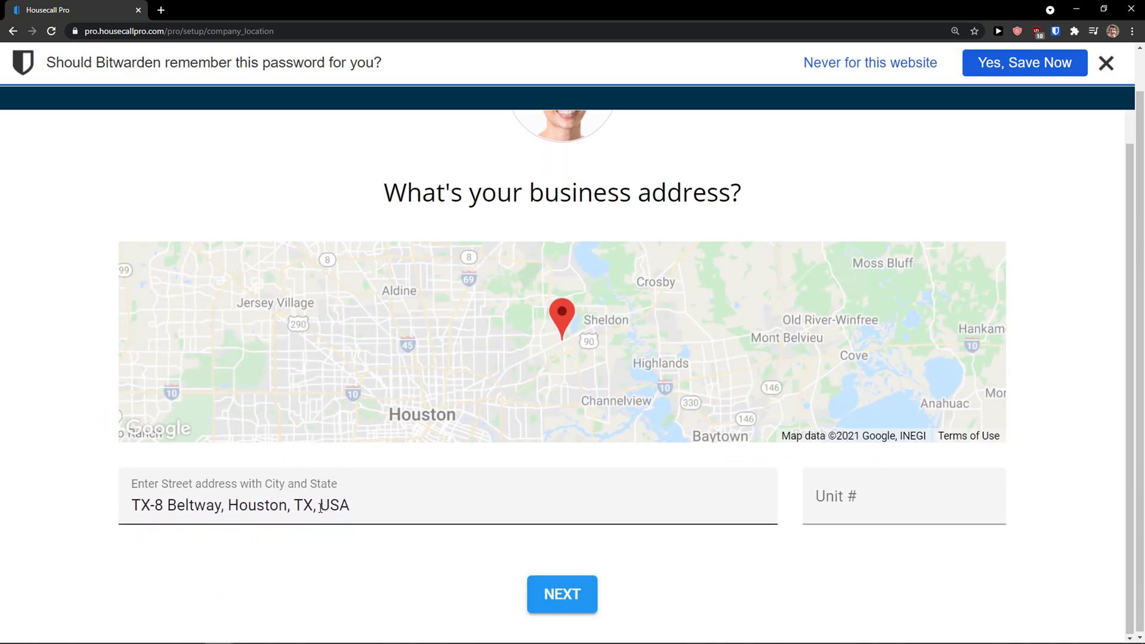
left_click(874, 521)
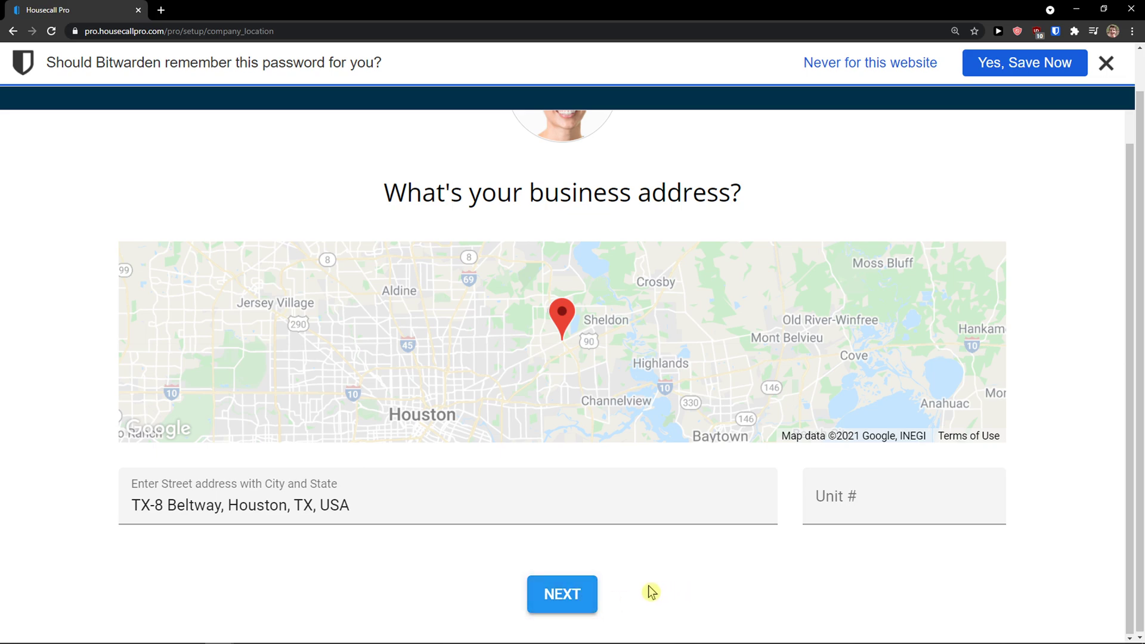
Step: Switch to a more precise Houston street address and submit it
left_click(1106, 62)
left_click(902, 486)
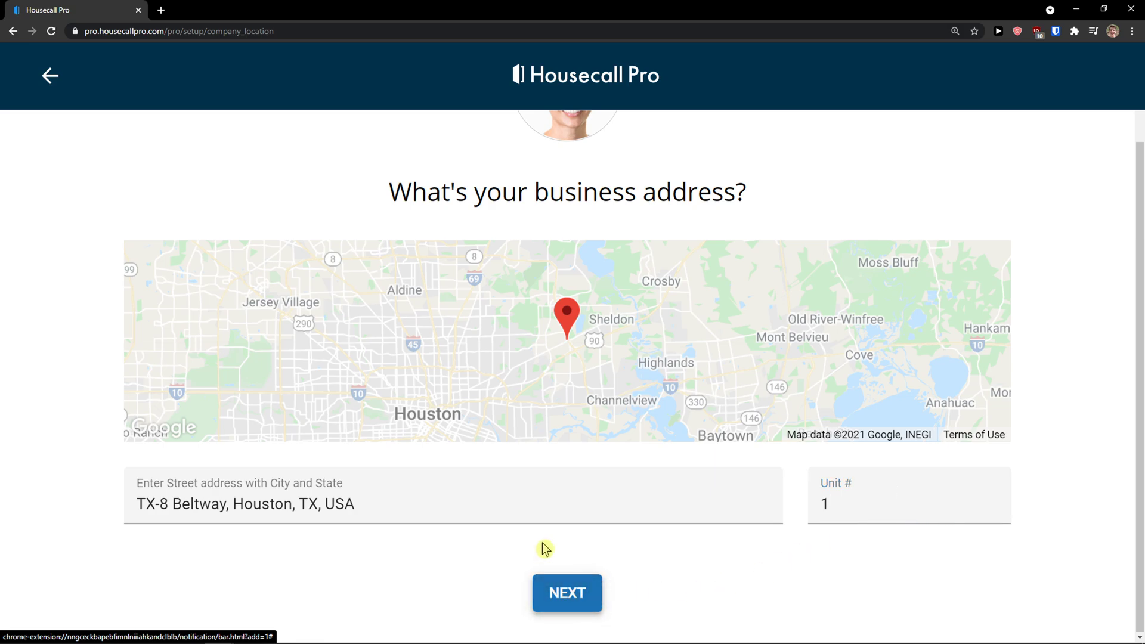
left_click(515, 498)
left_click(562, 575)
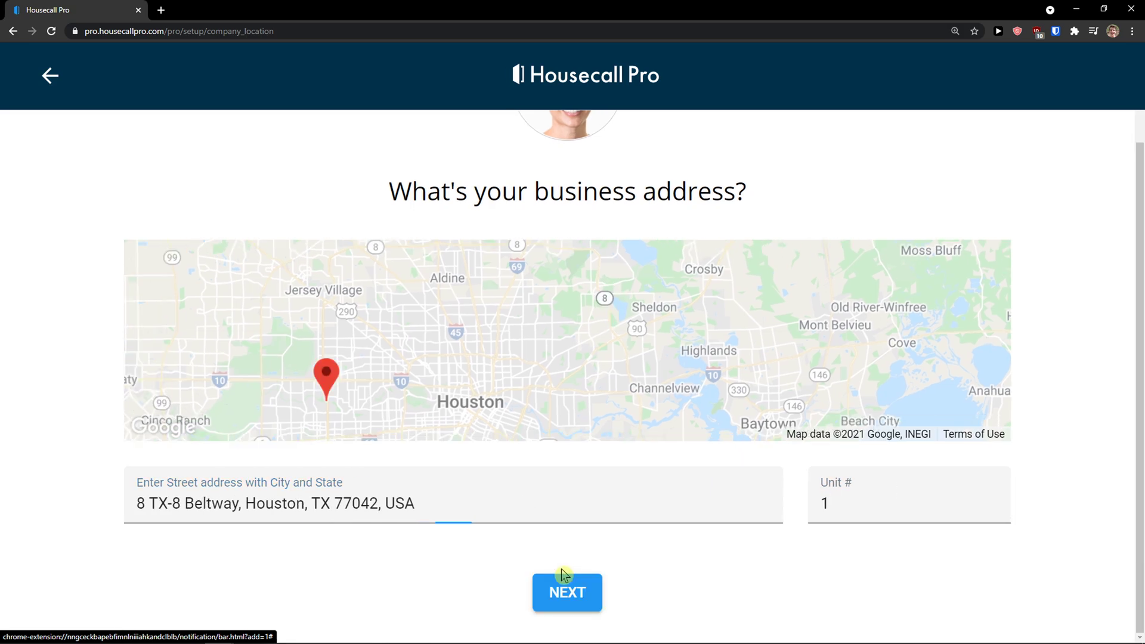
left_click(566, 585)
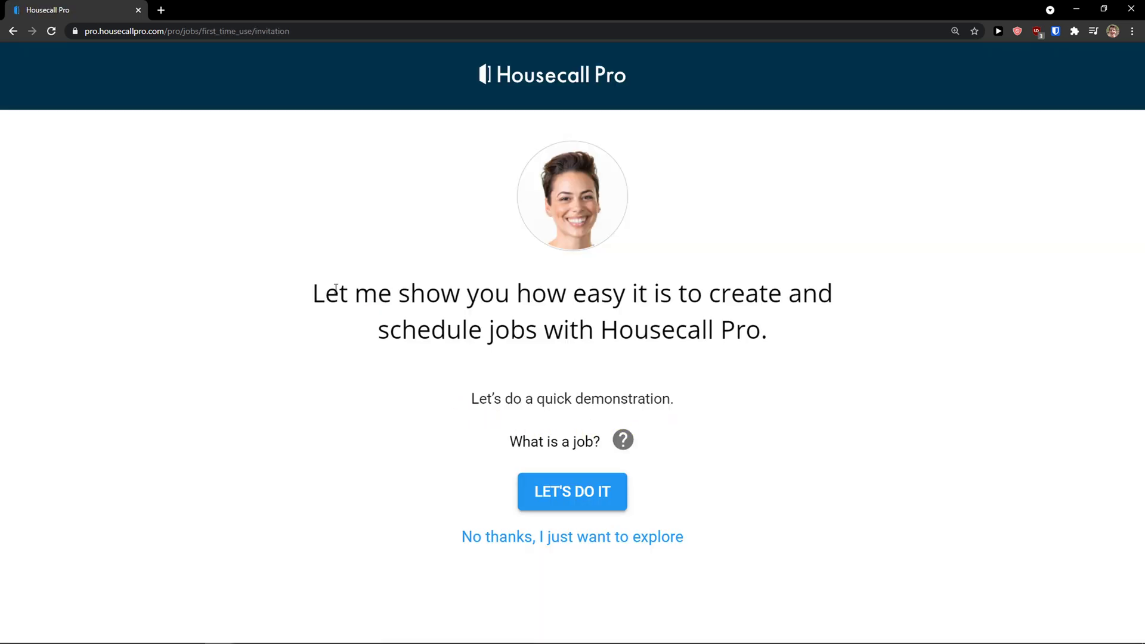
Step: Zoom the browser out and look over the new dashboard
left_click_drag(337, 292, 818, 344)
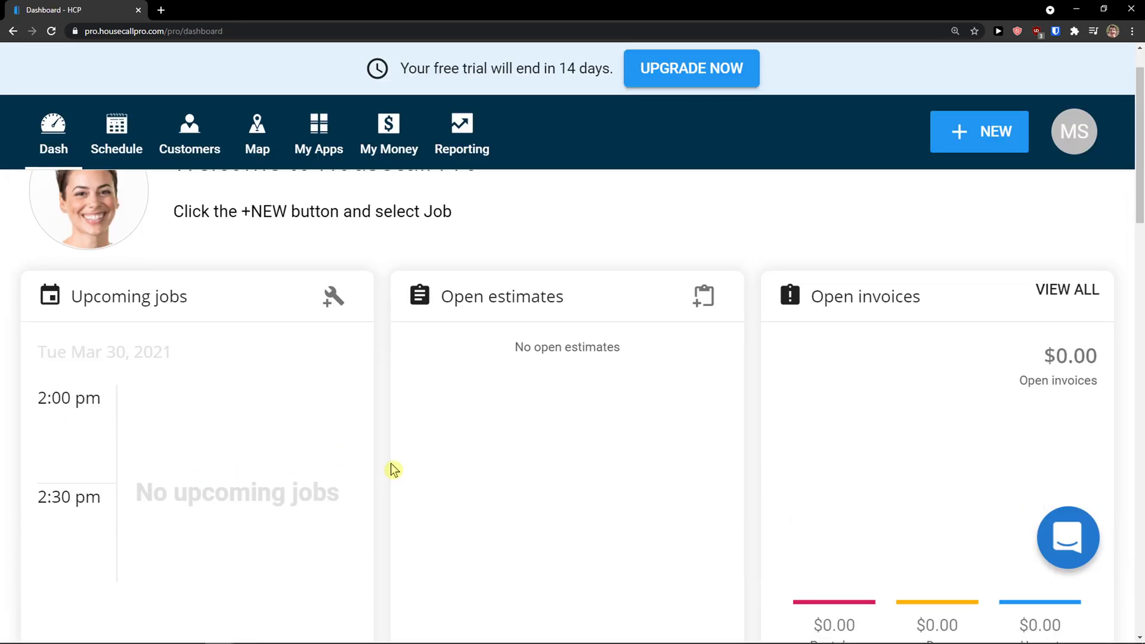
key("ctrl+minus")
key("ctrl+minus")
key("ctrl+minus")
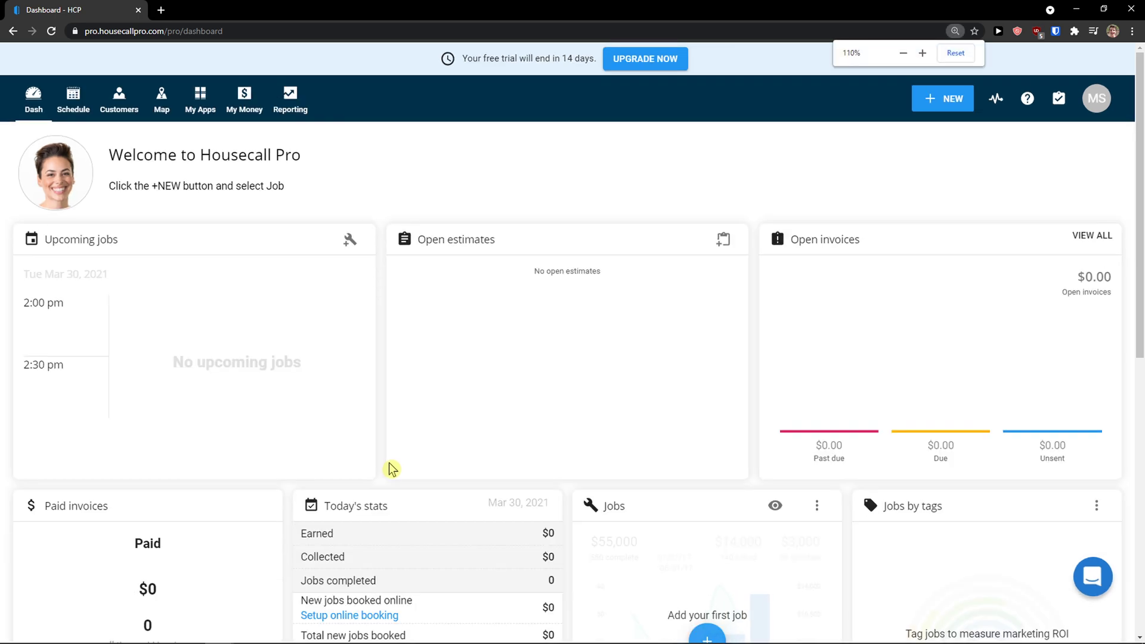
scroll(376, 464, "down", 1)
scroll(374, 463, "up", 1)
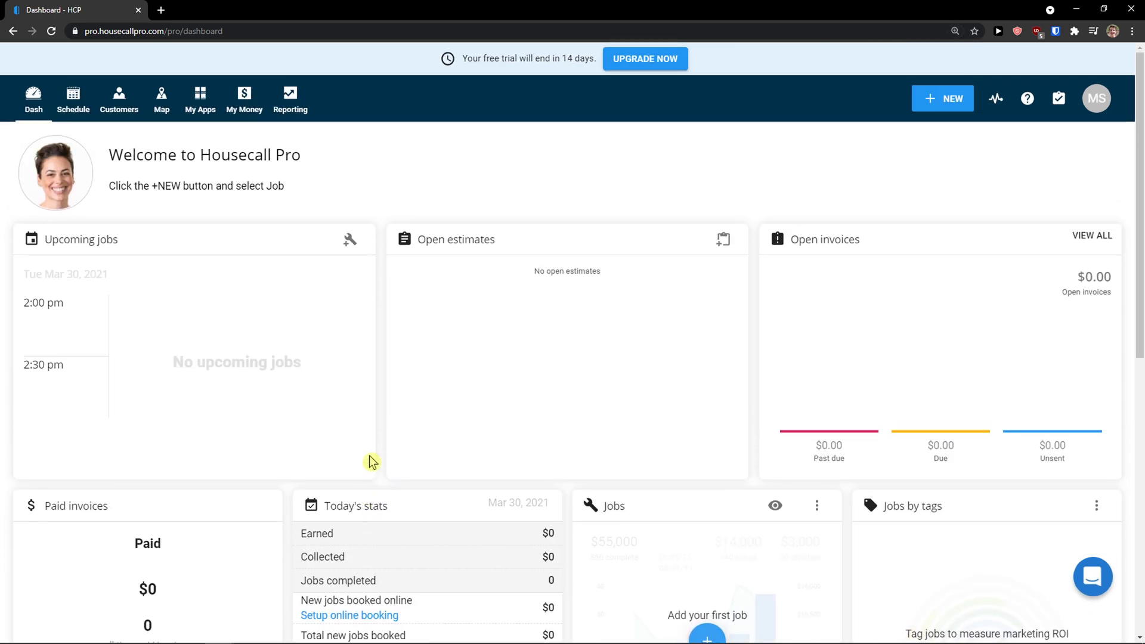
scroll(371, 461, "down", 4)
scroll(370, 459, "up", 4)
scroll(721, 281, "down", 3)
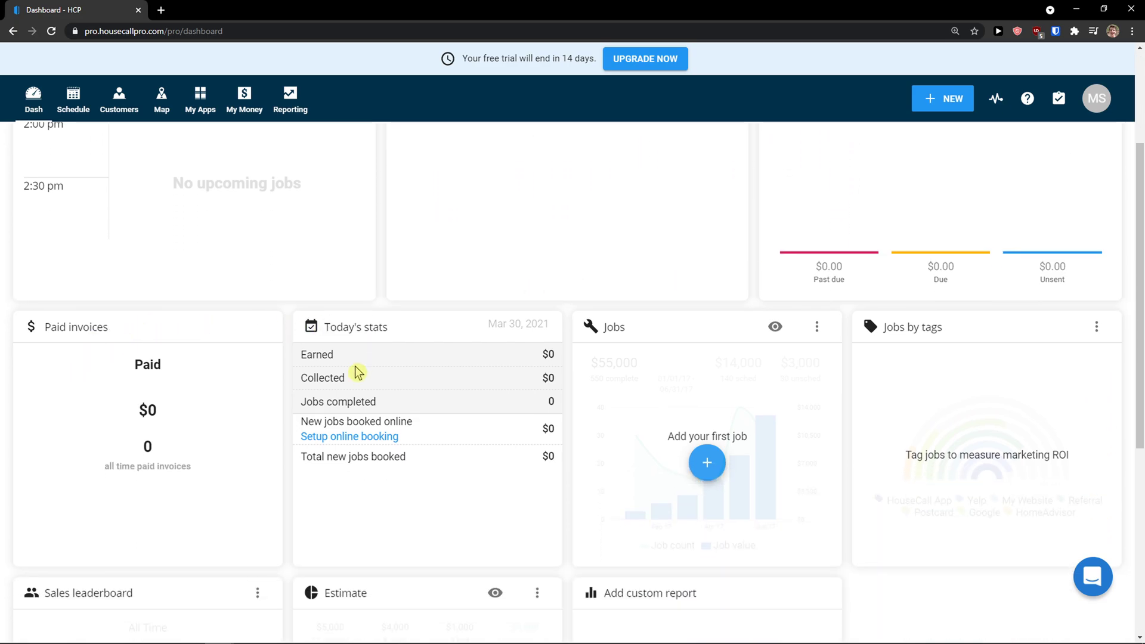
scroll(666, 395, "down", 3)
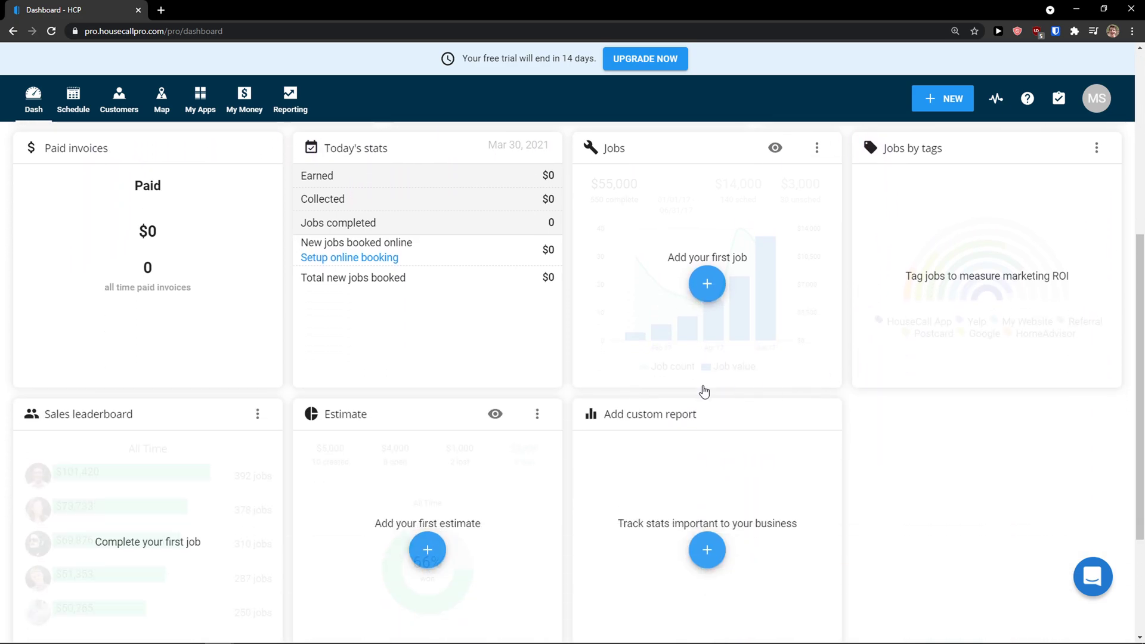
scroll(141, 391, "down", 3)
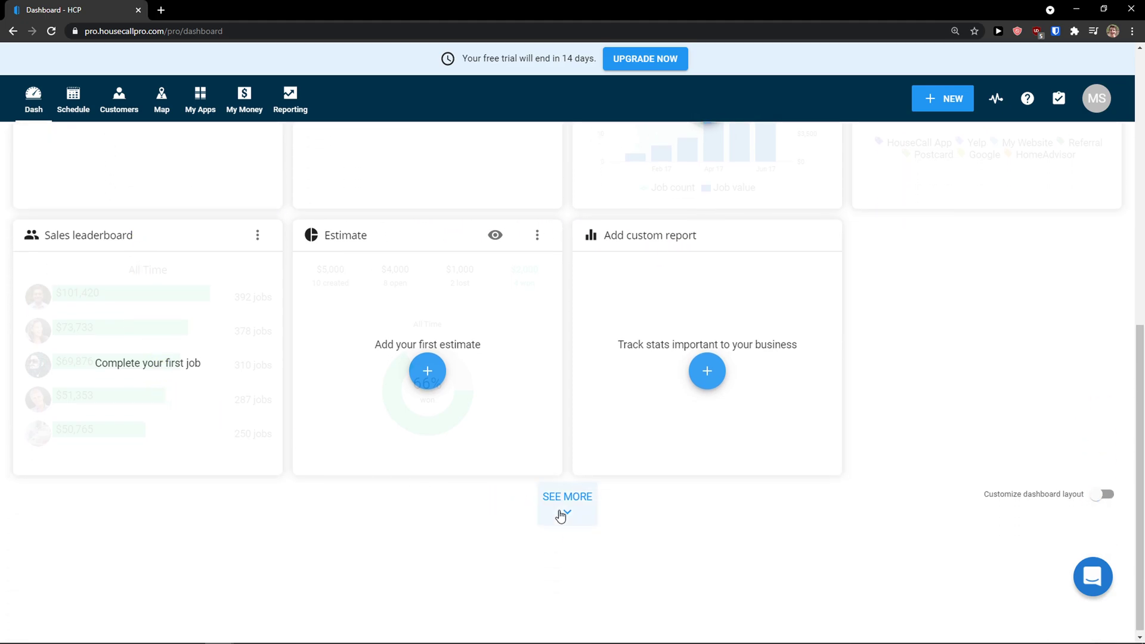
Step: Expand the dashboard with SEE MORE to show extra report cards like Time tracking
left_click(560, 512)
scroll(515, 503, "up", 4)
scroll(513, 502, "up", 5)
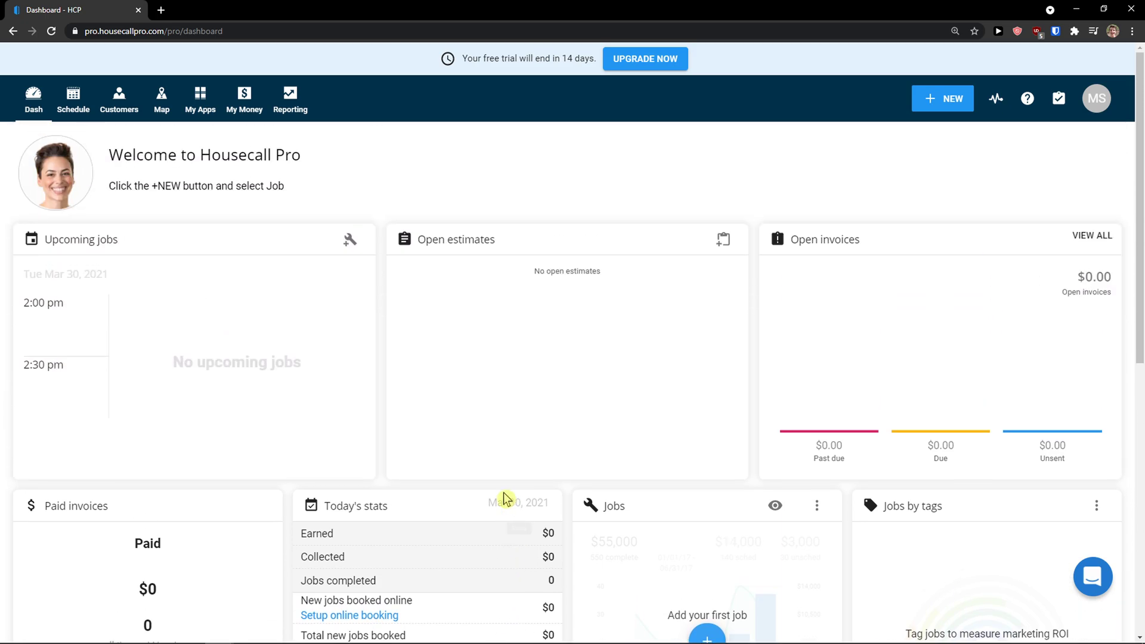
scroll(460, 481, "down", 4)
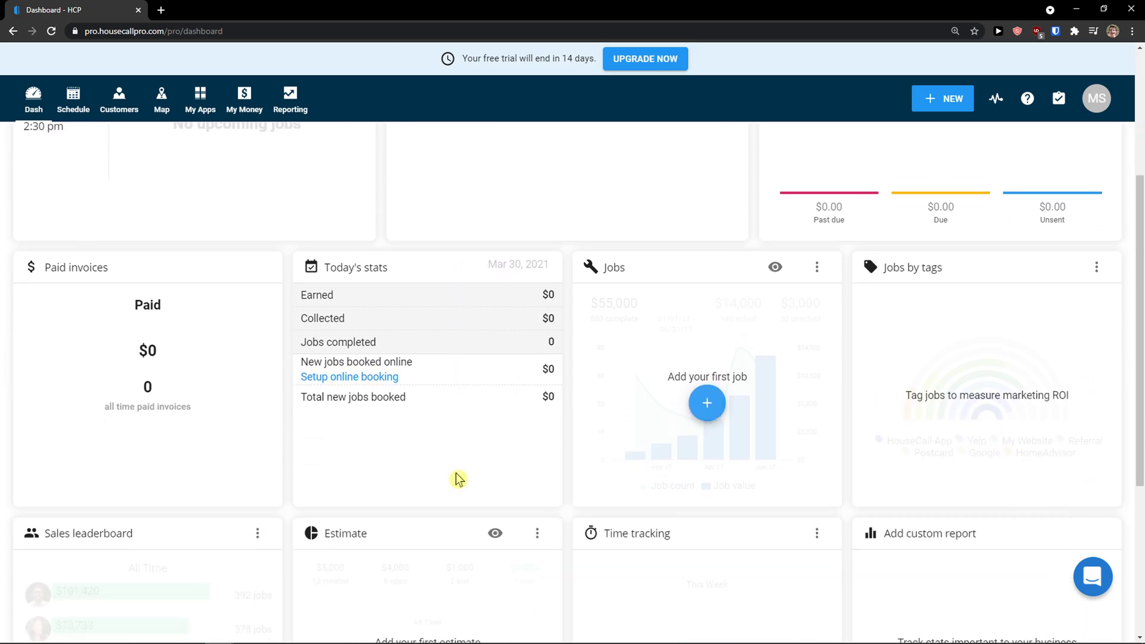
scroll(456, 476, "down", 2)
scroll(454, 475, "up", 6)
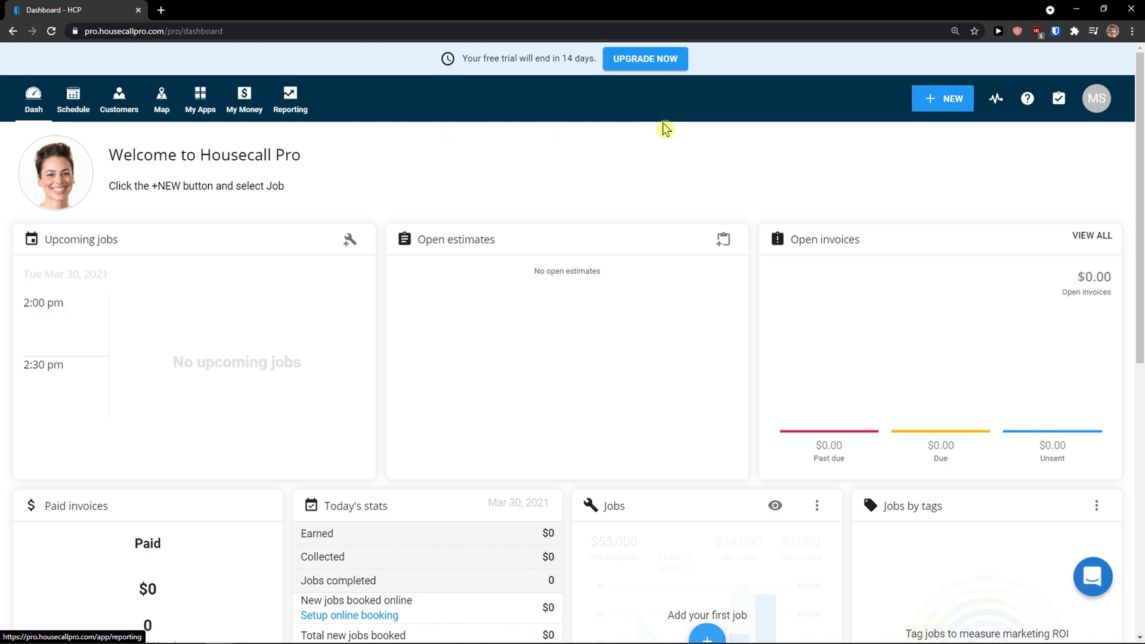
Step: Choose Customer from the +NEW menu to open the Add new customer form
left_click(940, 104)
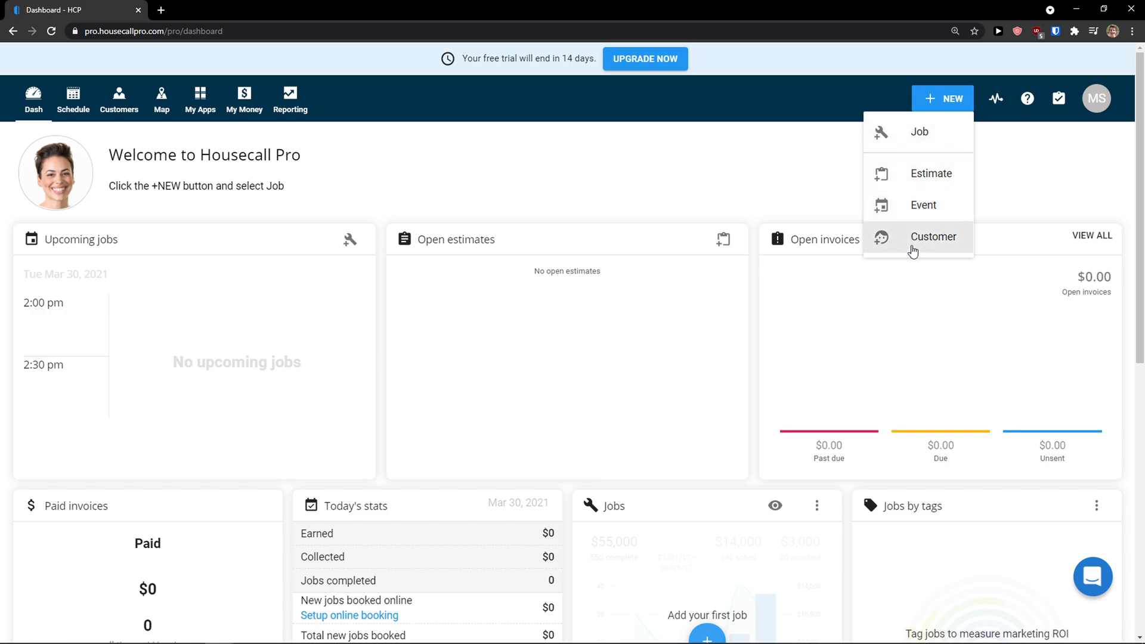
left_click(996, 167)
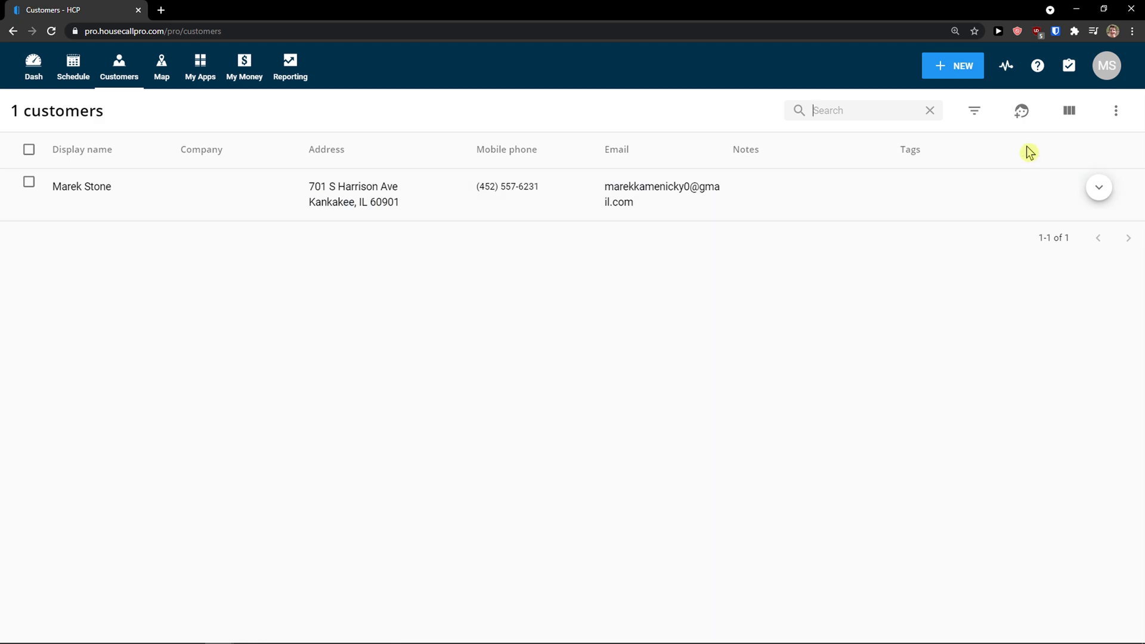
Step: Fill the customer form from a saved contact, replace the last name, and create the customer
left_click(1021, 111)
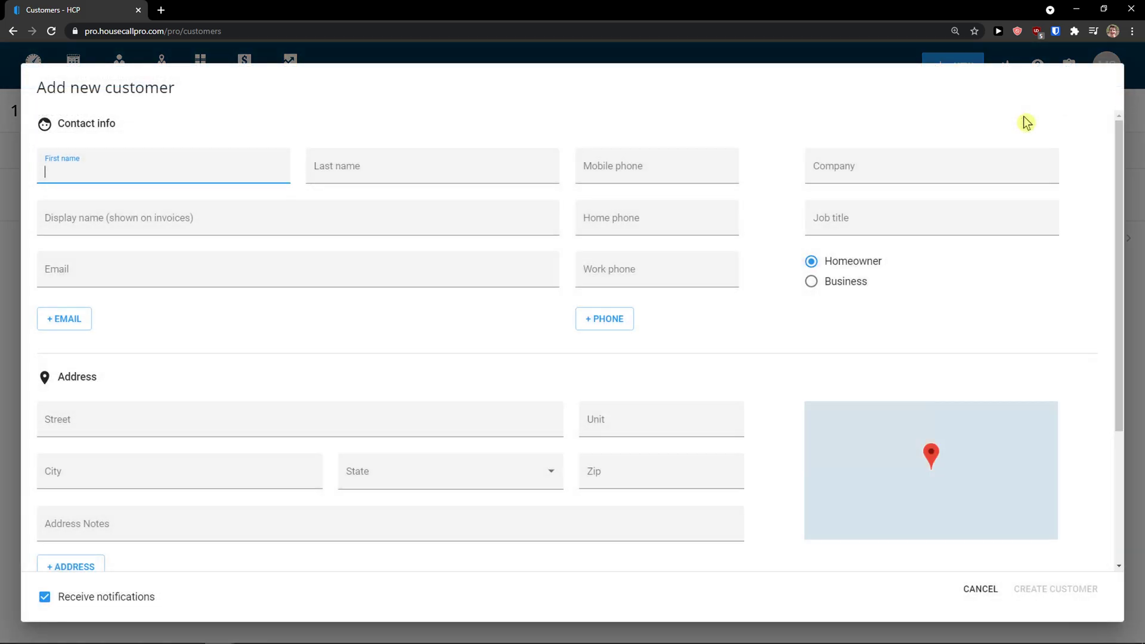
left_click(262, 169)
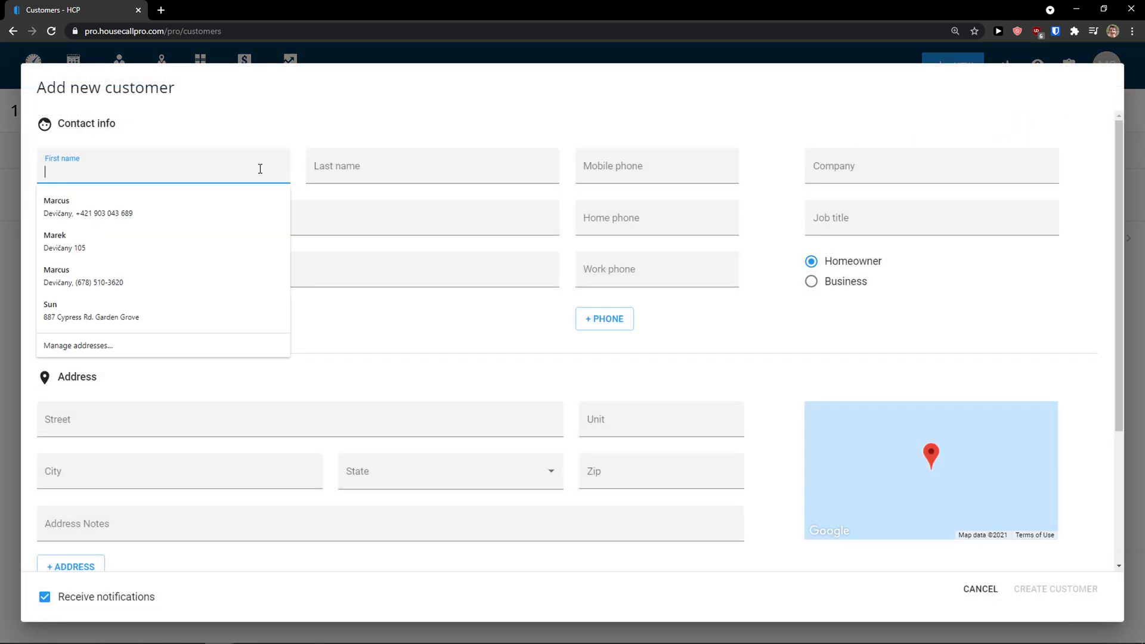
left_click(253, 202)
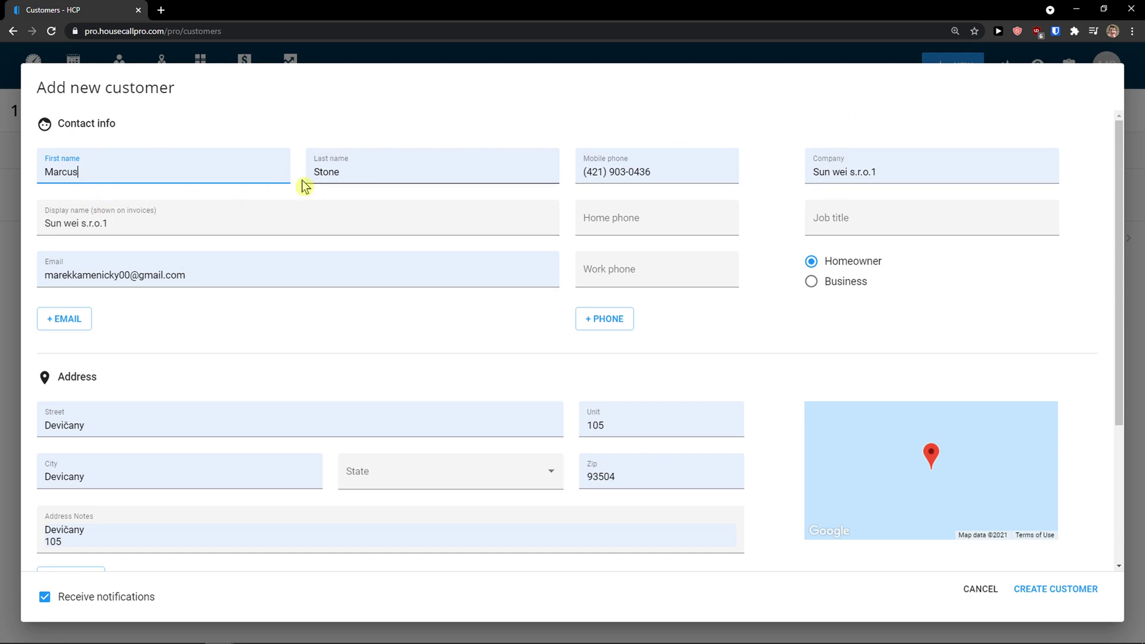
double_click(396, 172)
type("Customer")
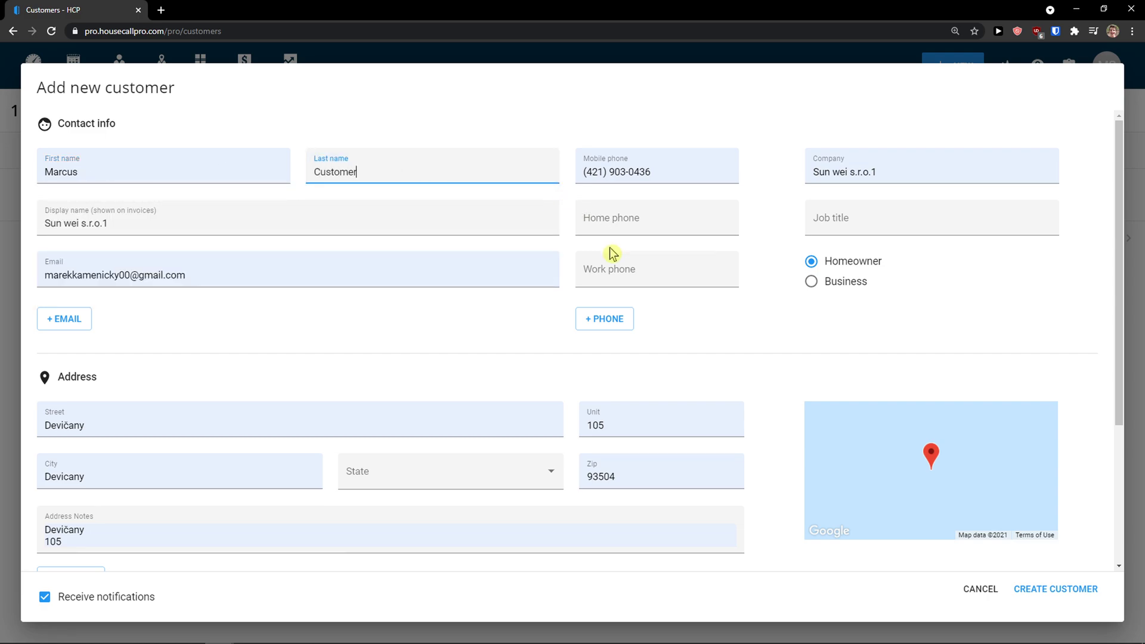
scroll(442, 294, "down", 1)
scroll(136, 248, "down", 2)
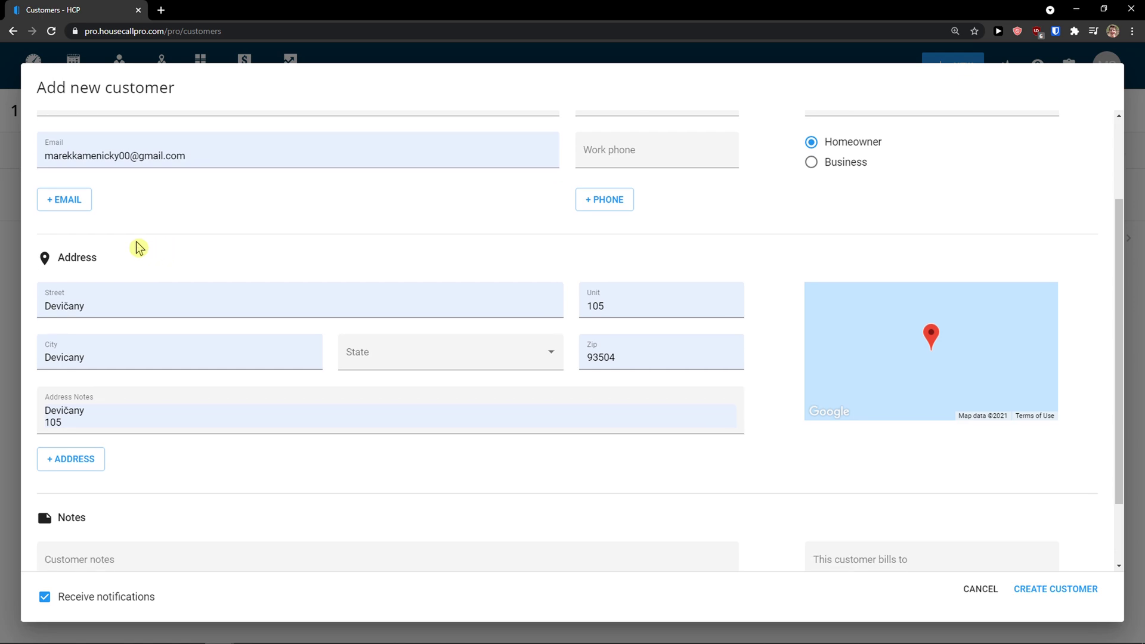
scroll(143, 238, "down", 1)
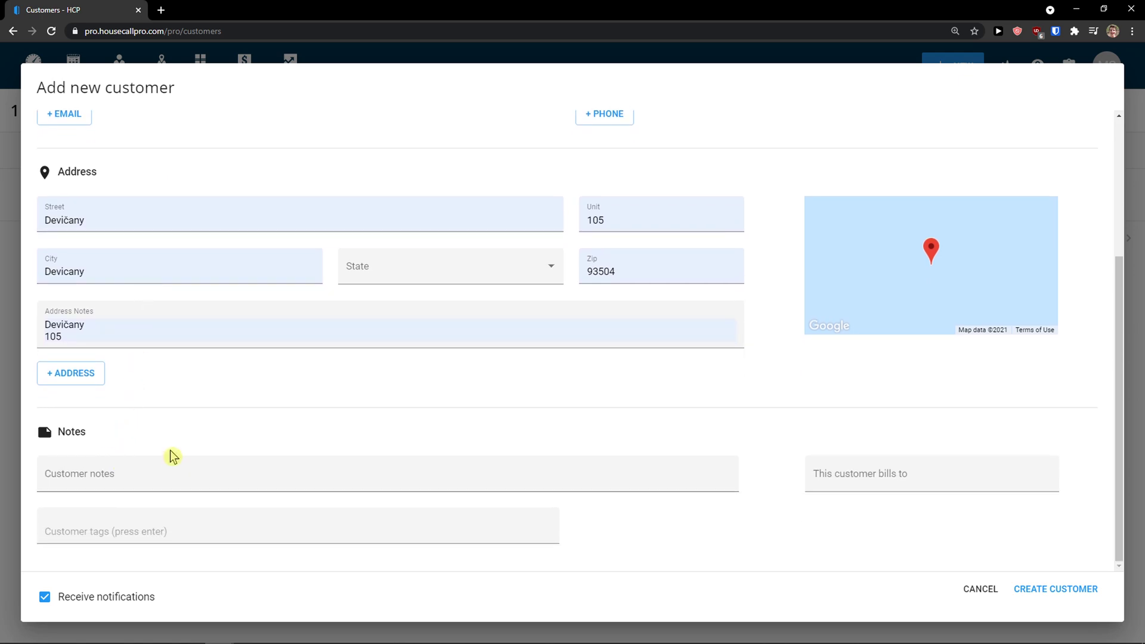
scroll(171, 453, "up", 3)
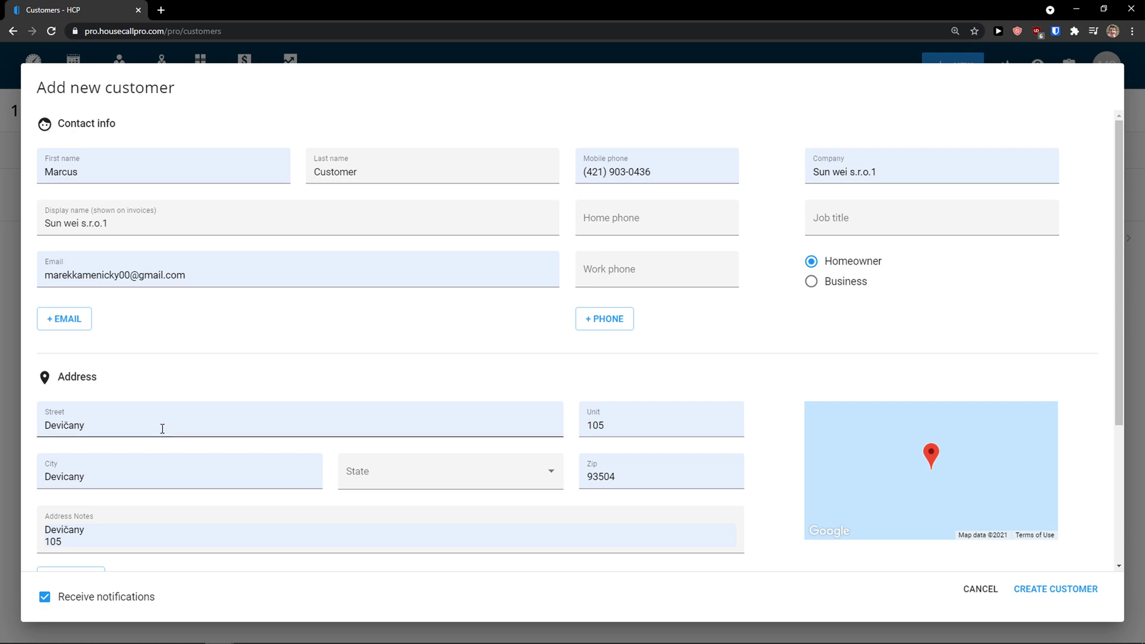
scroll(163, 428, "down", 3)
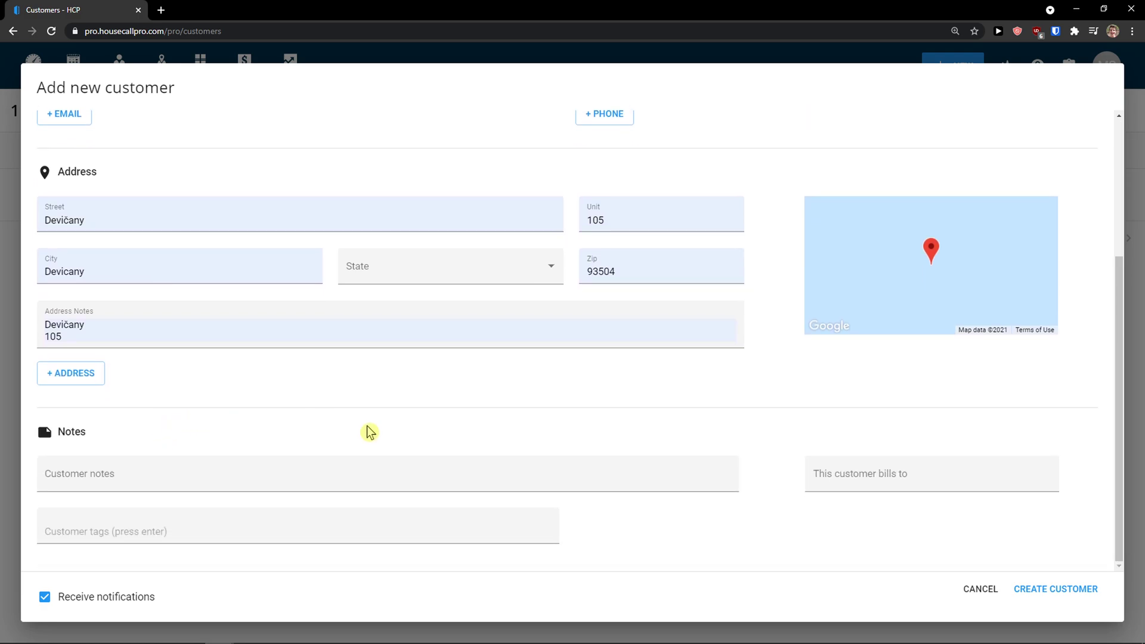
left_click(1080, 592)
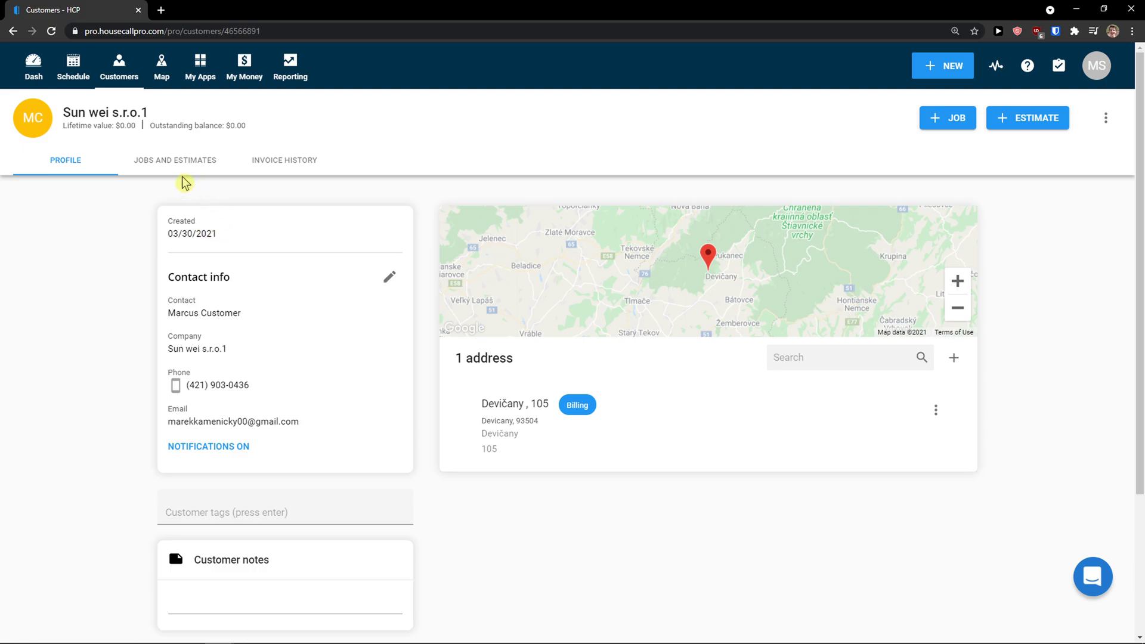
Step: Review the customer's empty Jobs and Estimates tab and options menu, then return to Customers
scroll(173, 221, "down", 3)
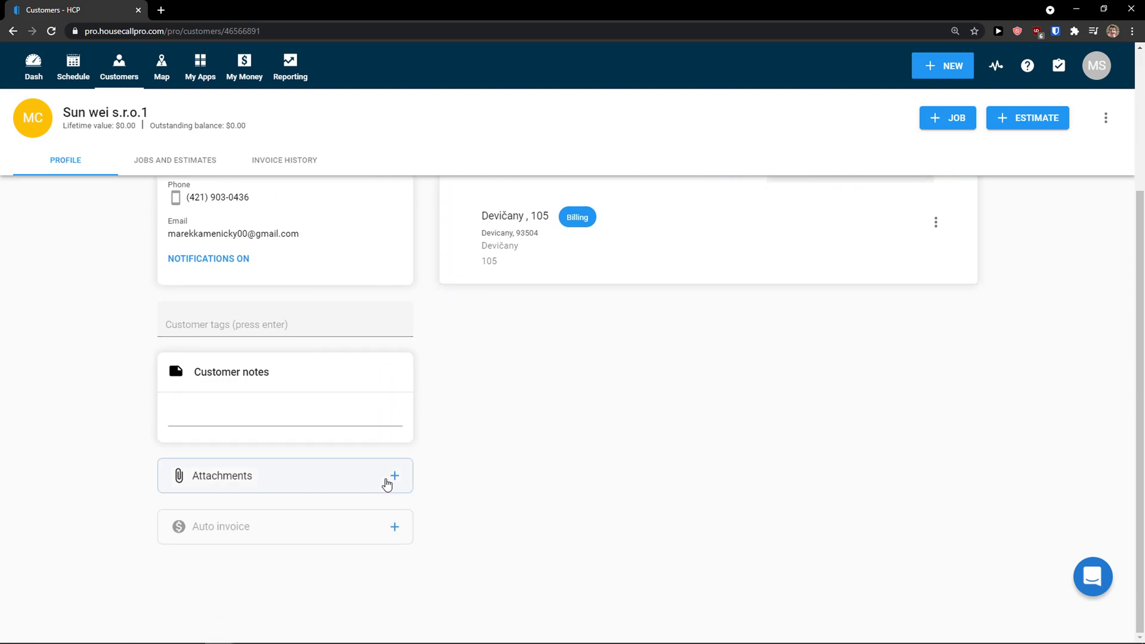
scroll(366, 529, "up", 3)
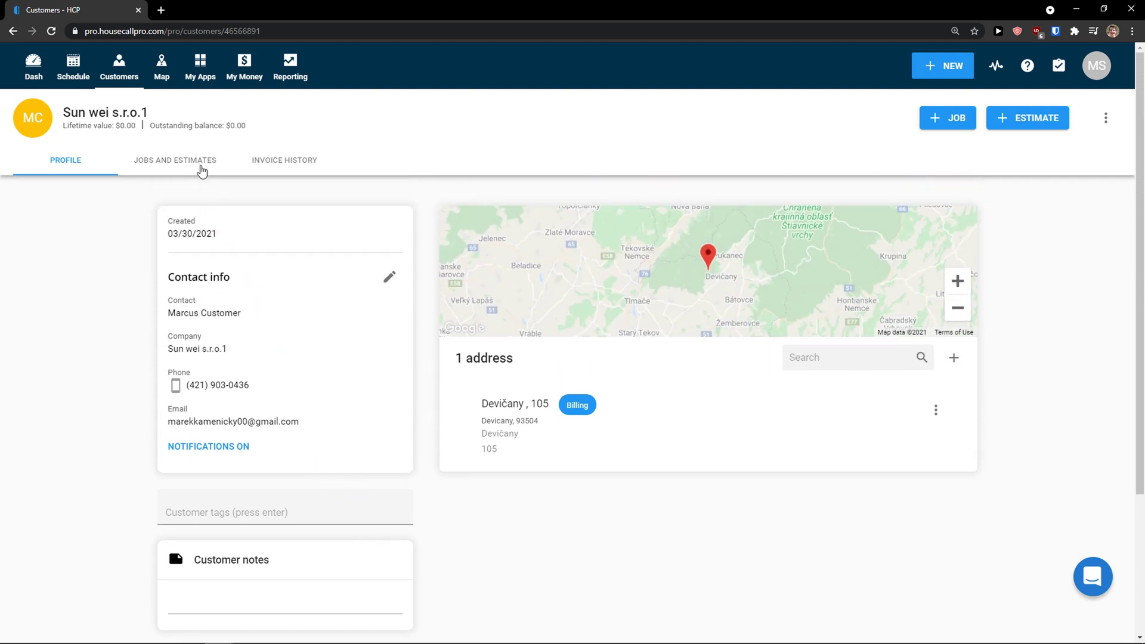
left_click(202, 171)
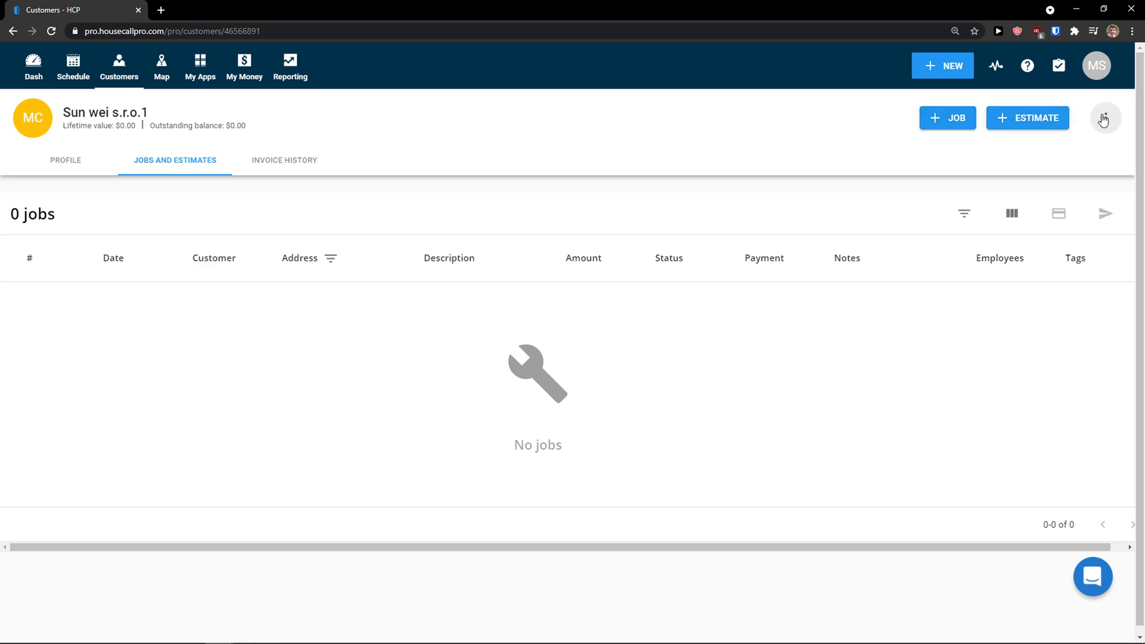
left_click(1103, 120)
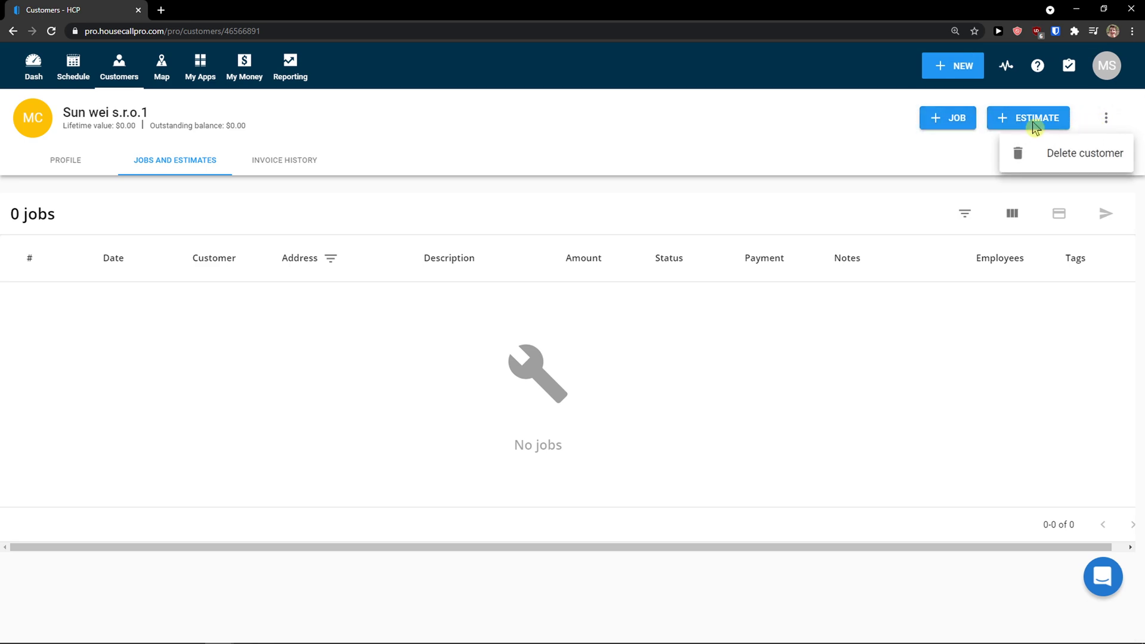
left_click(658, 125)
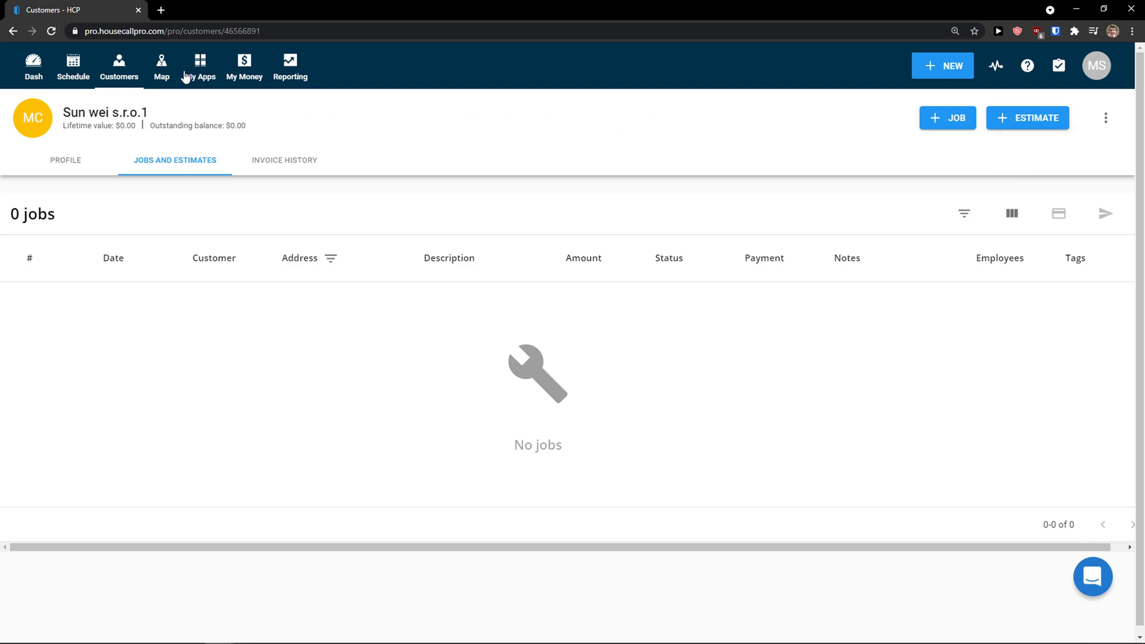
left_click(127, 75)
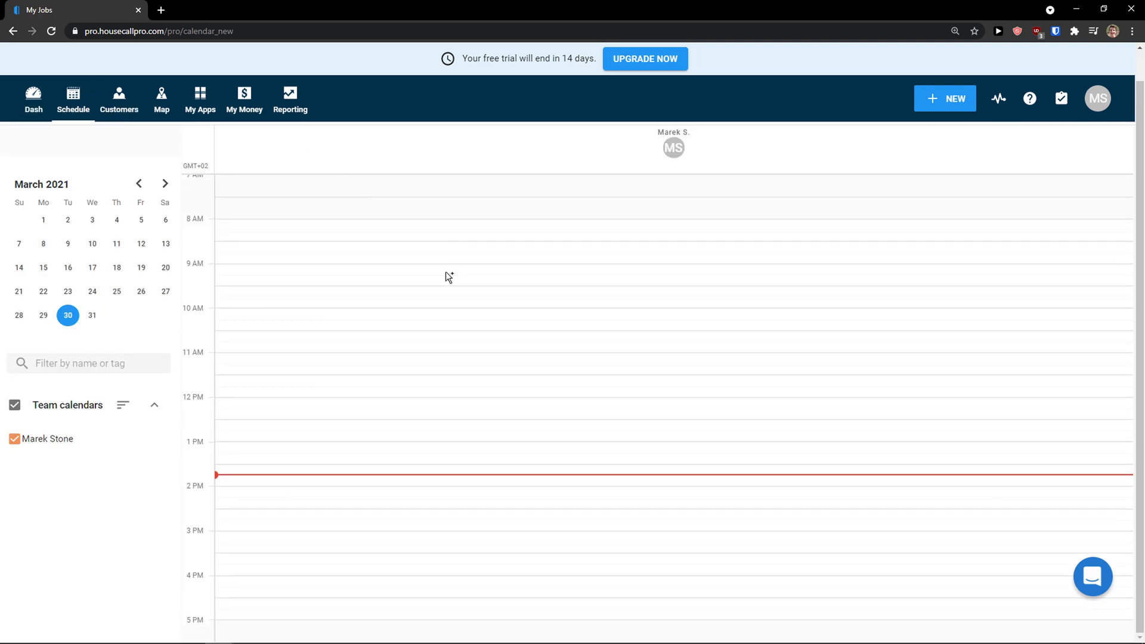
Step: Open the map view, pan toward central Houston and check the customer filter options
left_click(163, 104)
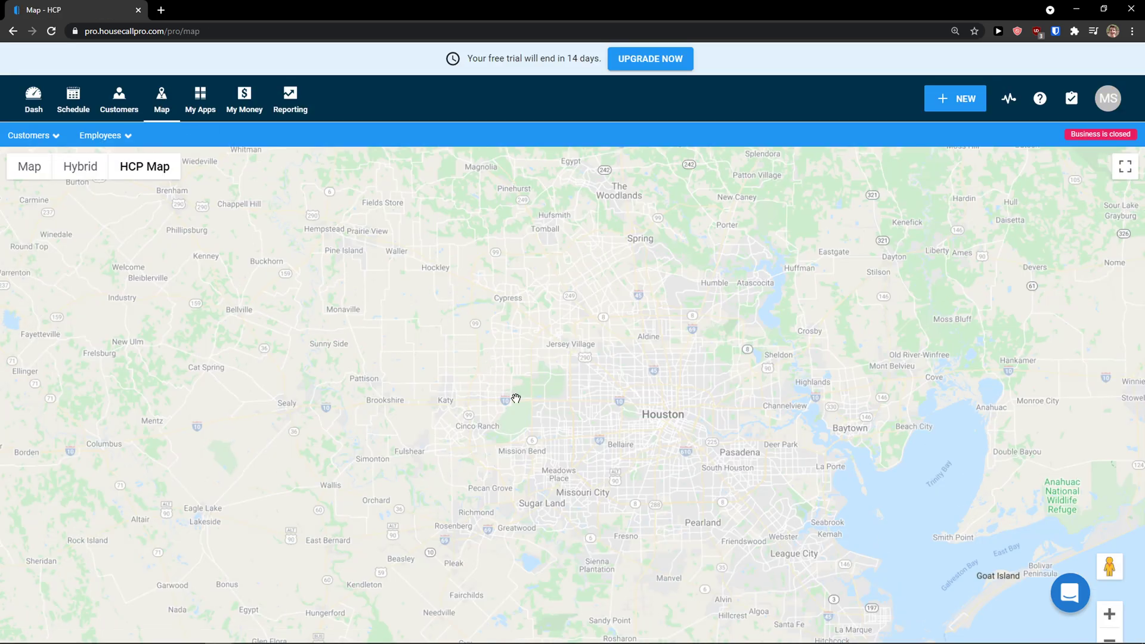
left_click_drag(516, 398, 470, 288)
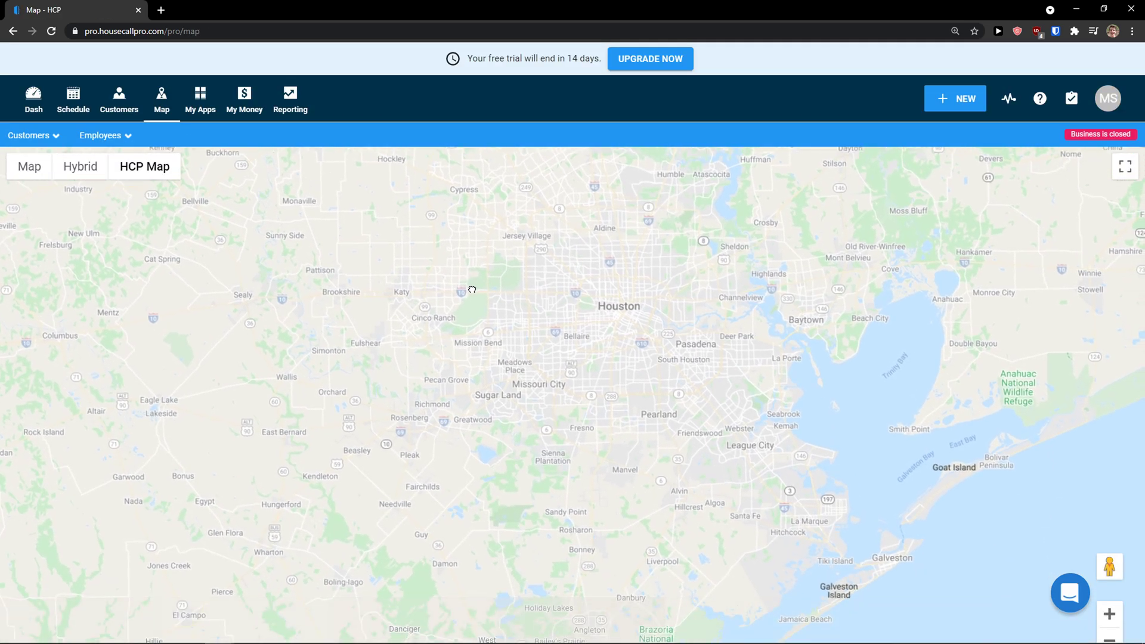
scroll(503, 332, "up", 2)
scroll(565, 315, "down", 2)
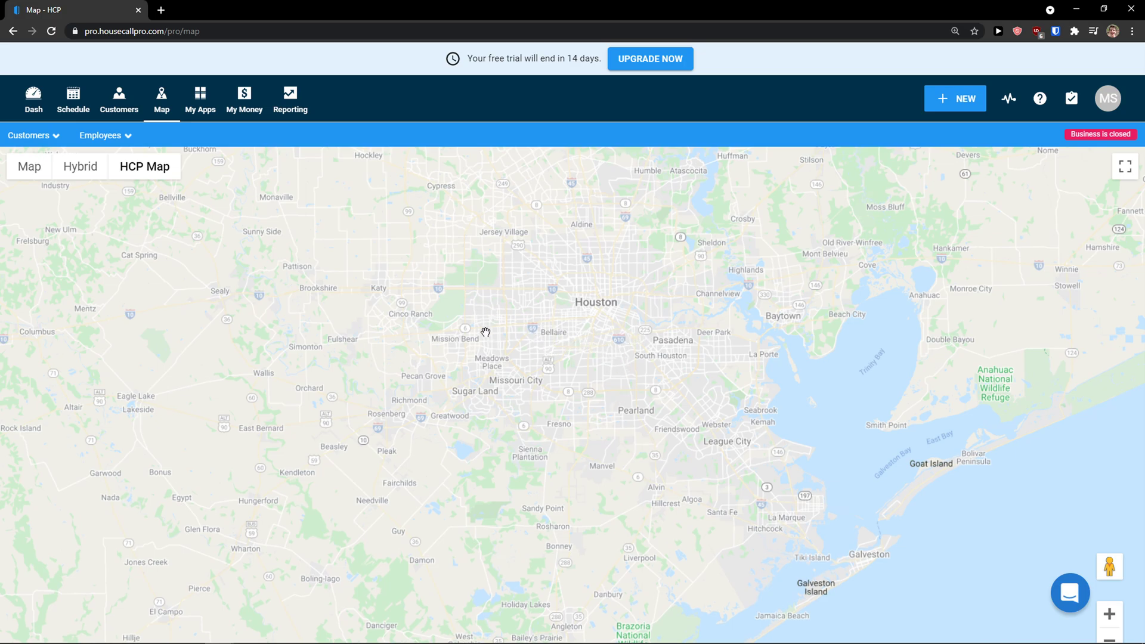
left_click(56, 137)
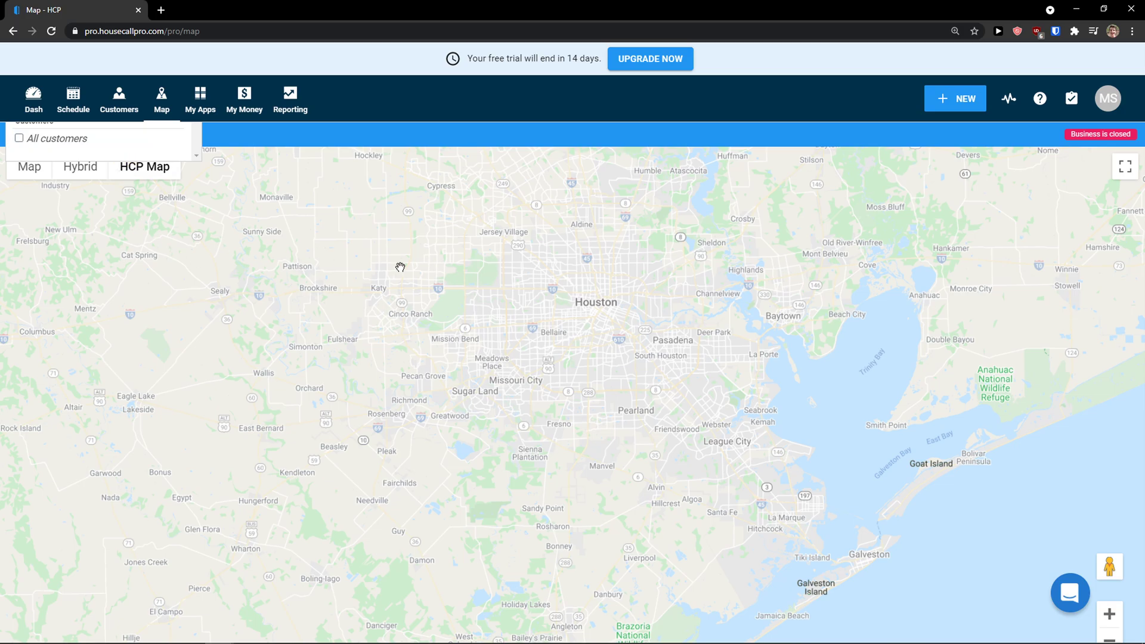
left_click_drag(530, 303, 533, 313)
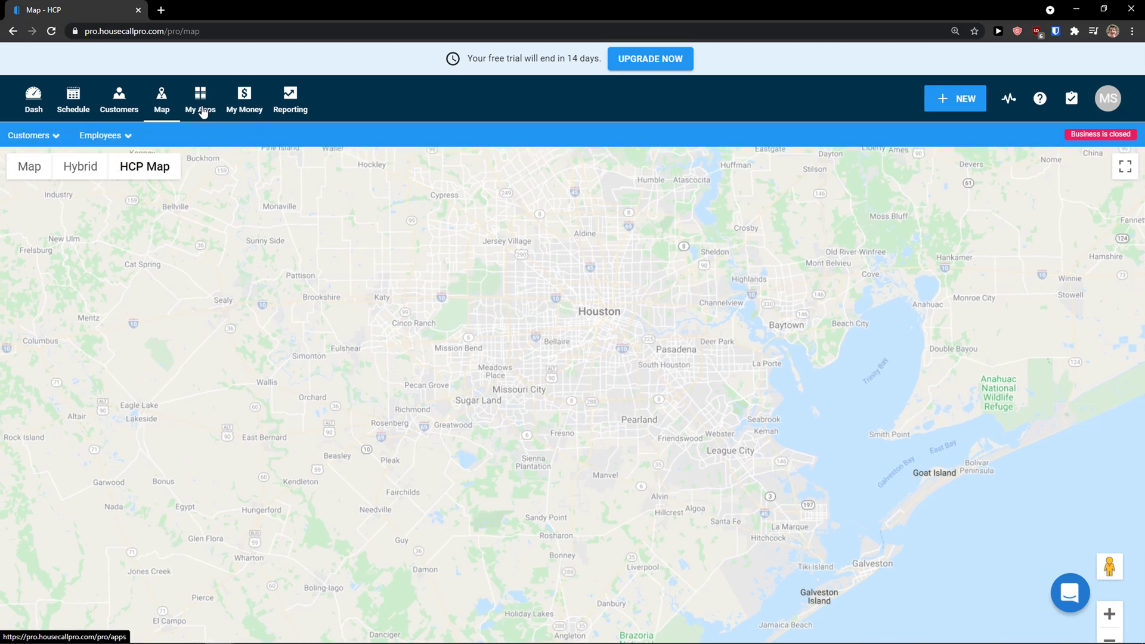
Step: Open Reporting, close its welcome video, and bring up the NEW menu
mouse_move(203, 112)
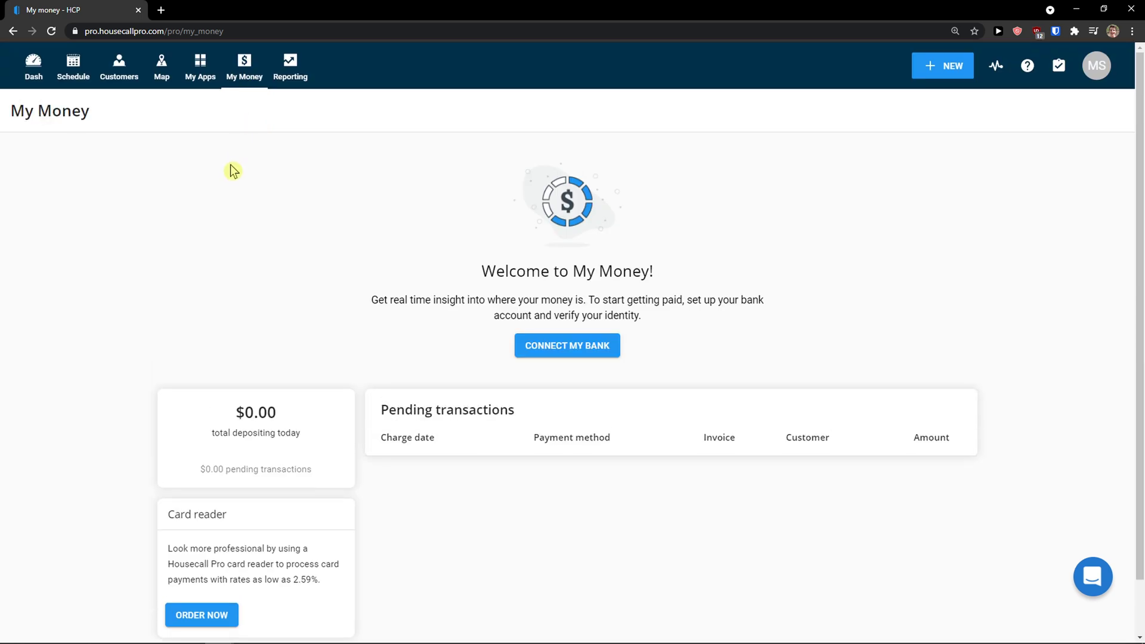
scroll(232, 175, "down", 1)
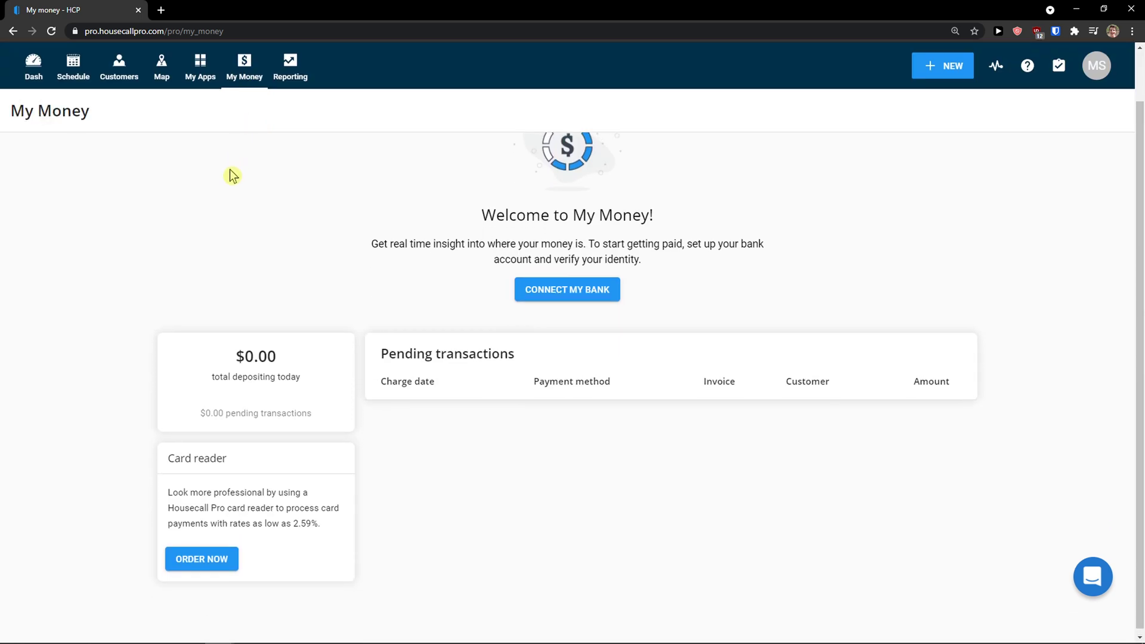
left_click(289, 73)
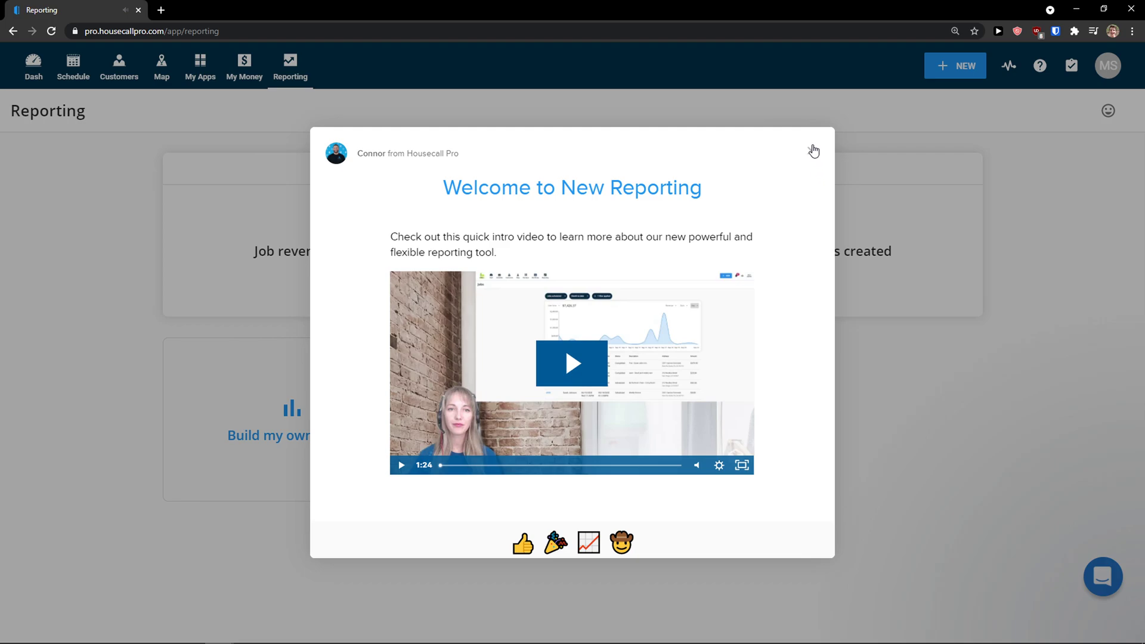
left_click(813, 151)
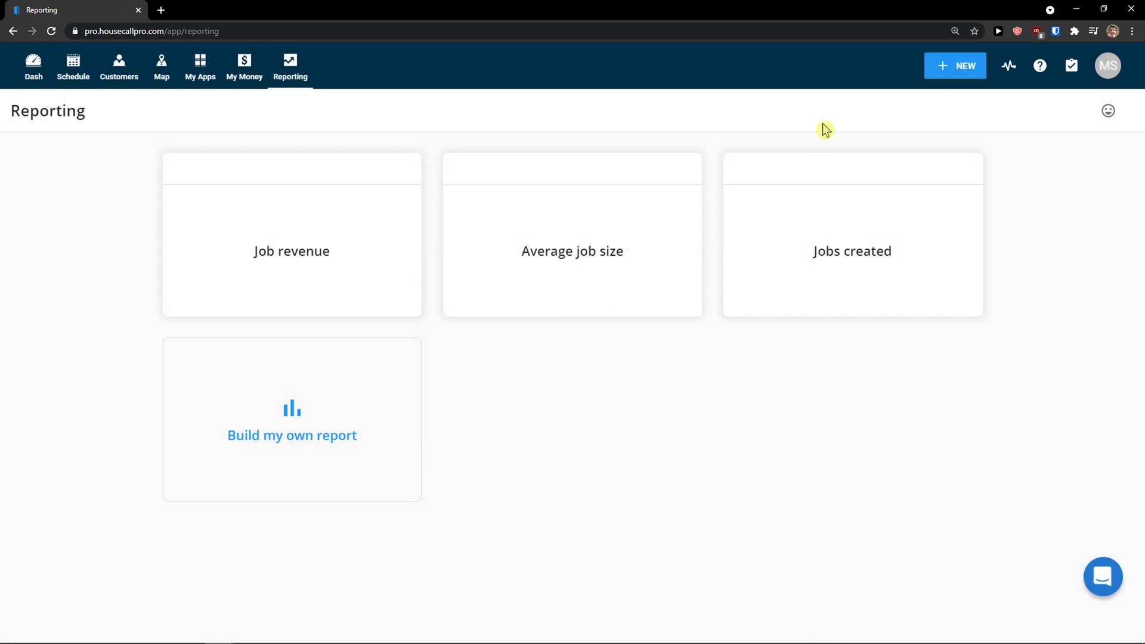
left_click(946, 68)
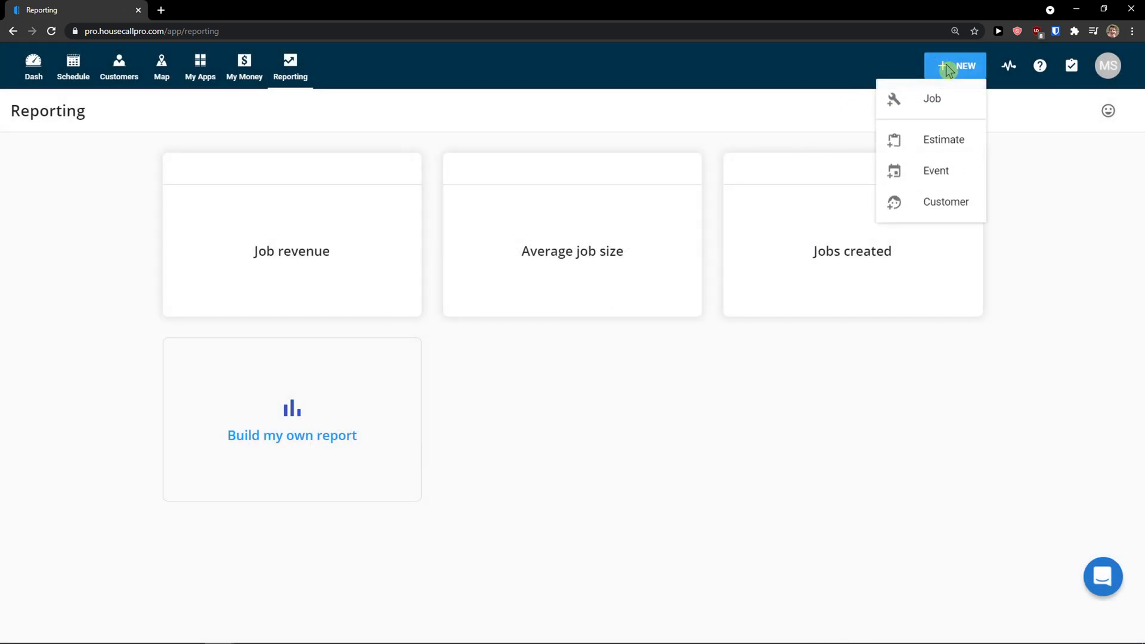
Step: Start a new job in the guided demo using the sample customer
left_click(939, 107)
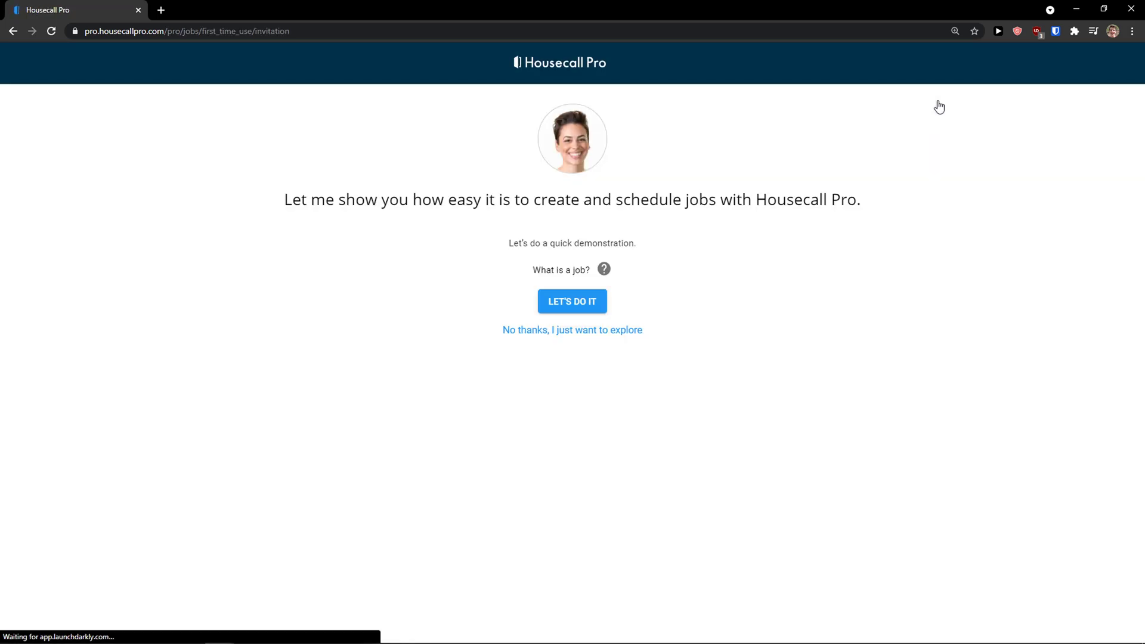
left_click_drag(365, 199, 762, 199)
left_click(593, 298)
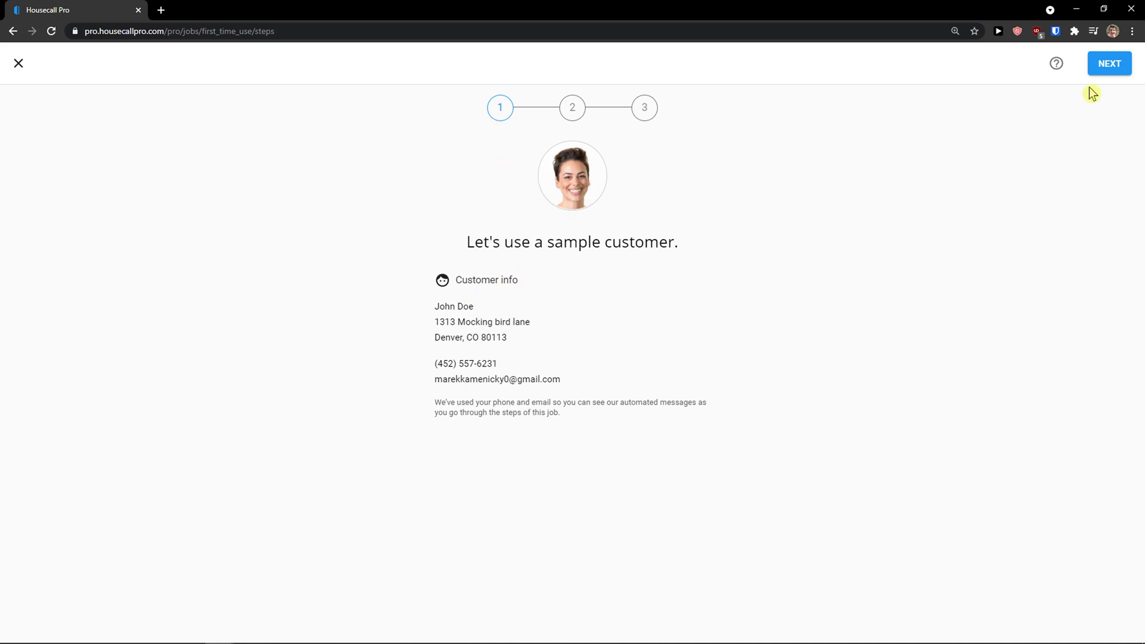
left_click(1100, 65)
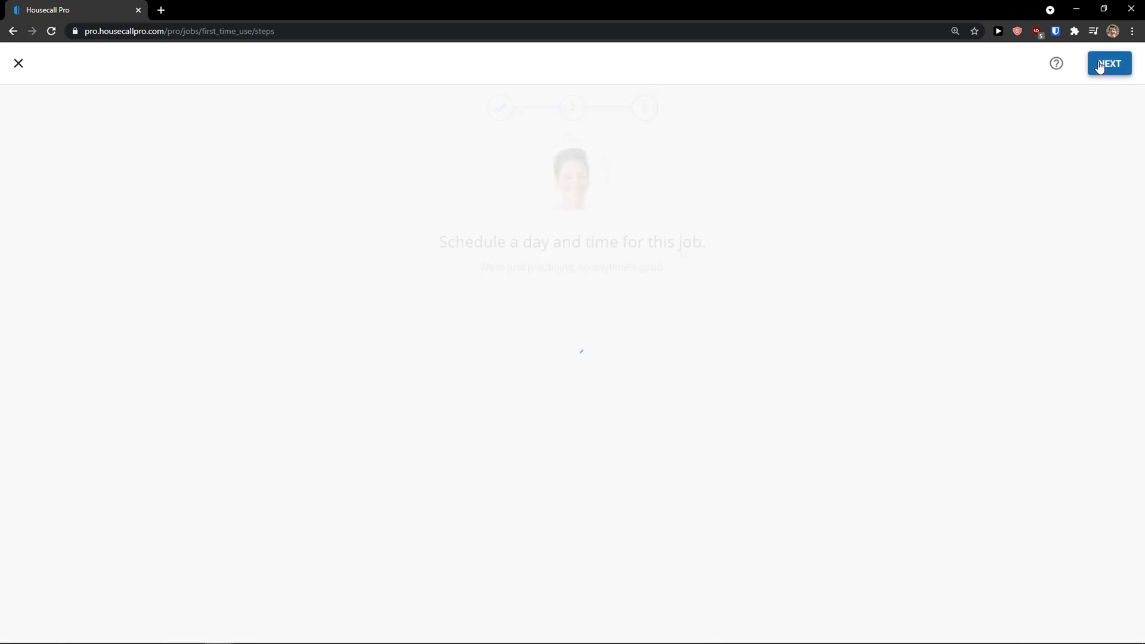
Step: Place the job on Tuesday 3/30 at 8:30 AM and lengthen it toward midday
scroll(334, 307, "down", 1)
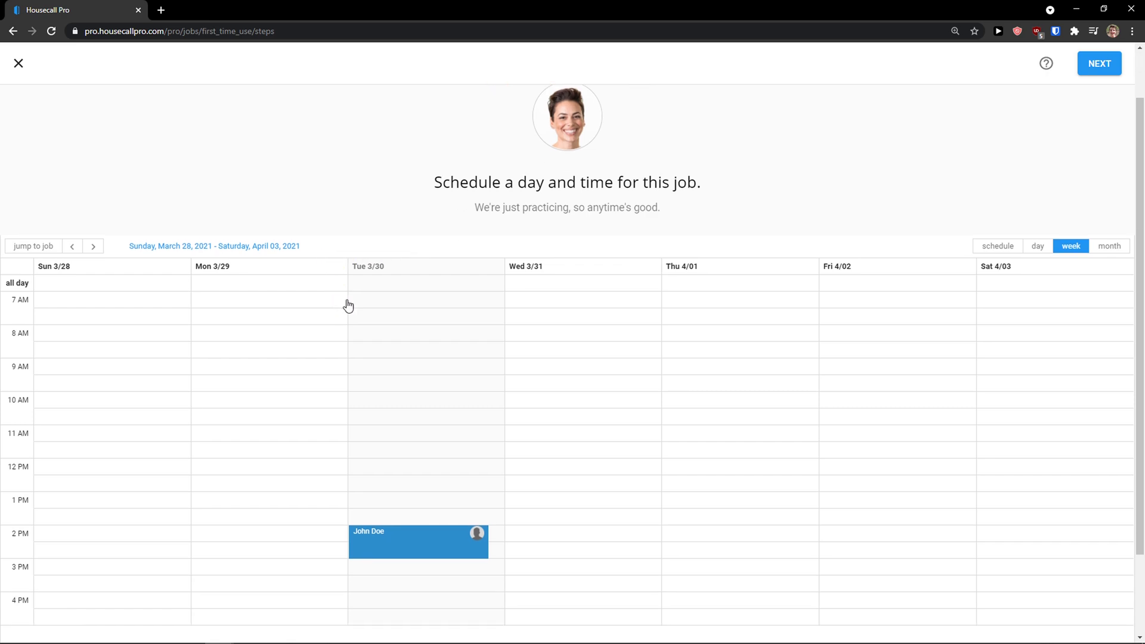
scroll(357, 307, "down", 1)
left_click(550, 283)
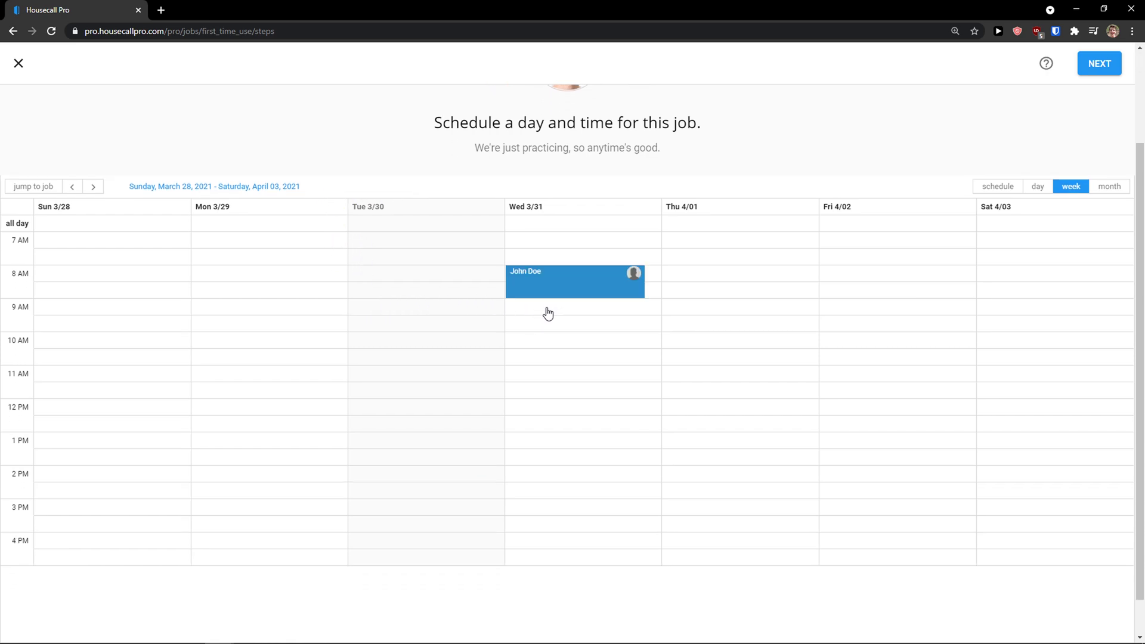
left_click(440, 298)
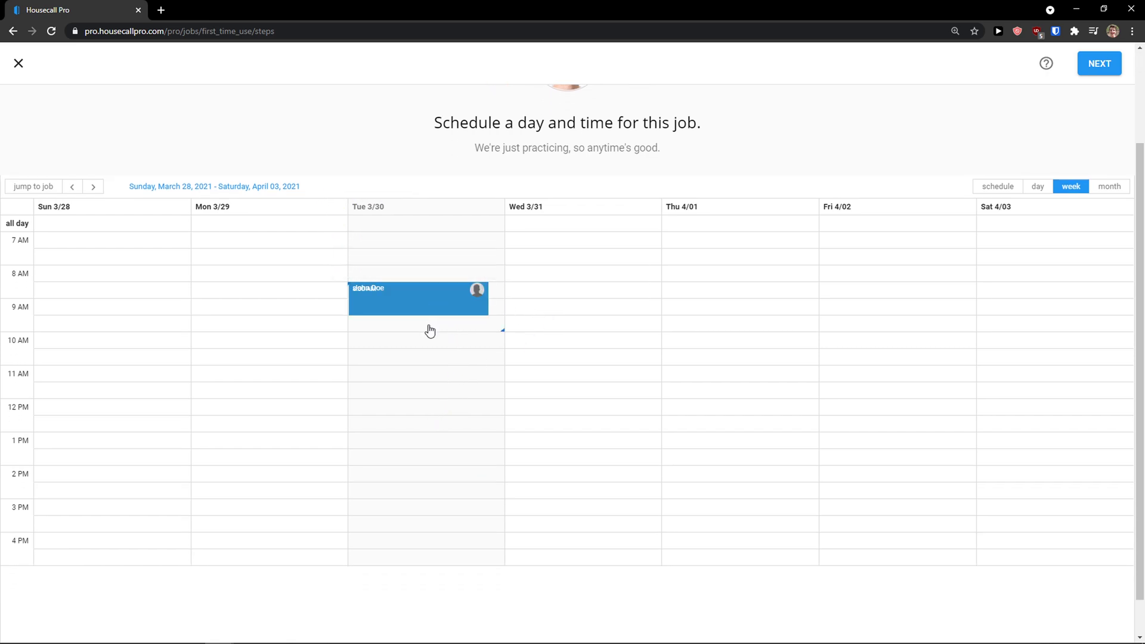
left_click_drag(424, 360, 406, 414)
left_click(441, 329)
Step: Adjust the job block so it runs 8:30 am–12:30 pm on Tue 3/30
left_click(488, 334)
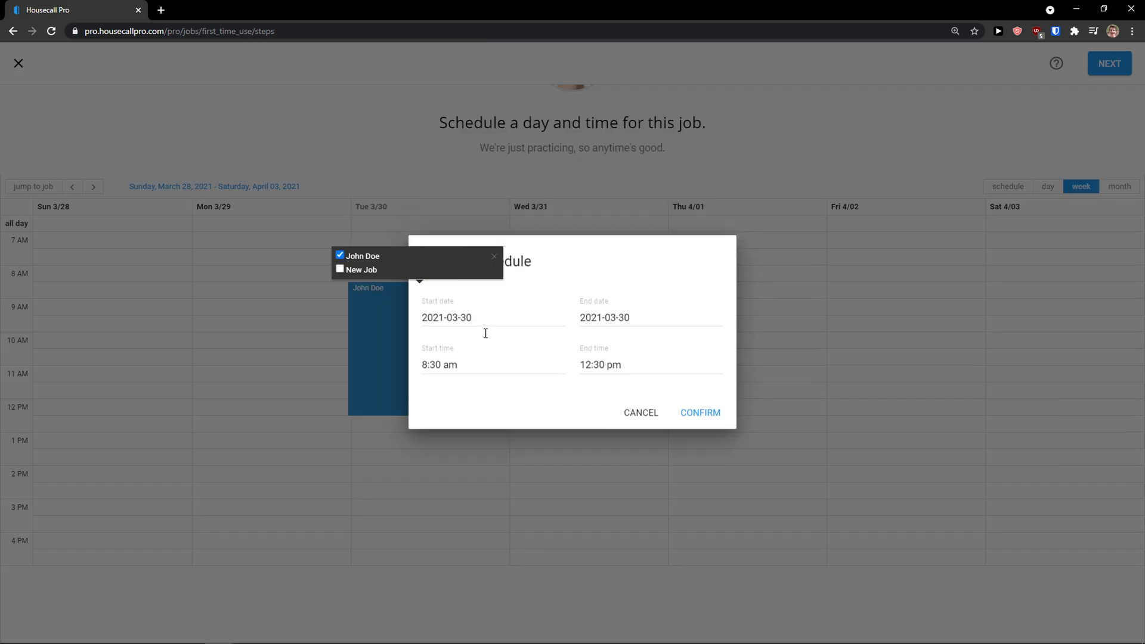
left_click(361, 341)
left_click(419, 328)
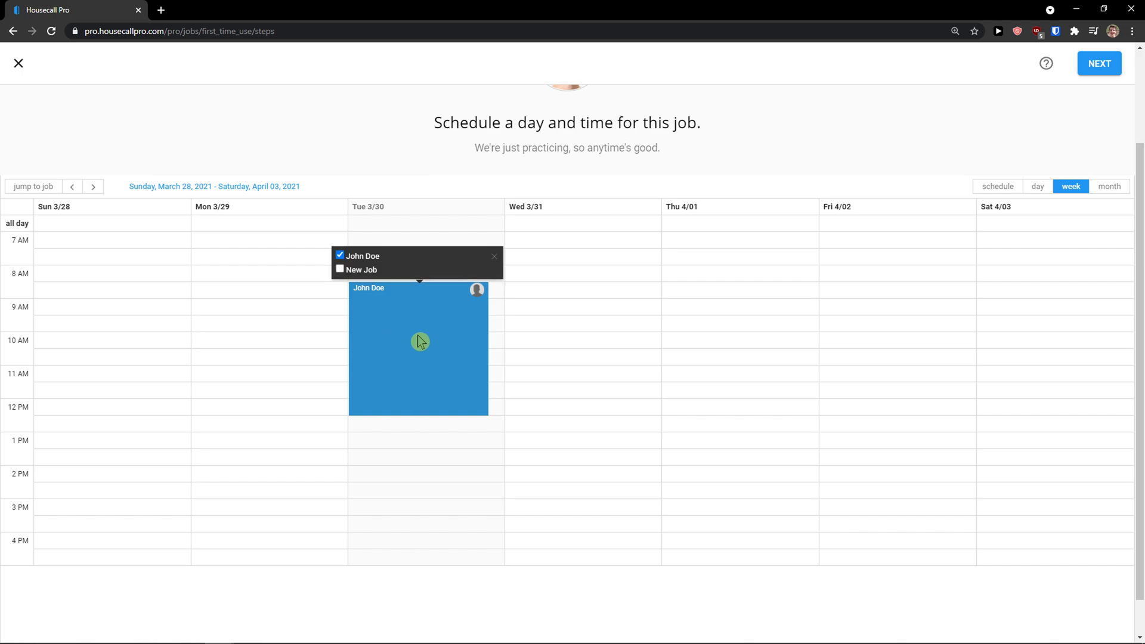
left_click(420, 342)
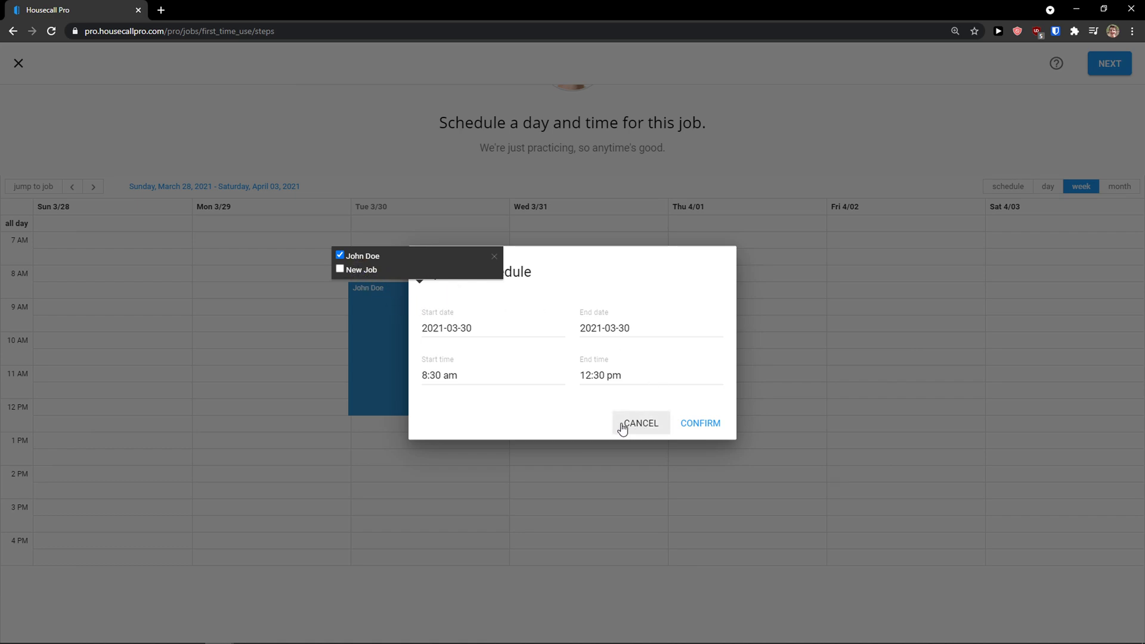
left_click(409, 339)
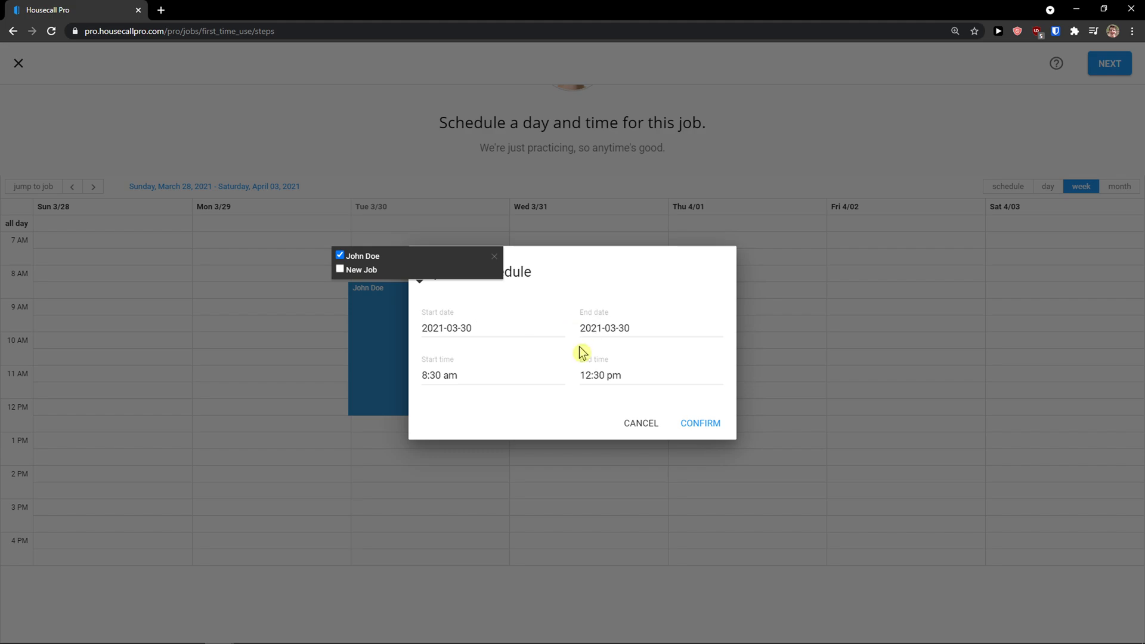
left_click(654, 424)
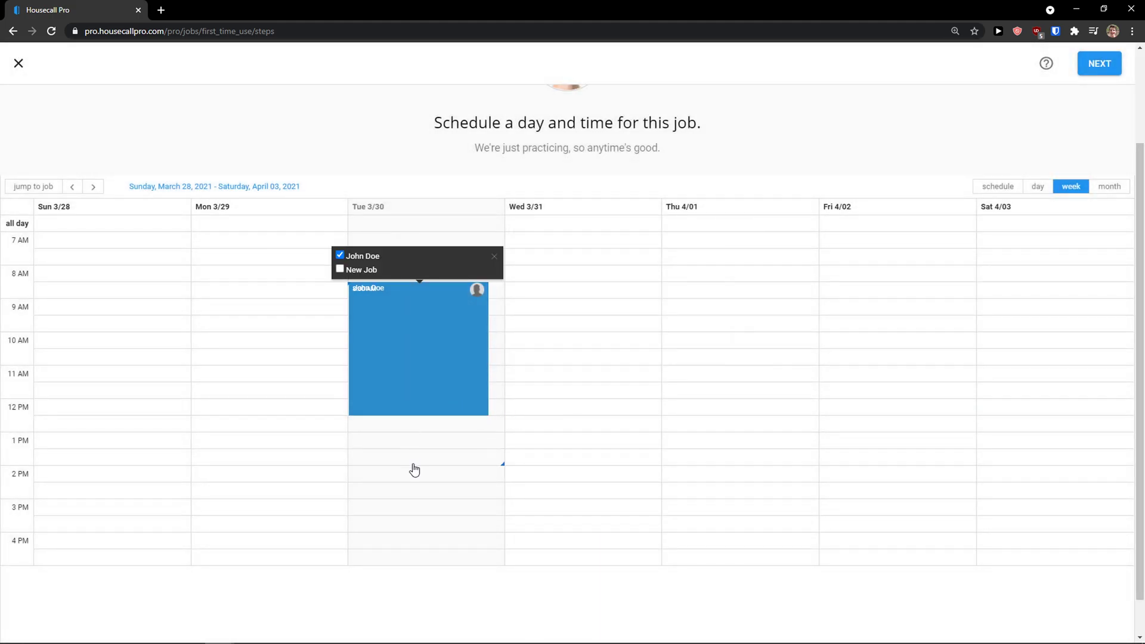
left_click_drag(415, 470, 414, 388)
scroll(415, 387, "up", 2)
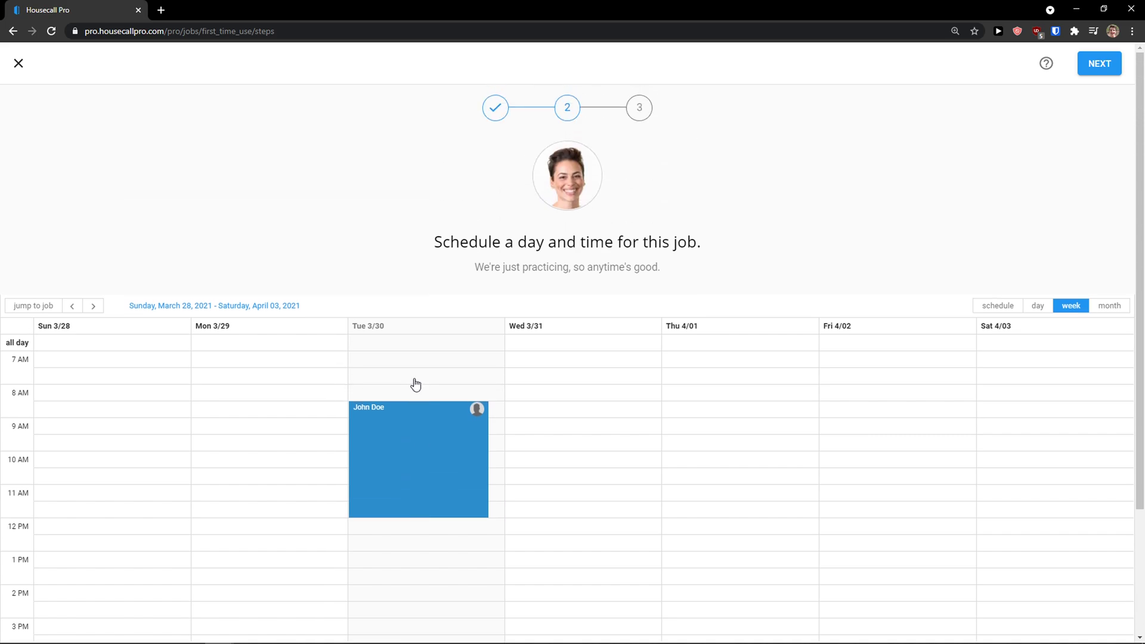
scroll(1025, 227, "down", 1)
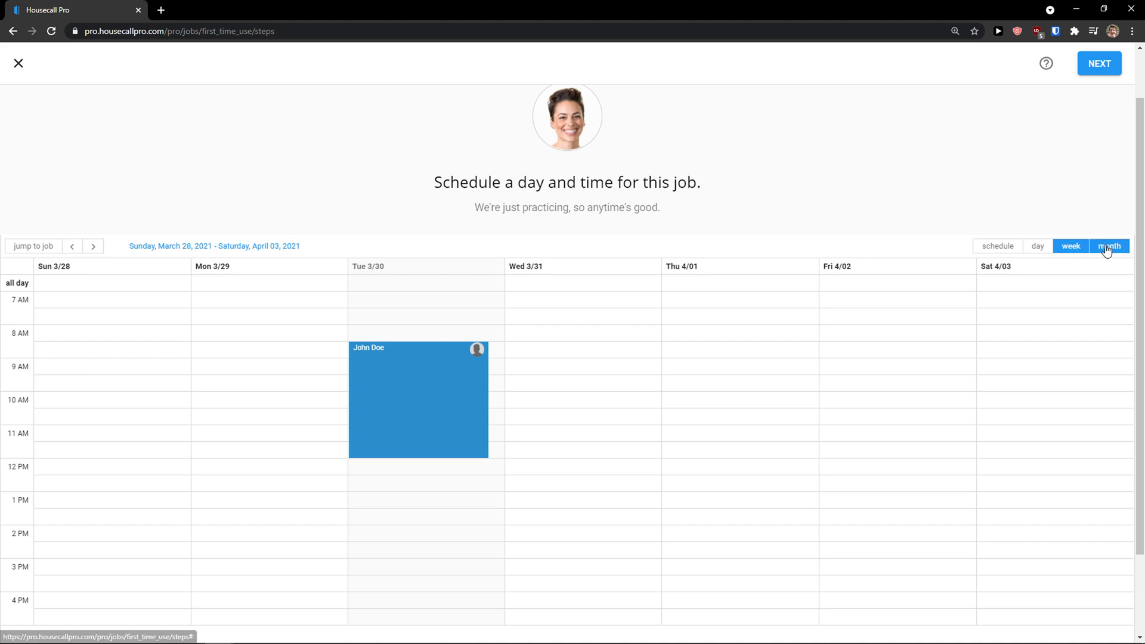
scroll(1094, 101, "up", 1)
Step: Add the By The Hour - 3 hour Clean service from the price list
left_click(1098, 70)
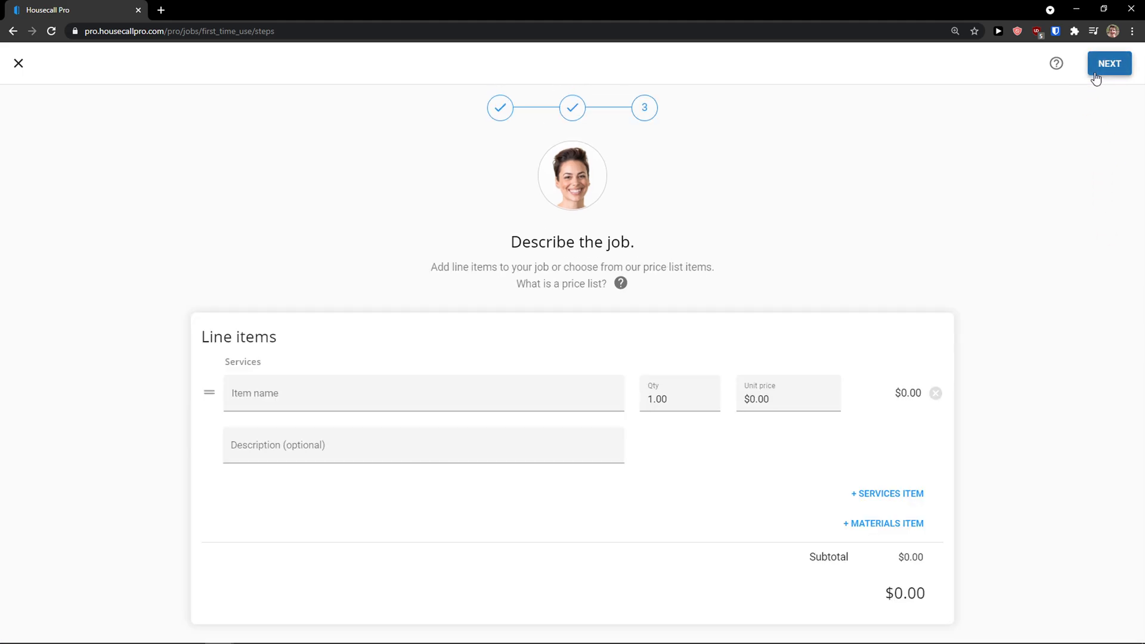
left_click(297, 387)
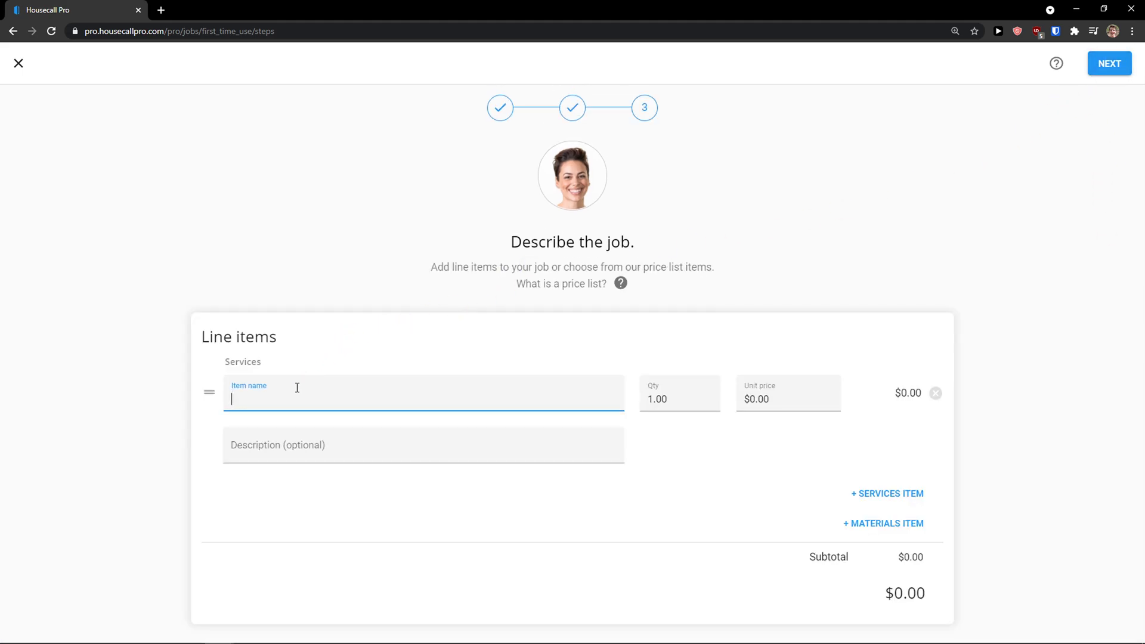
left_click(536, 345)
left_click(399, 386)
scroll(378, 509, "down", 2)
scroll(390, 521, "down", 2)
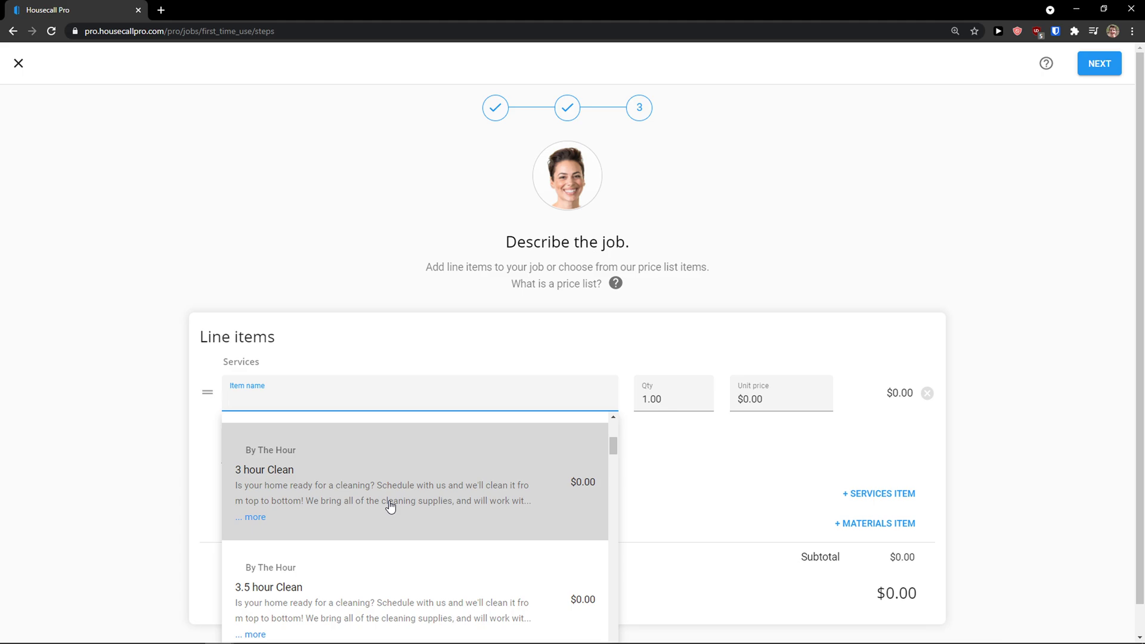
left_click(391, 506)
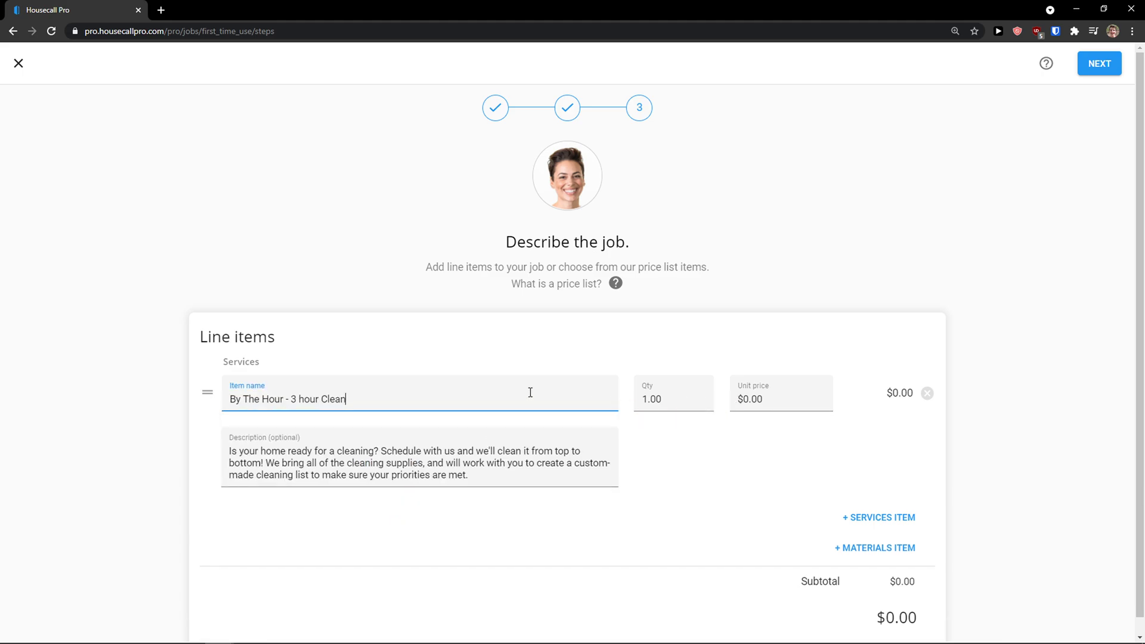
Step: Set the service's unit price to $50.00
left_click(734, 391)
type("50")
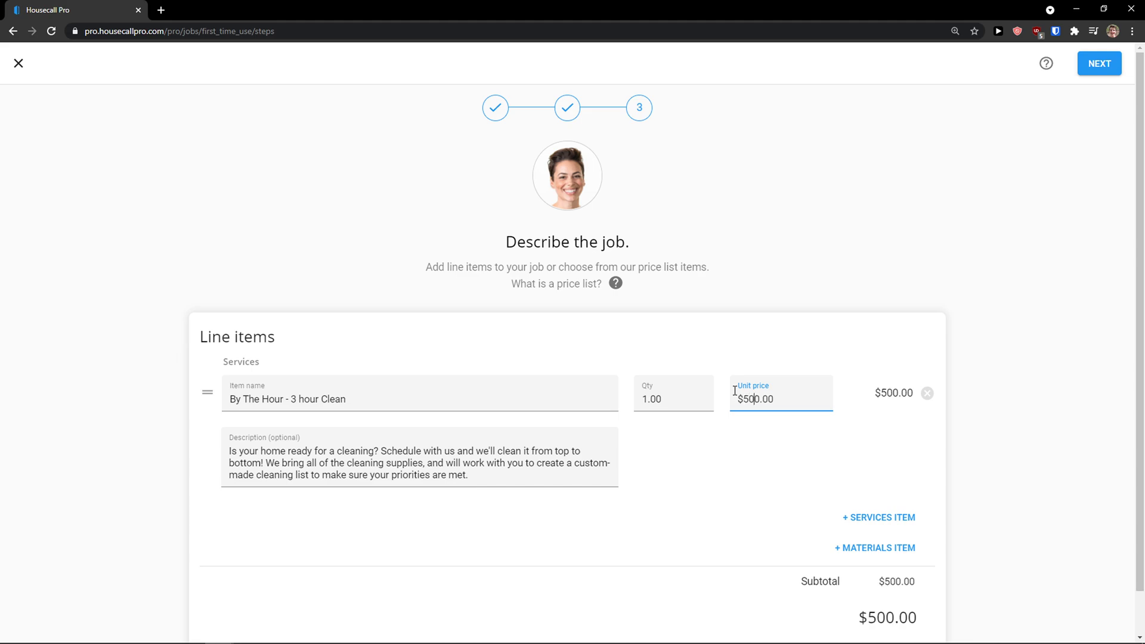
key("BackSpace")
left_click(523, 460)
left_click_drag(495, 469, 387, 453)
scroll(527, 465, "down", 1)
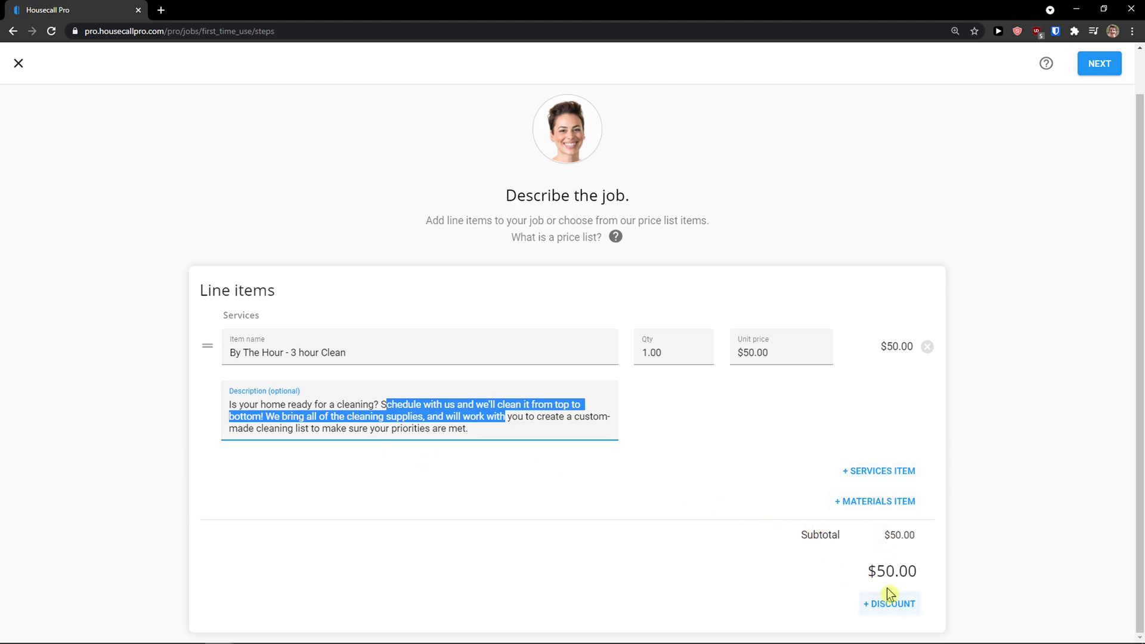
Step: Save the 3-hour clean job and highlight the sample customer text offer
left_click(1103, 72)
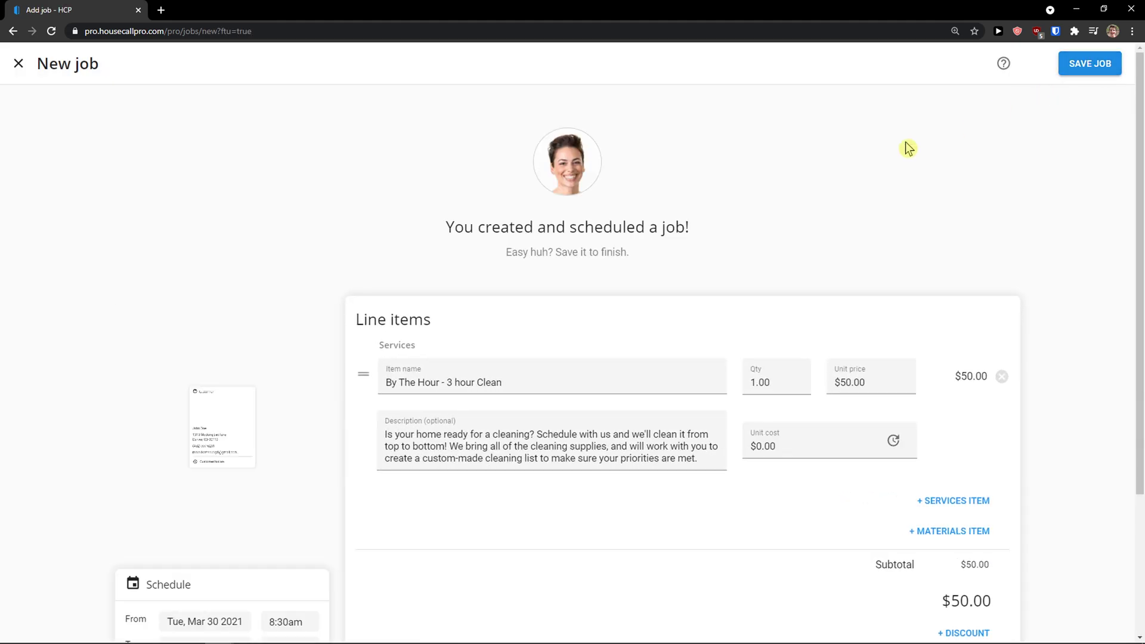
scroll(629, 263, "down", 3)
scroll(629, 256, "up", 3)
scroll(632, 262, "down", 2)
scroll(626, 261, "down", 1)
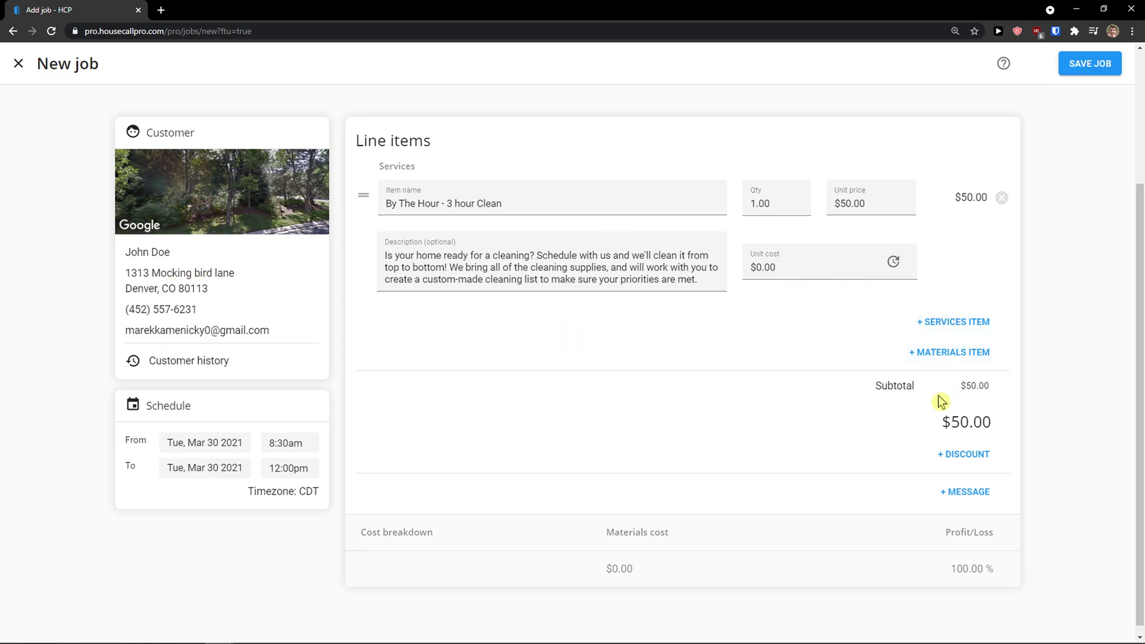
scroll(918, 403, "up", 2)
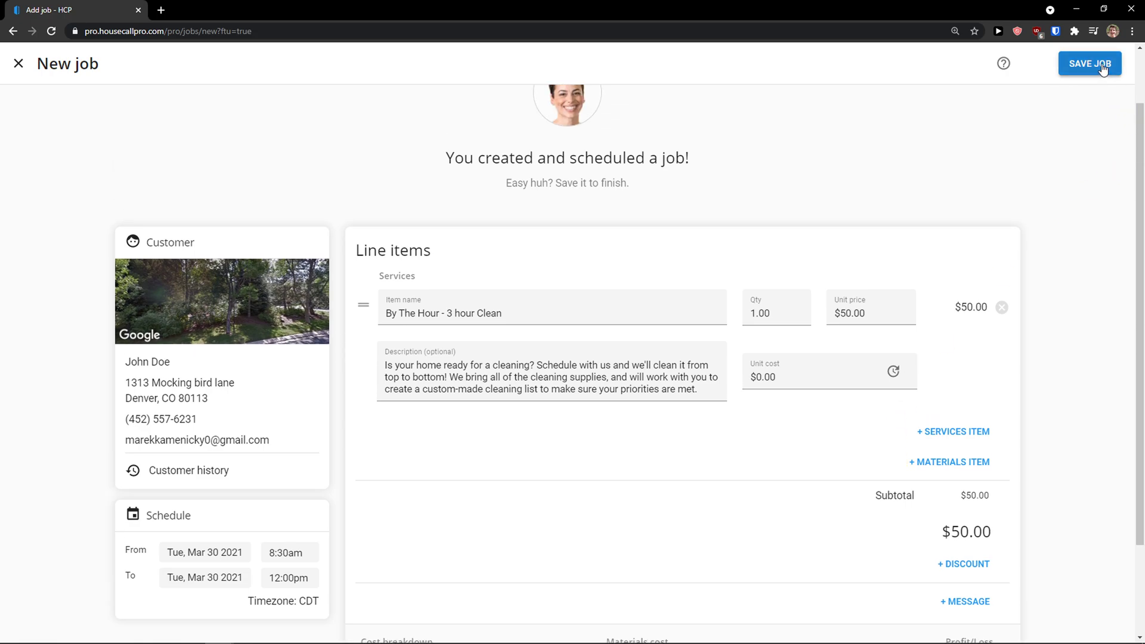
left_click(1103, 69)
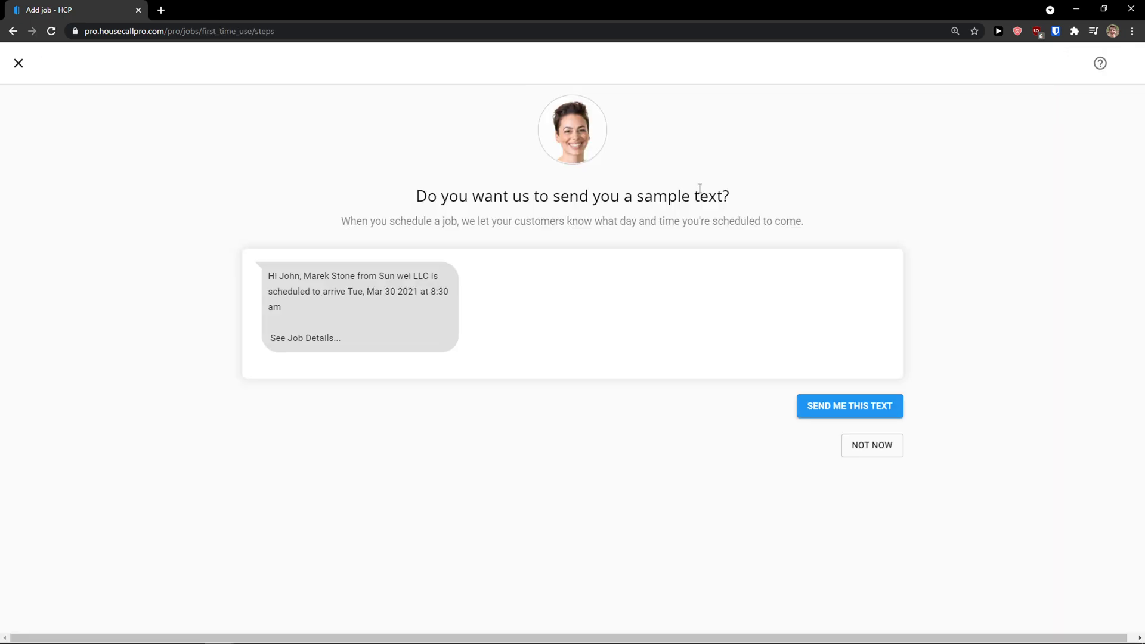
left_click_drag(428, 196, 745, 195)
left_click_drag(385, 206, 629, 237)
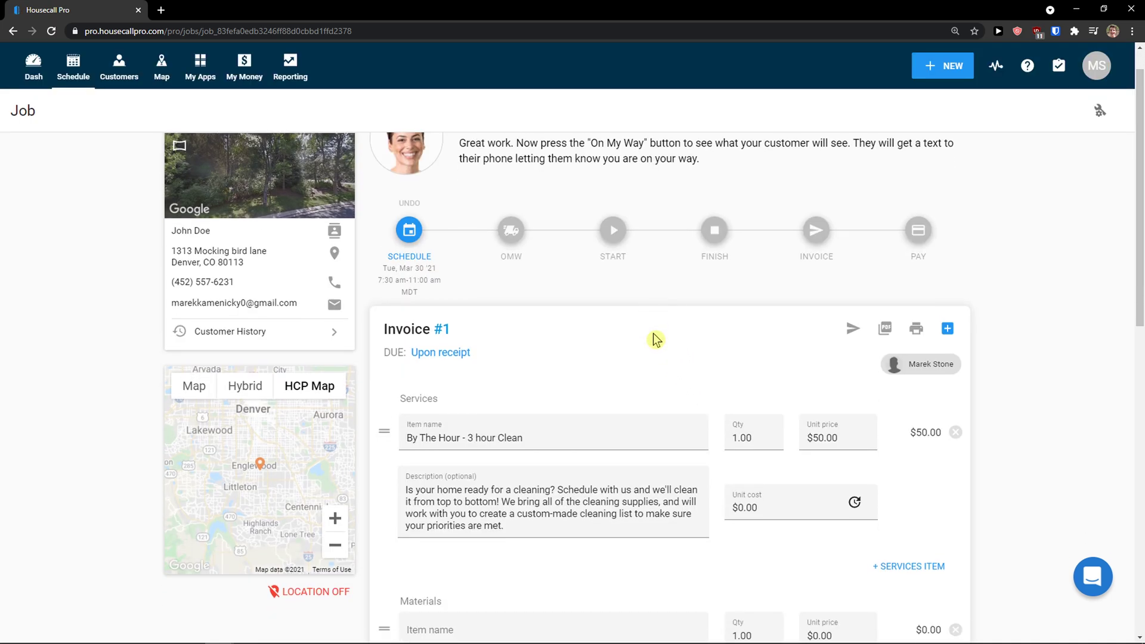
scroll(653, 337, "down", 9)
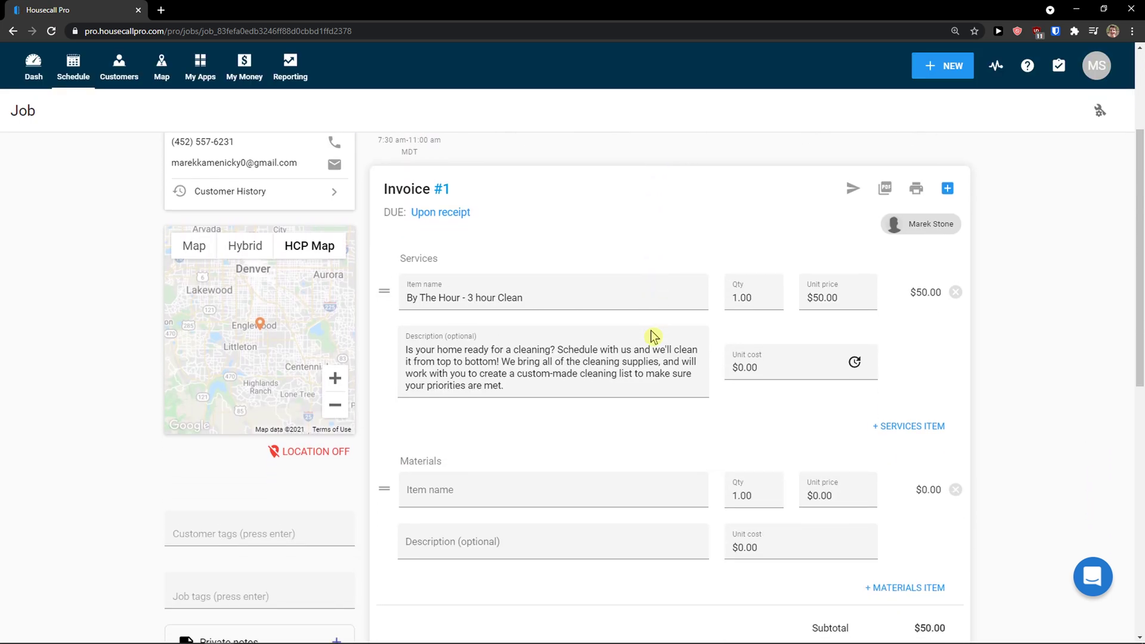
scroll(653, 336, "down", 4)
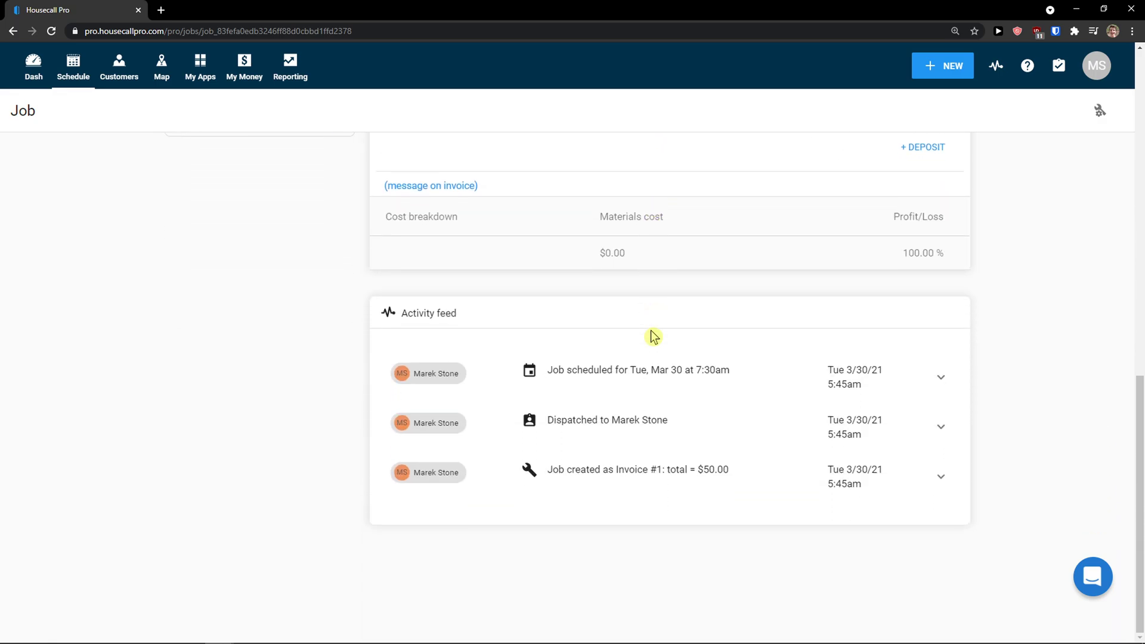
scroll(653, 337, "up", 12)
scroll(653, 337, "up", 1)
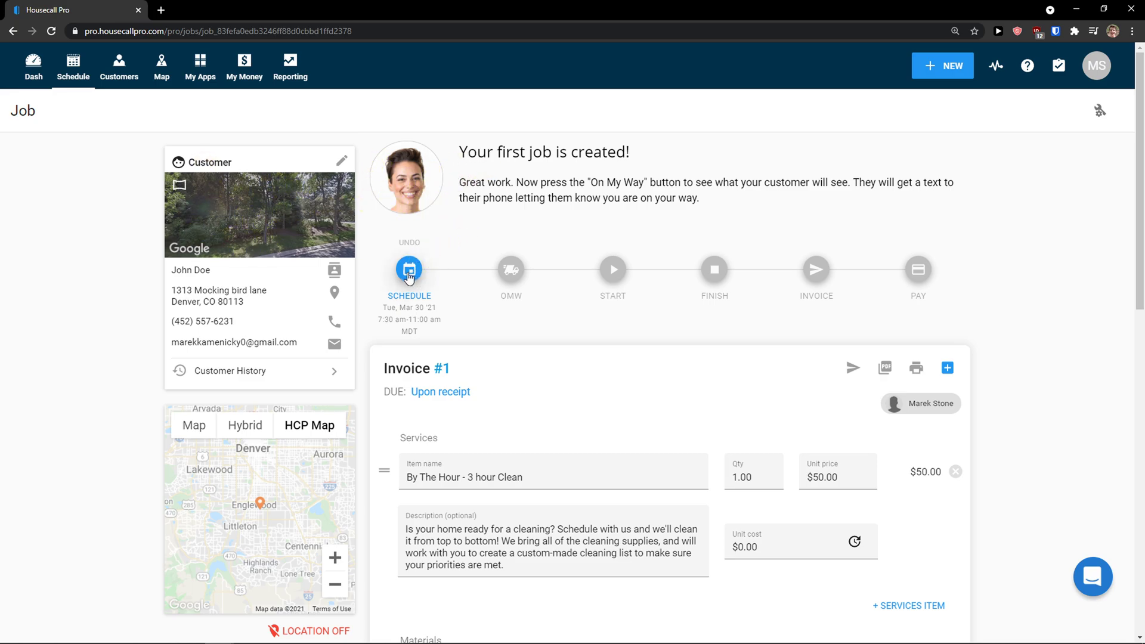
scroll(411, 299, "down", 2)
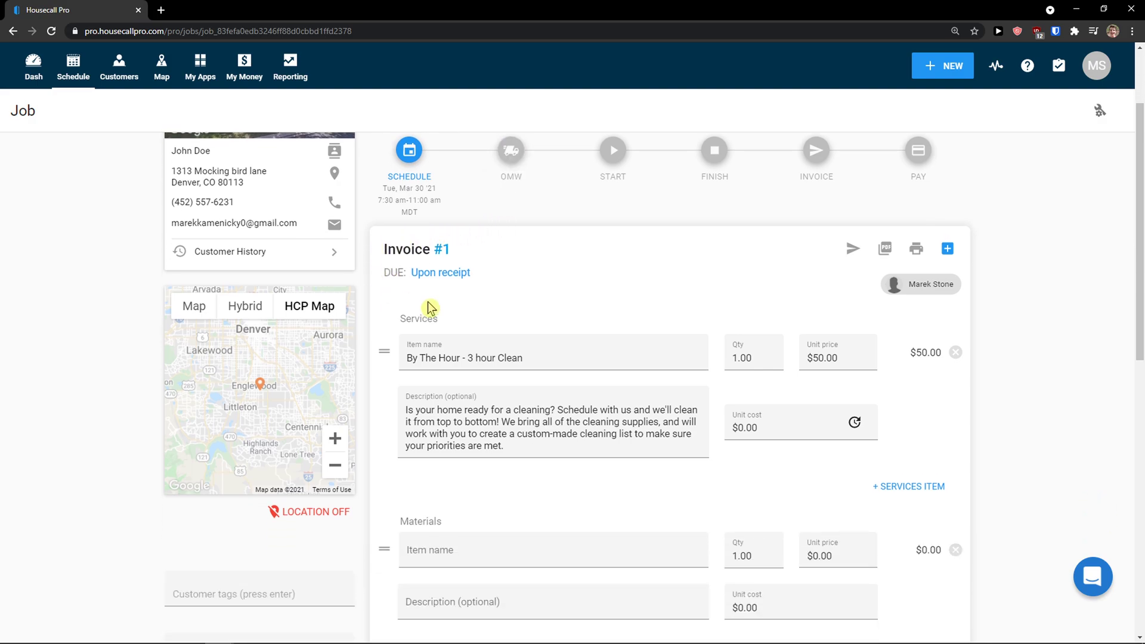
scroll(498, 297, "down", 1)
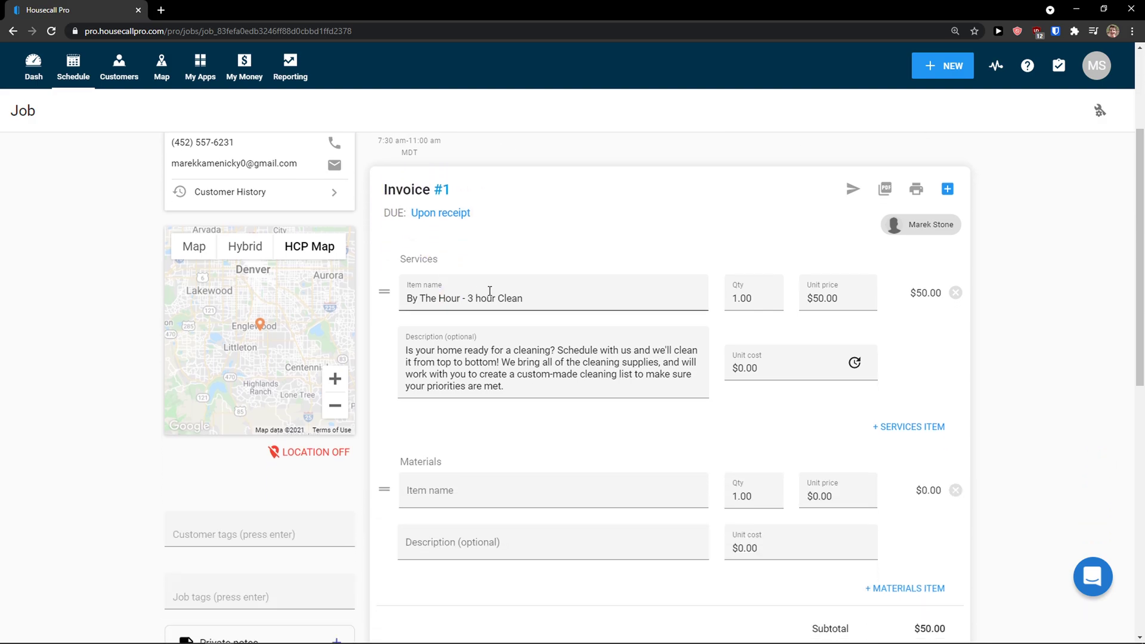
scroll(490, 291, "down", 1)
scroll(490, 291, "up", 1)
scroll(490, 291, "up", 1)
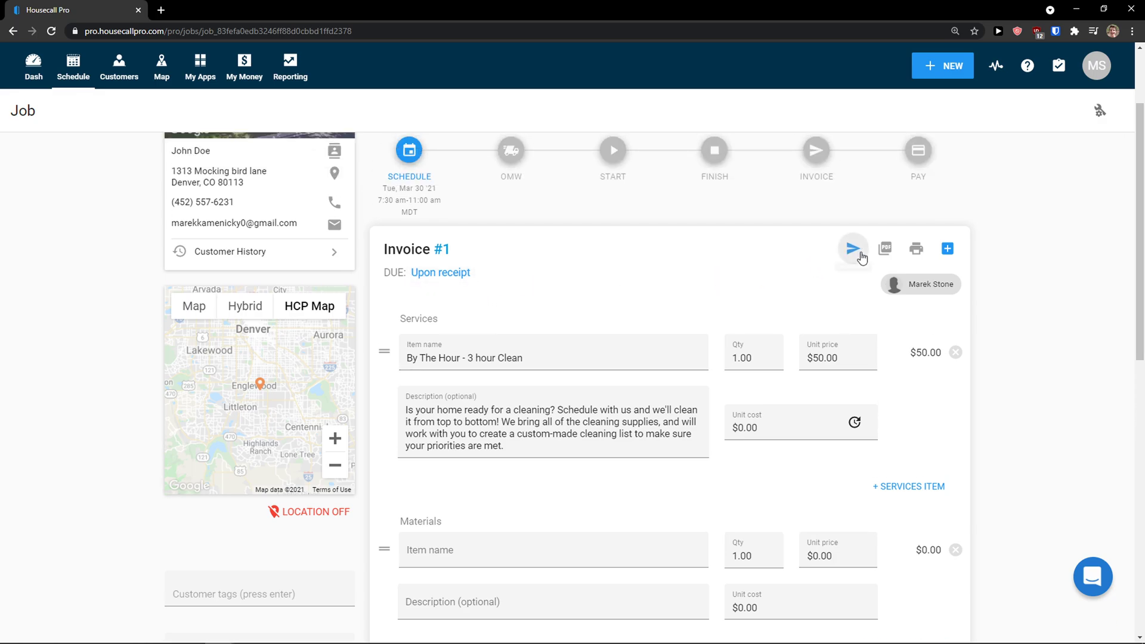
scroll(887, 255, "down", 1)
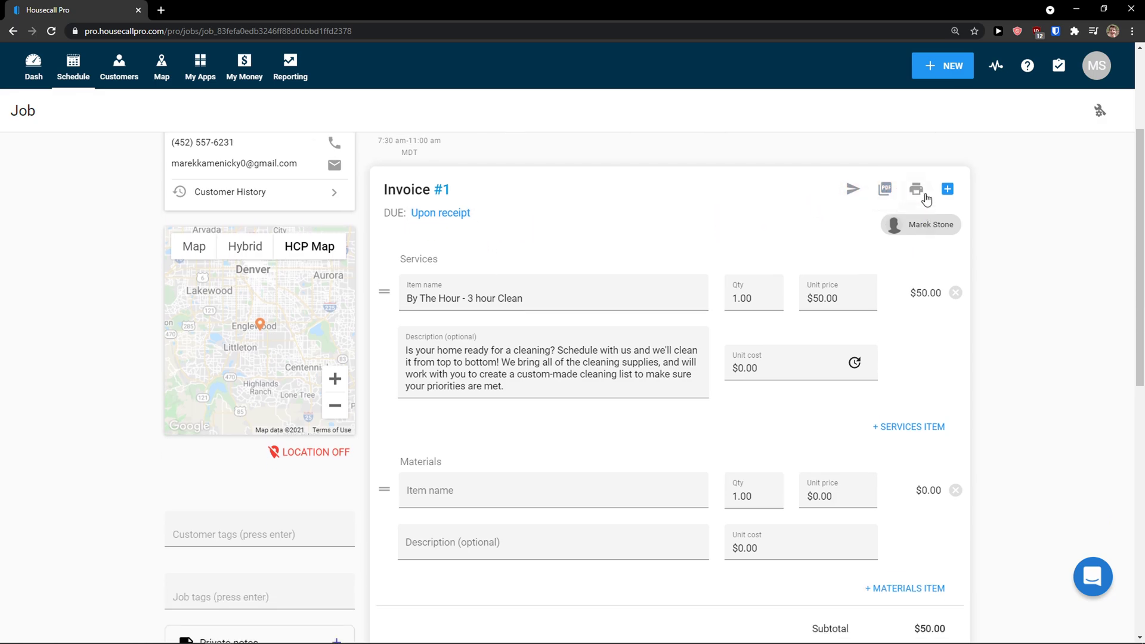
scroll(498, 282, "down", 1)
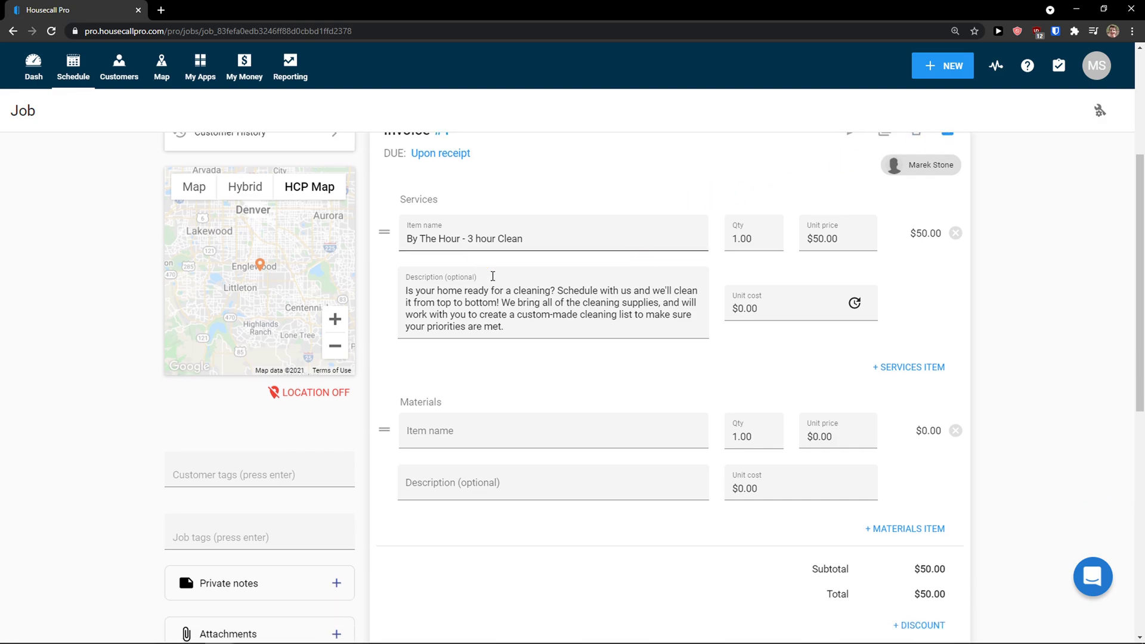
scroll(459, 288, "down", 1)
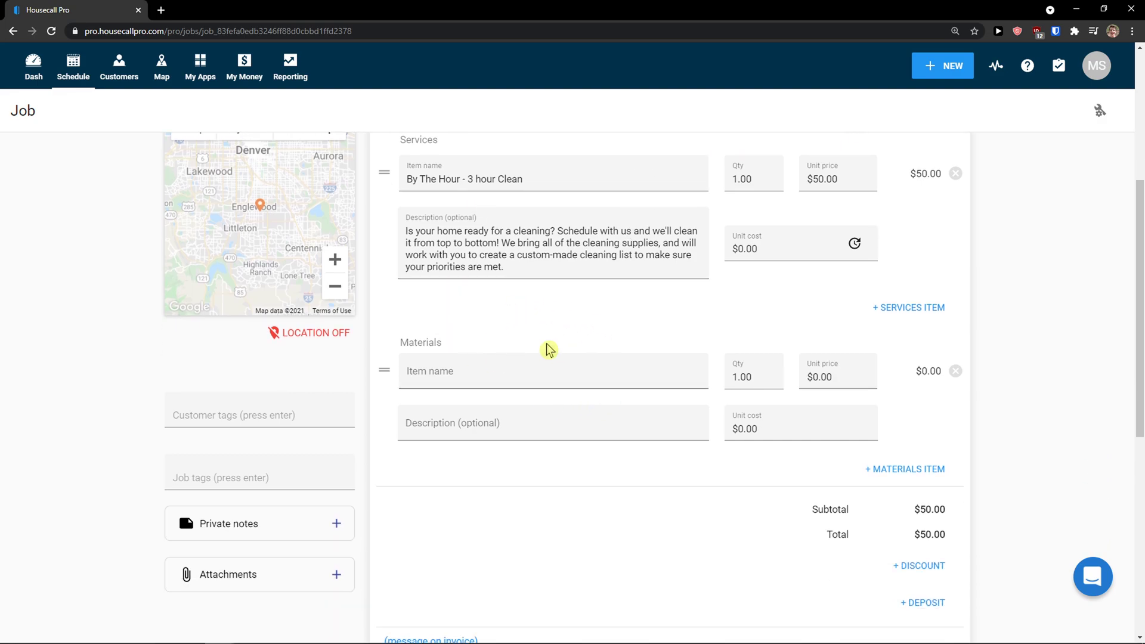
scroll(596, 378, "down", 2)
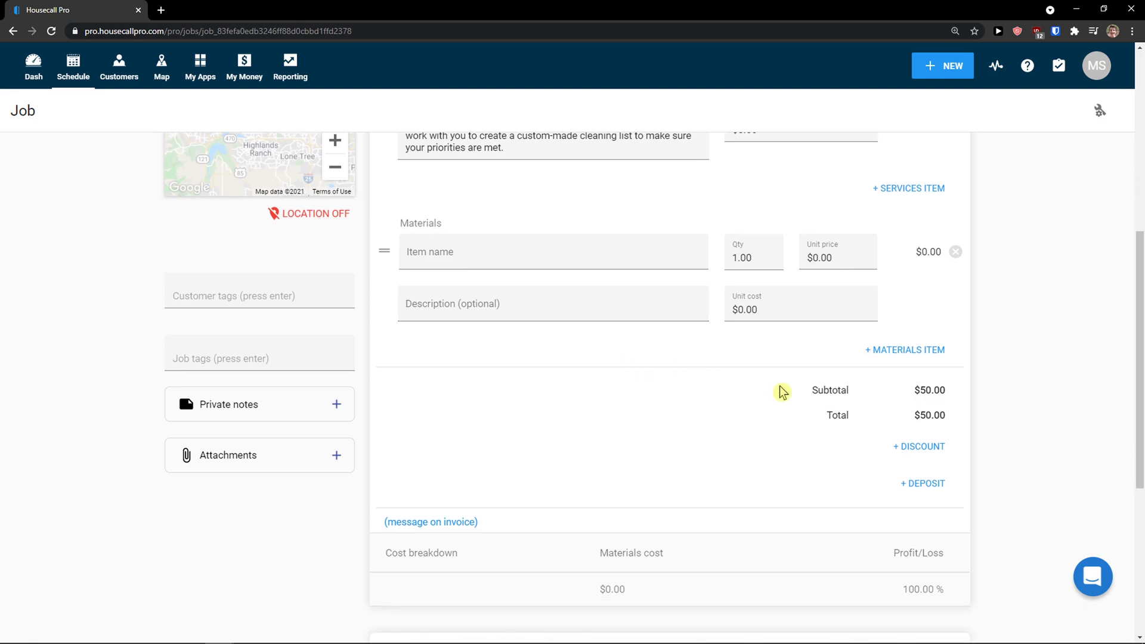
scroll(789, 393, "down", 1)
scroll(810, 369, "down", 3)
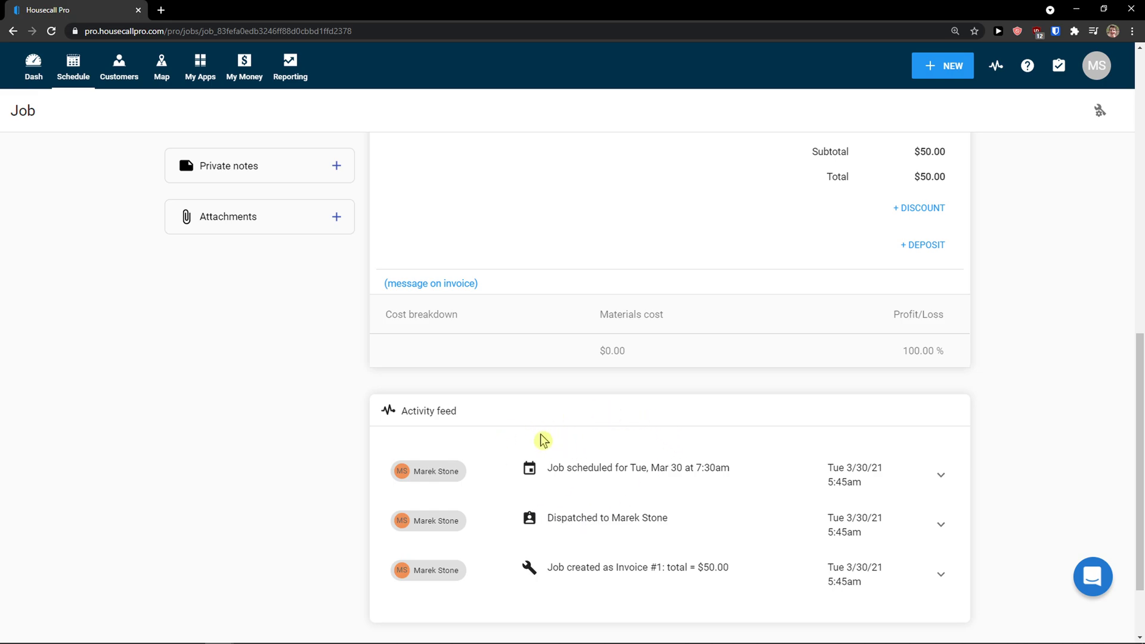
scroll(662, 454, "up", 10)
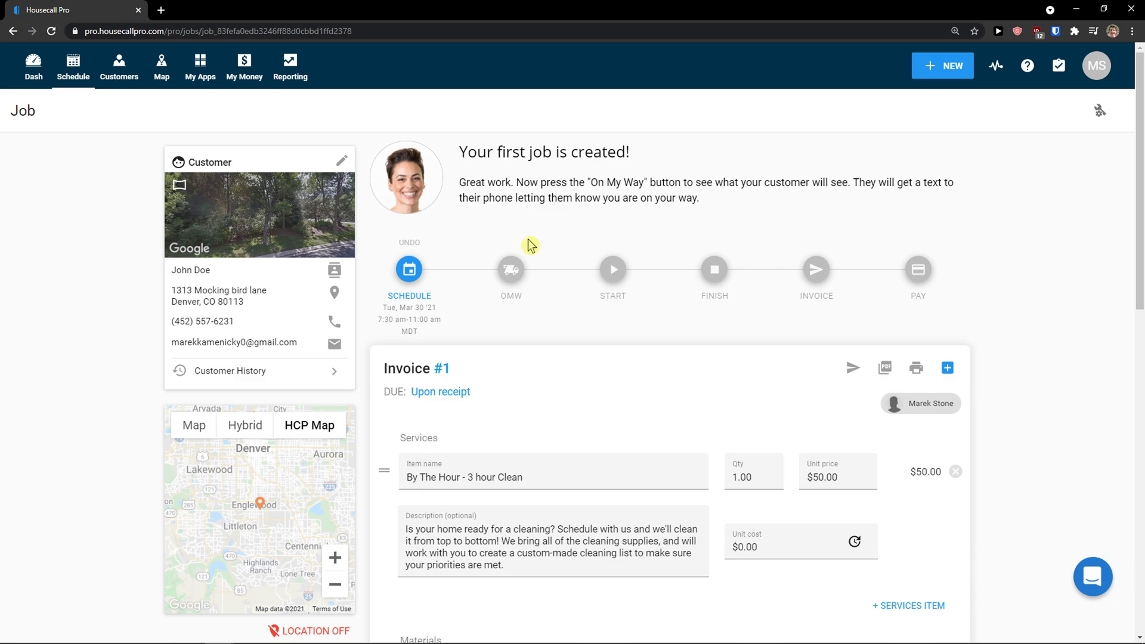
Step: Mark the Tue 3/30 job as On My Way, then as Started
left_click(511, 269)
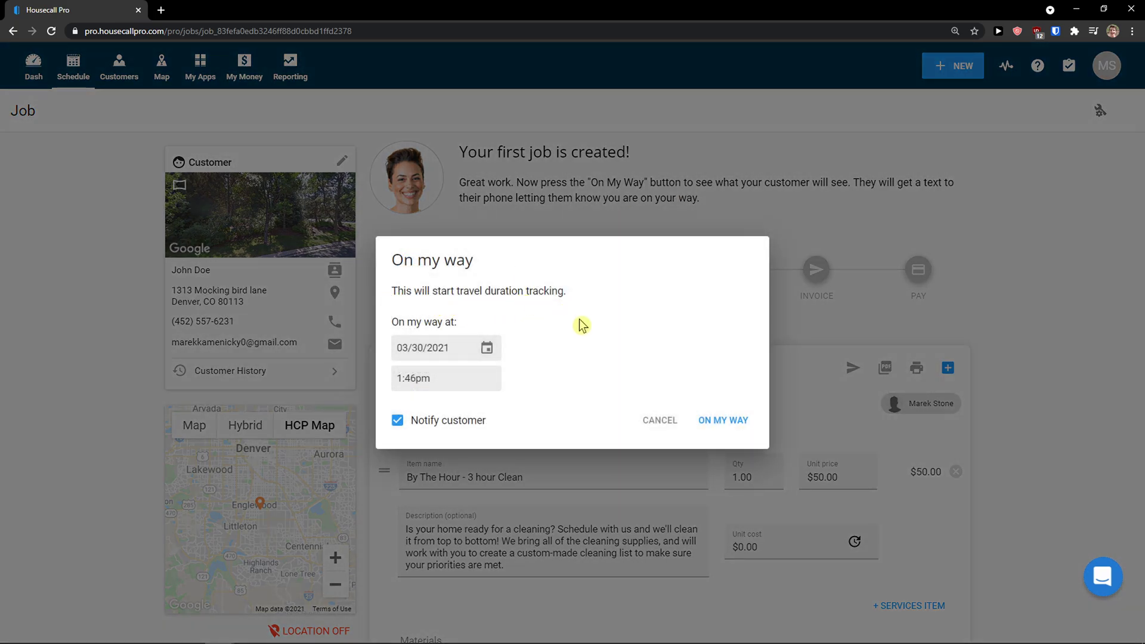
left_click(710, 421)
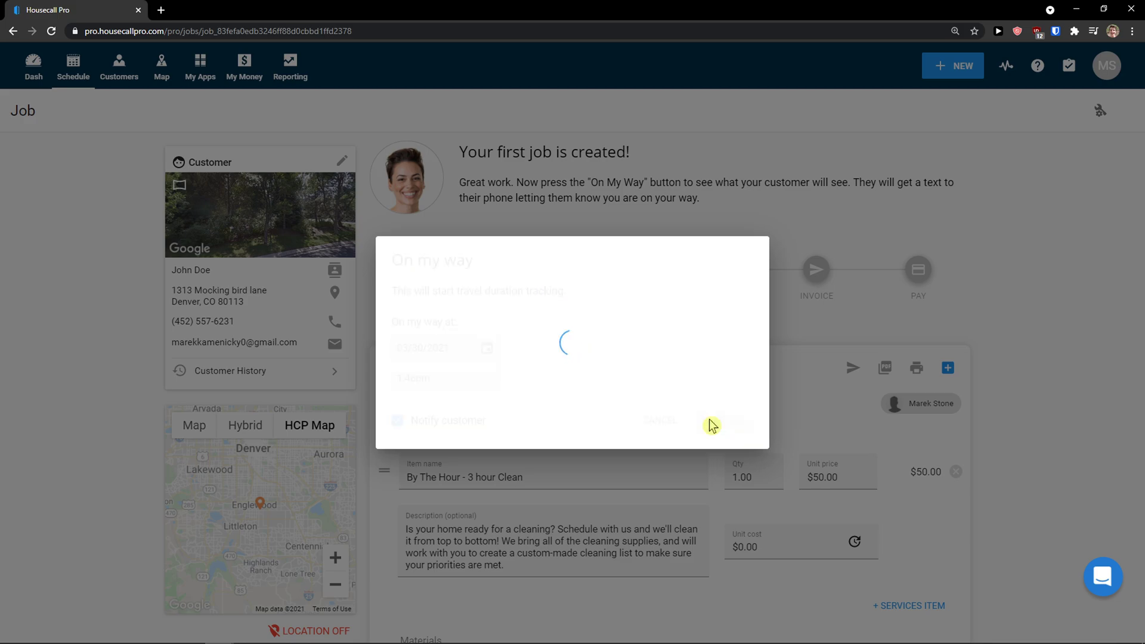
left_click(614, 271)
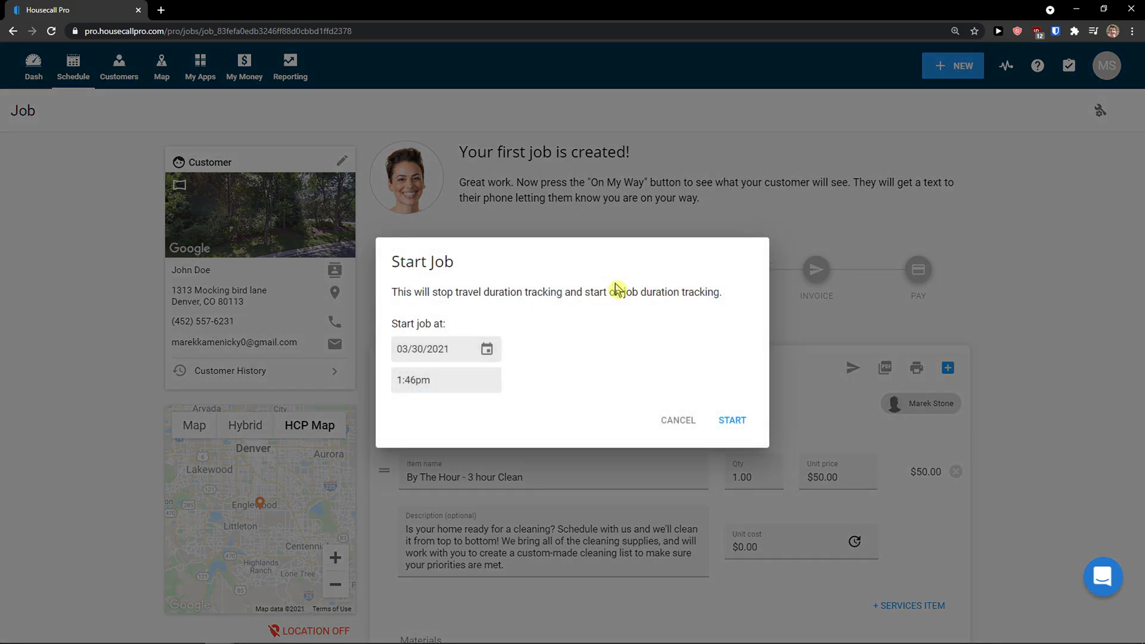
left_click(732, 419)
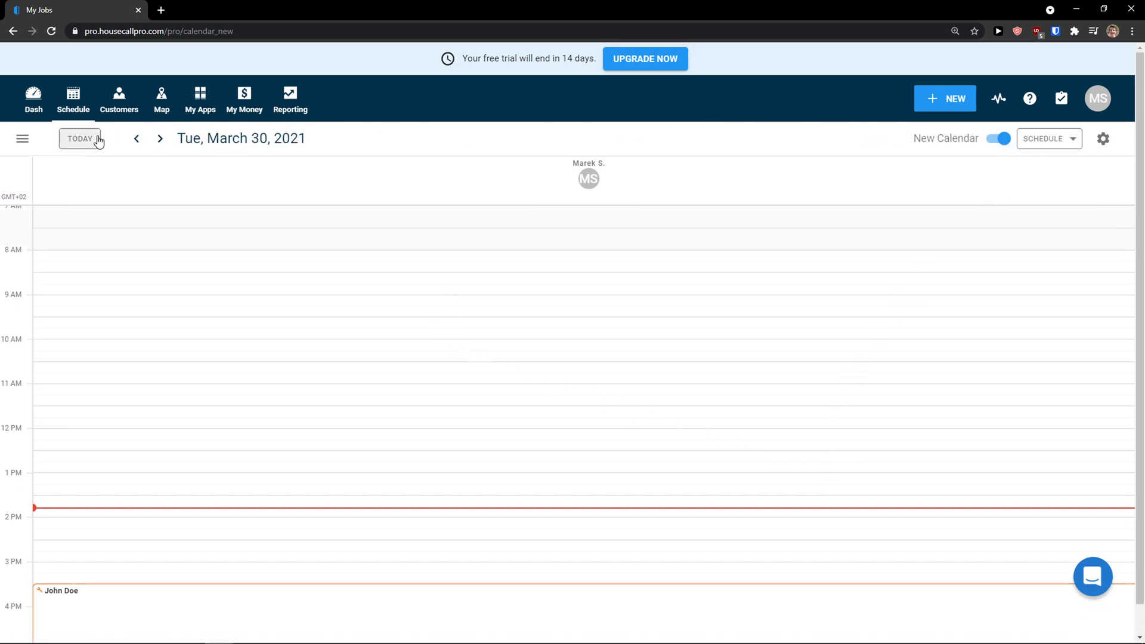
Step: Switch the schedule to the older calendar in March 2021 month view
left_click(93, 141)
left_click(160, 138)
left_click(160, 139)
left_click(1019, 143)
left_click(1027, 148)
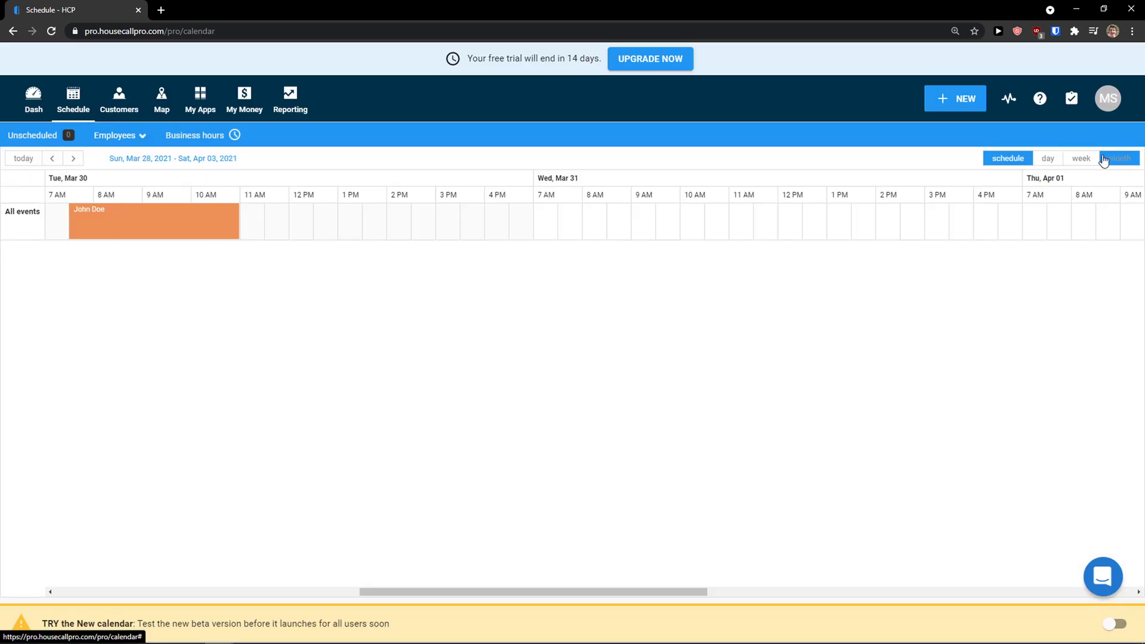
left_click(1118, 158)
scroll(669, 321, "down", 6)
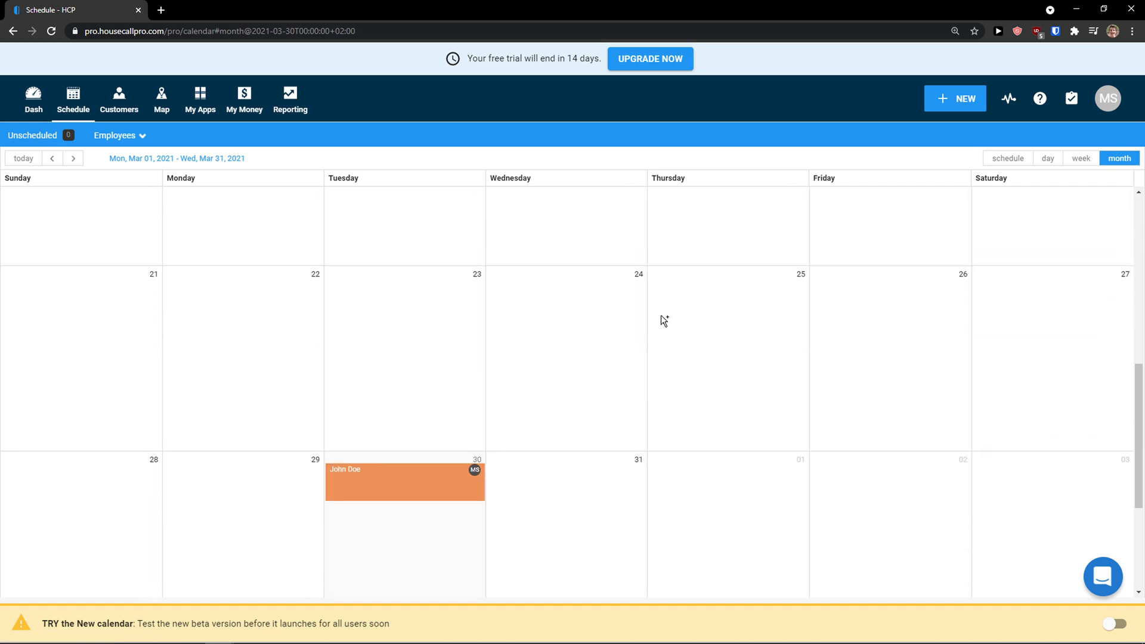
mouse_move(421, 488)
scroll(426, 492, "up", 5)
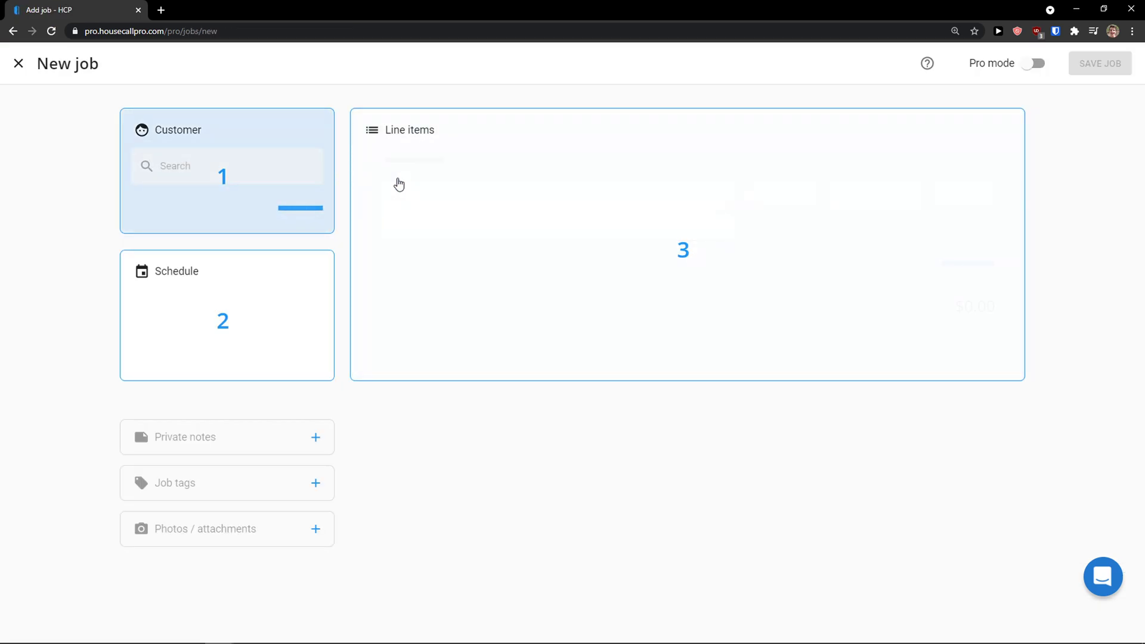
Step: Turn Pro mode off and attach the customer found by searching 'mar'
left_click(1028, 67)
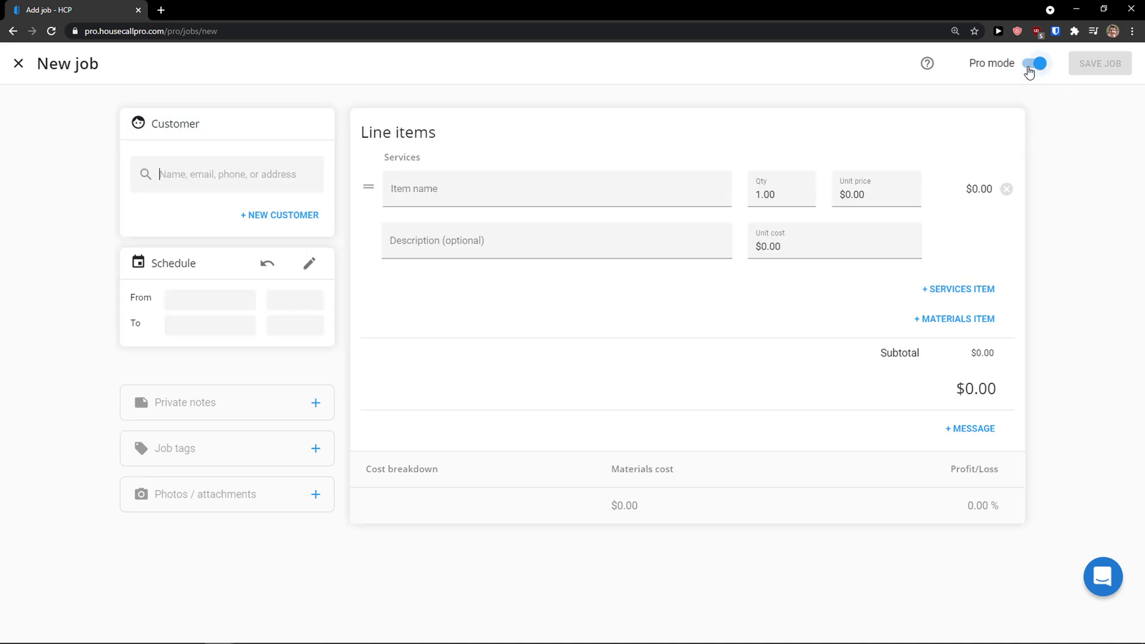
left_click(1046, 70)
left_click(1047, 71)
left_click(1048, 72)
left_click(1048, 70)
left_click(1048, 71)
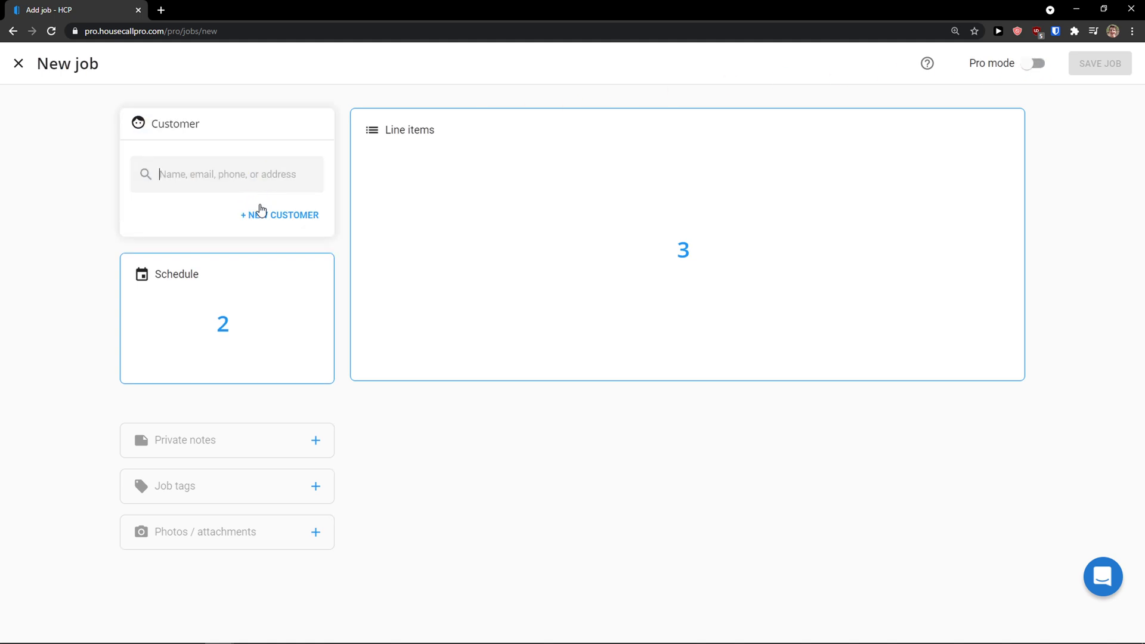
type("ma")
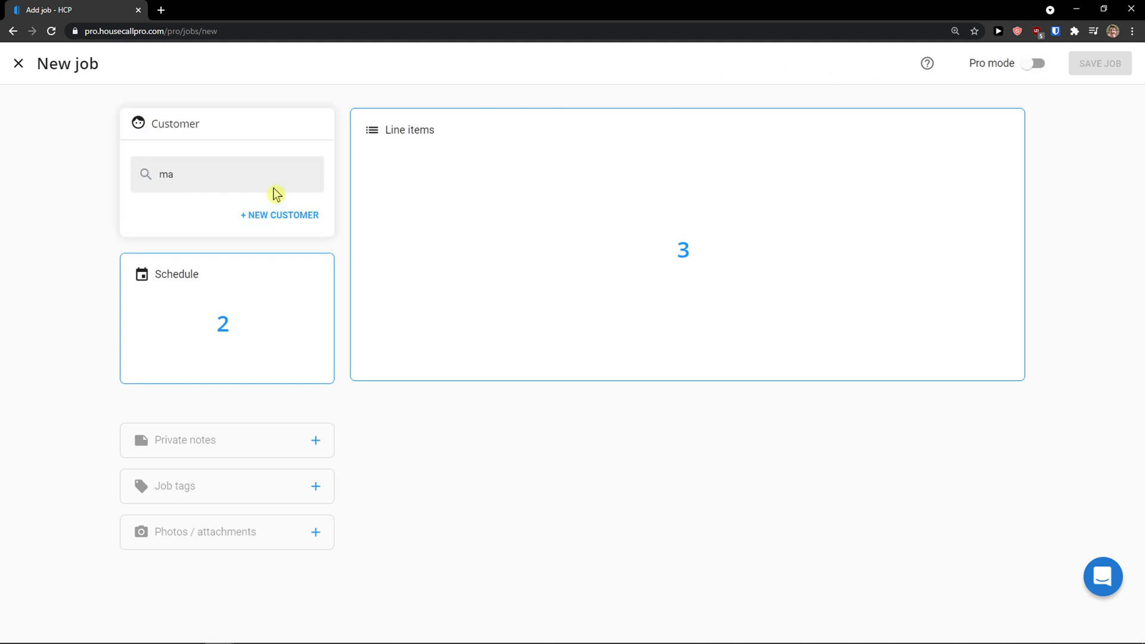
type("r")
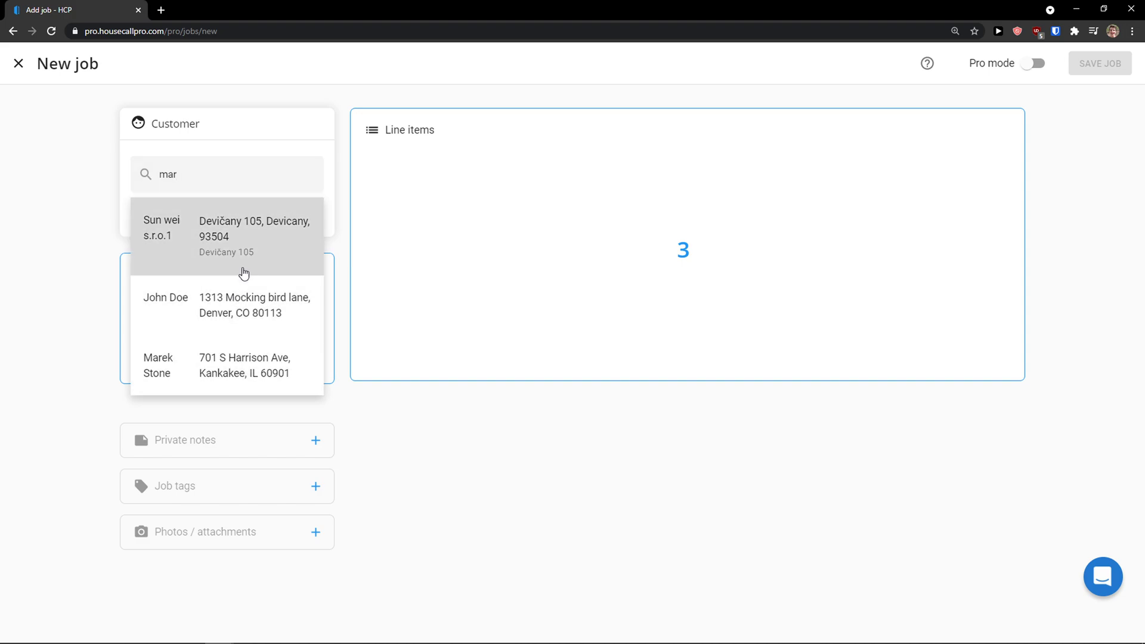
left_click(218, 355)
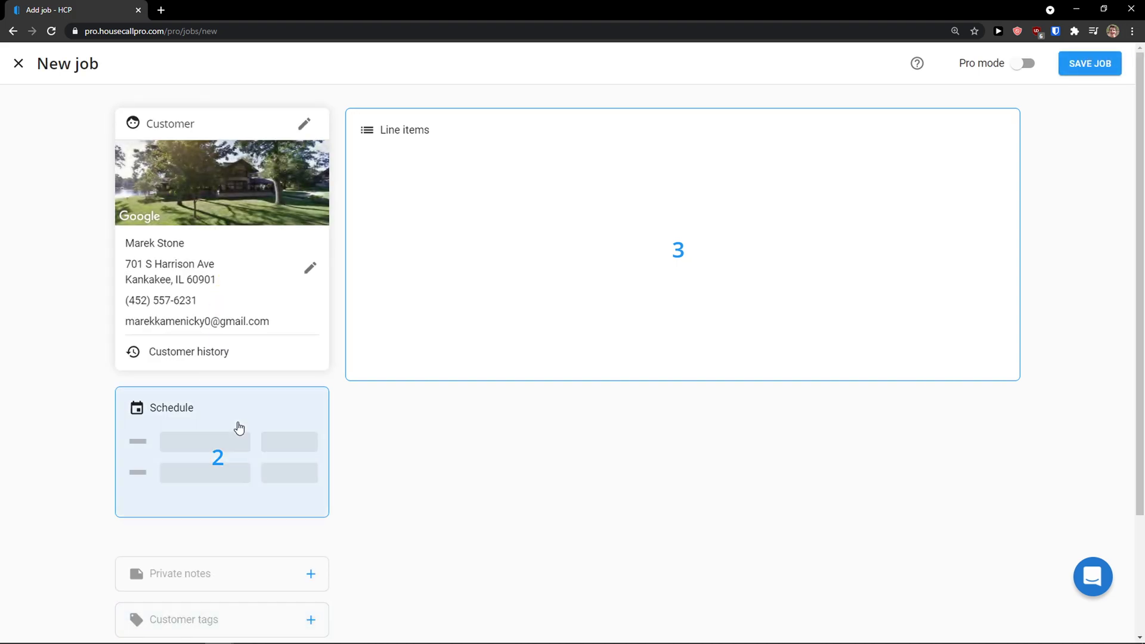
Step: Place the job slot on Thursday 4/01 at 7 AM in week view and lengthen it
left_click(236, 424)
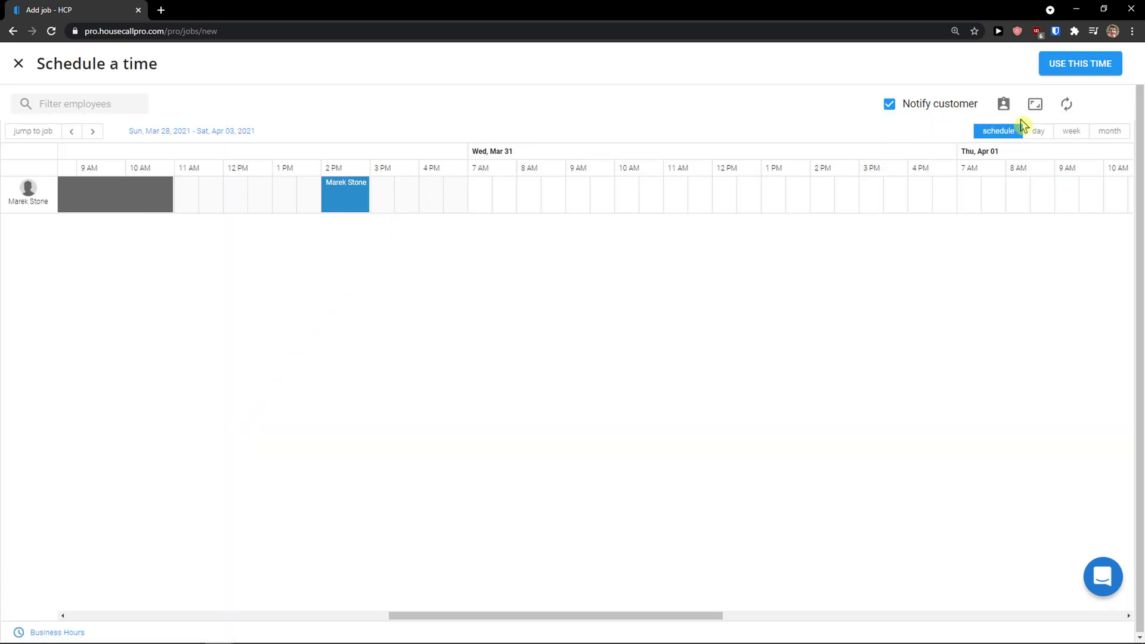
left_click(1032, 129)
left_click(1068, 132)
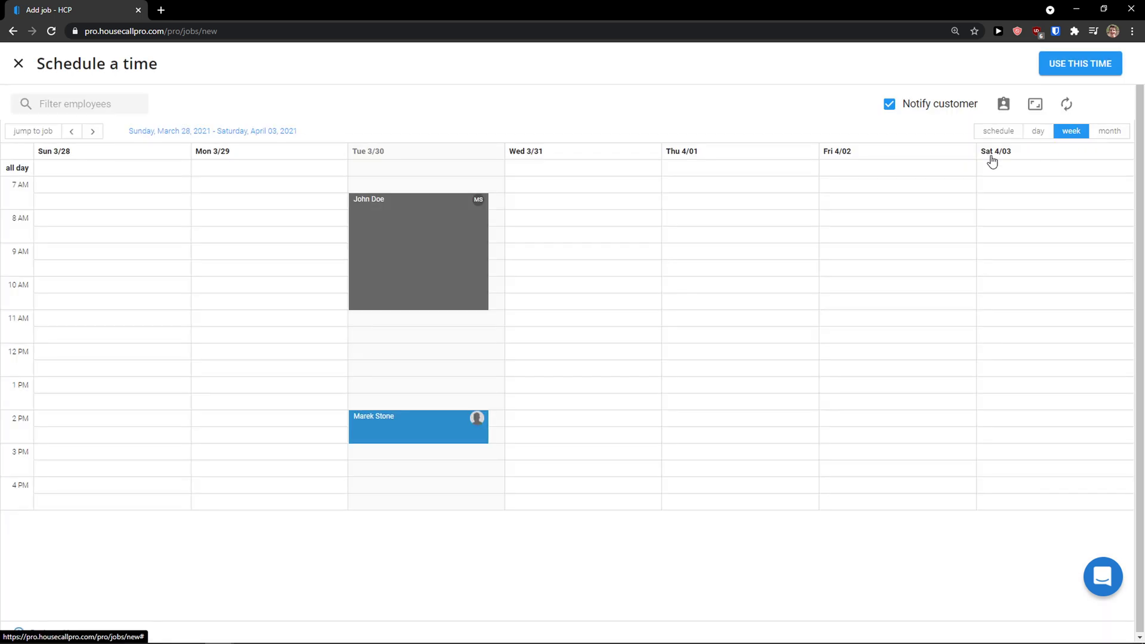
left_click(739, 195)
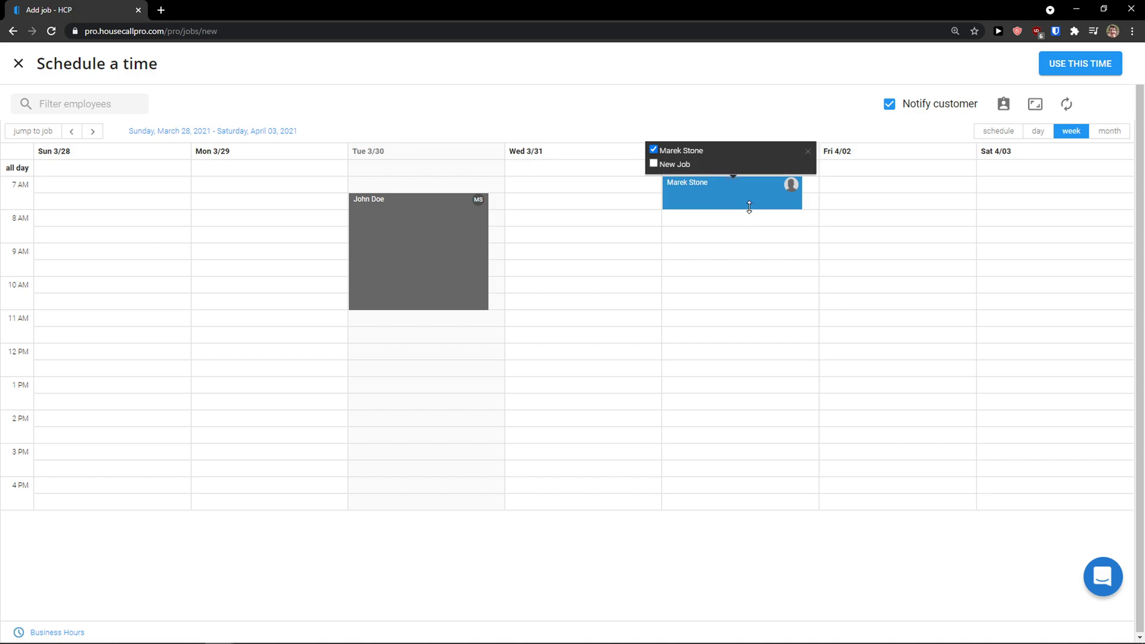
left_click_drag(738, 209, 760, 391)
Step: Set the job's end date to April 30 and use this scheduled time
left_click(799, 271)
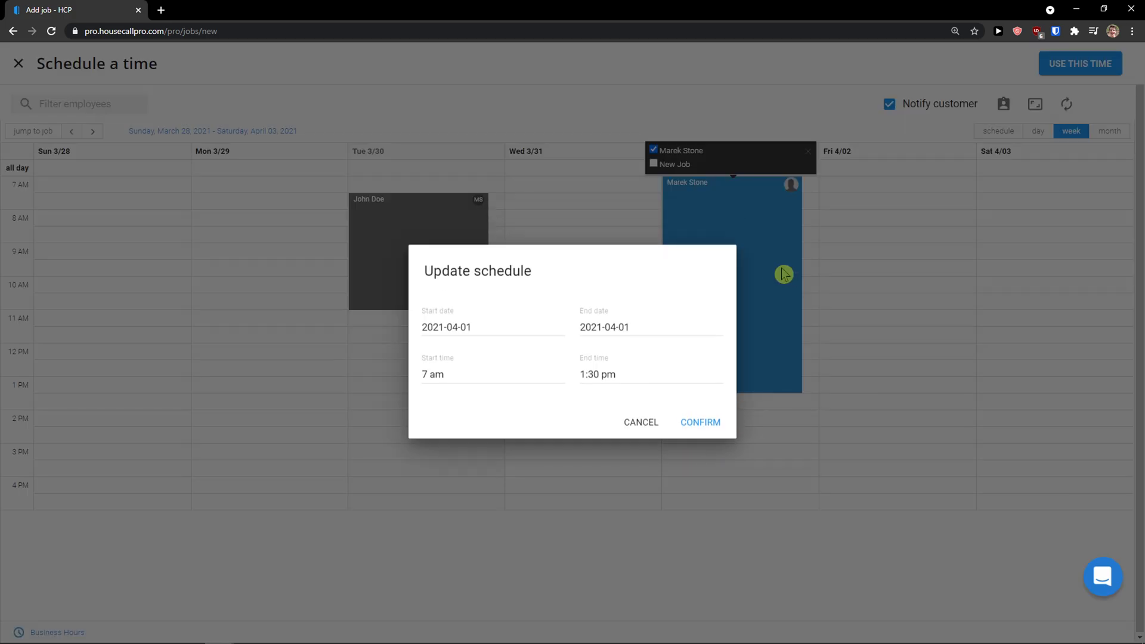
left_click(612, 329)
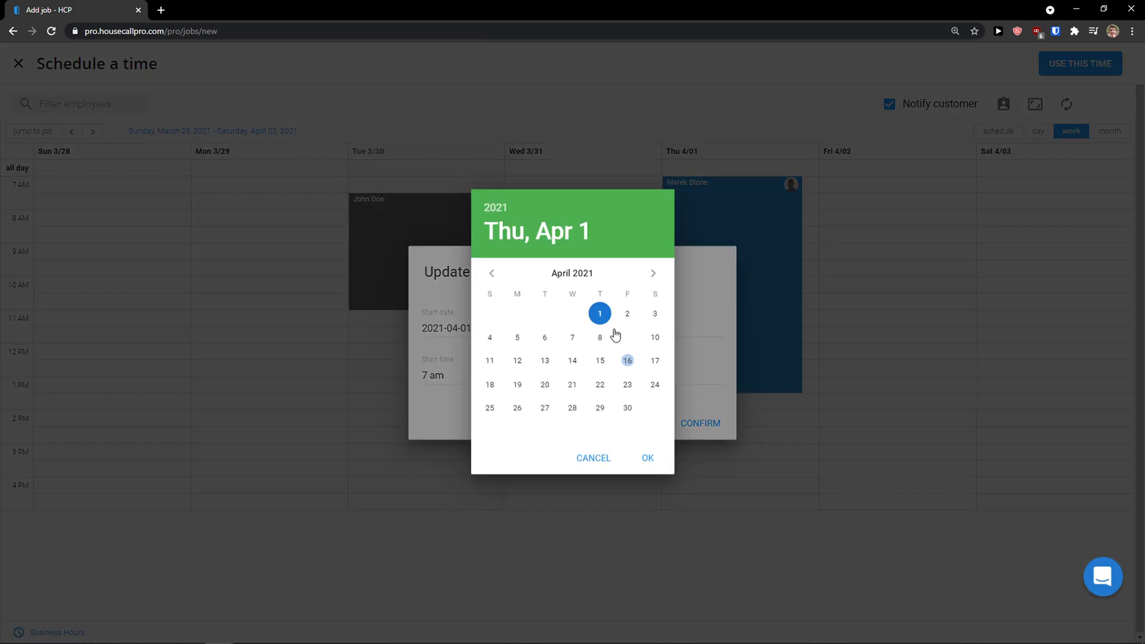
left_click(627, 418)
left_click(647, 469)
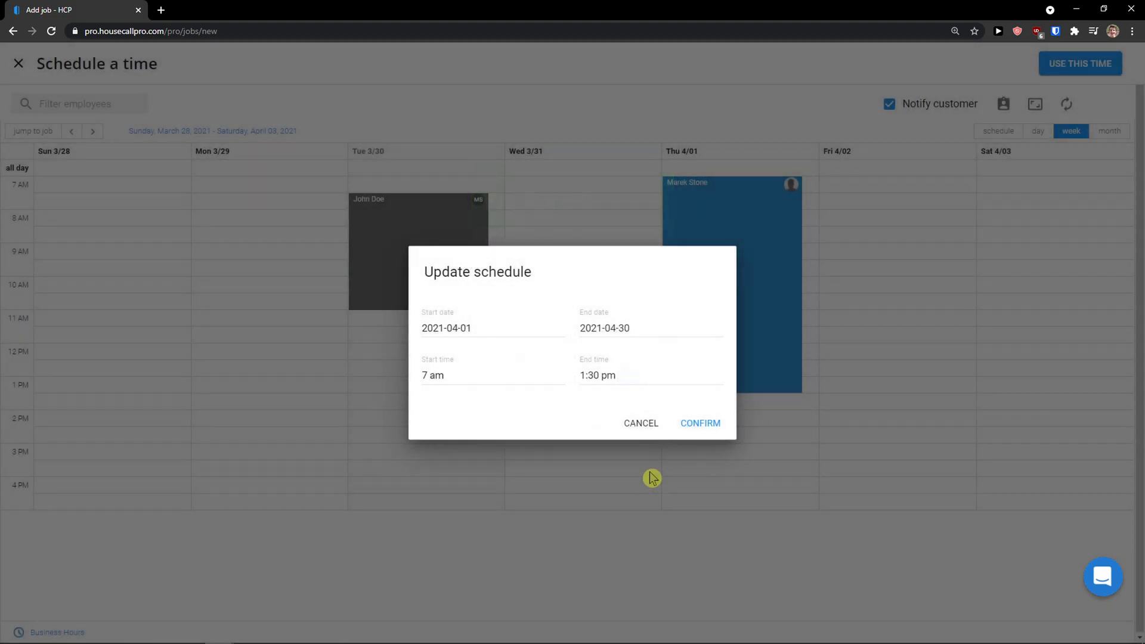
left_click(701, 424)
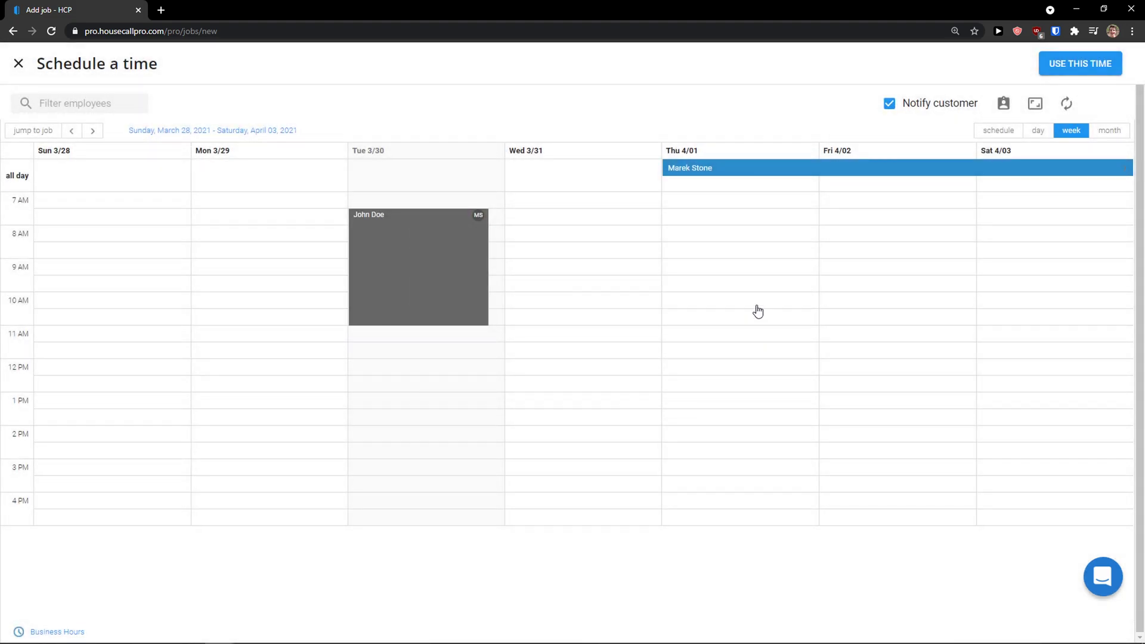
left_click(711, 180)
left_click(712, 170)
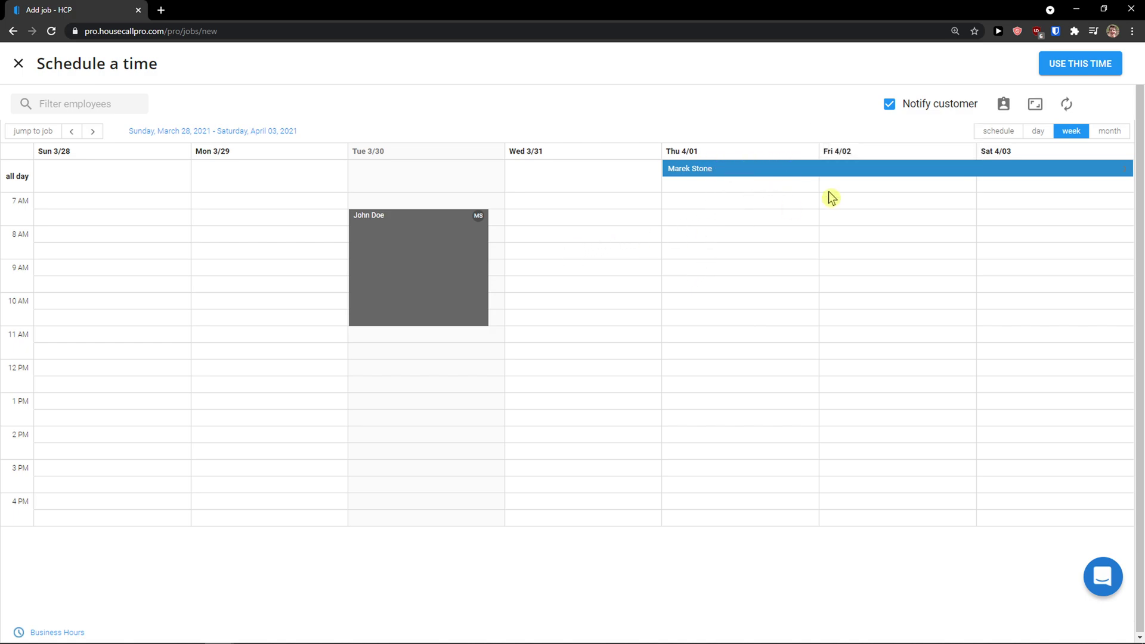
left_click(1072, 70)
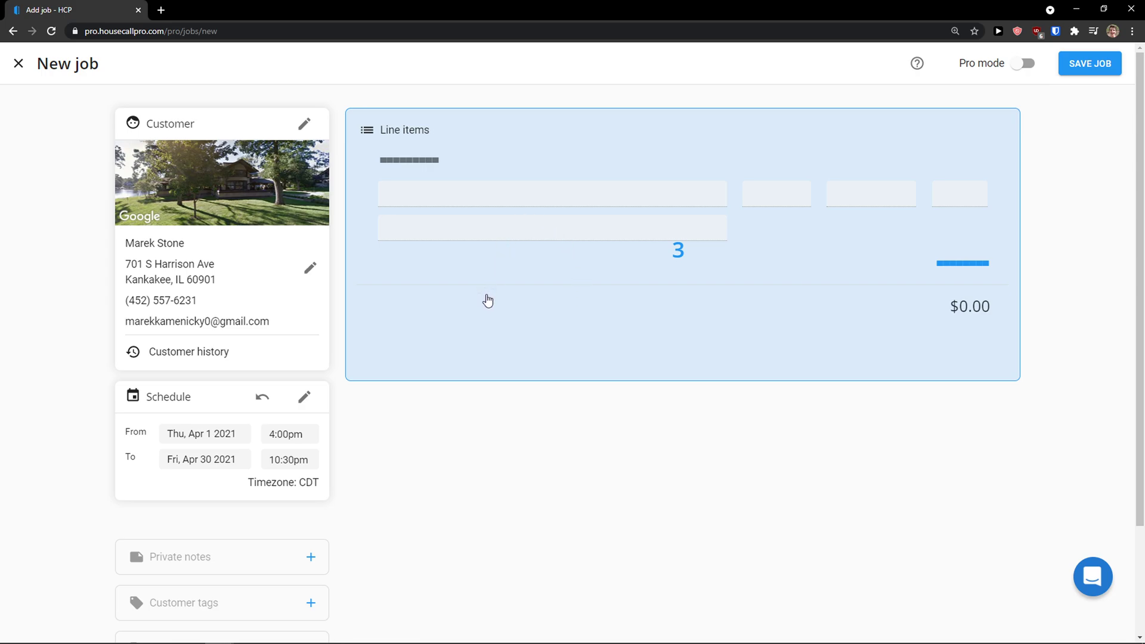
Step: Search 'Cleaning' and add the Flat-Rate Clean - 2BD/2BA Home Clean line item
left_click(526, 282)
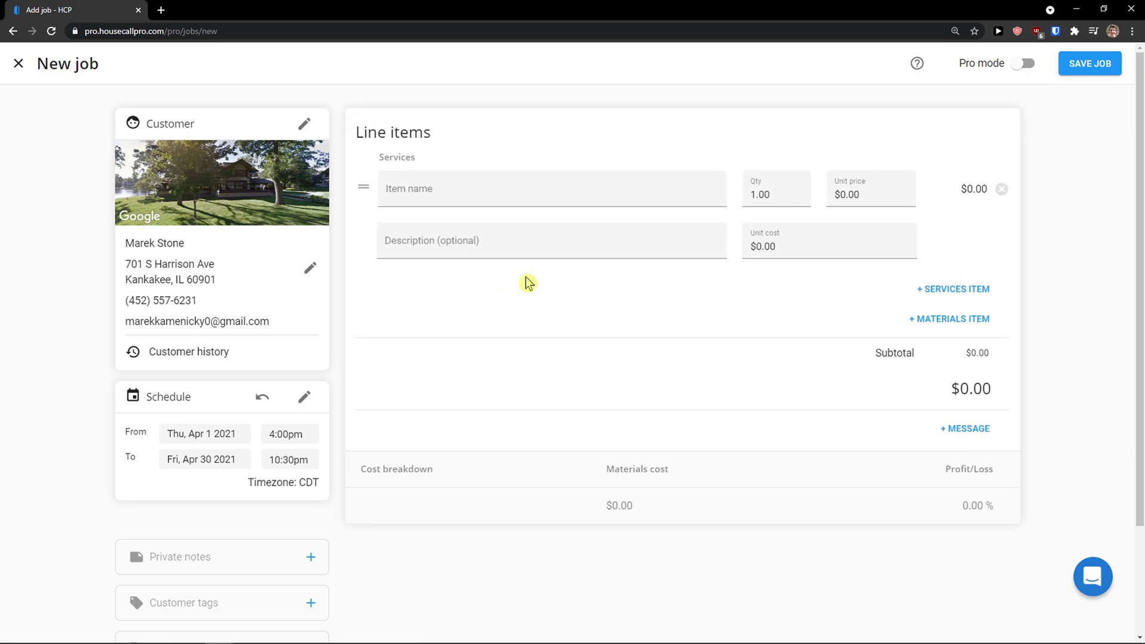
left_click(489, 193)
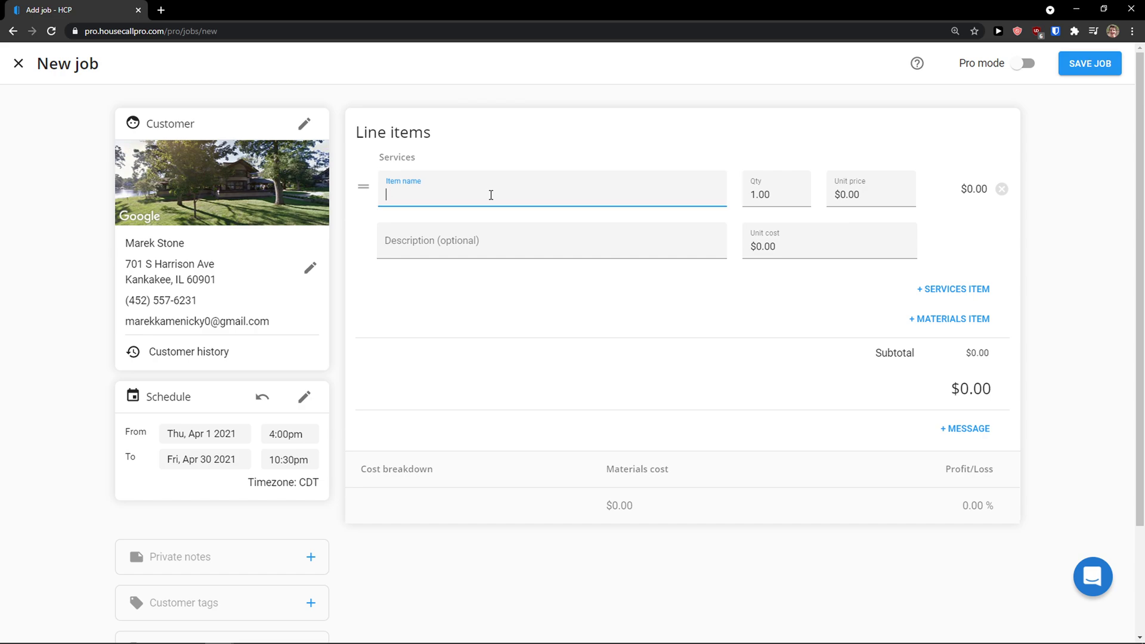
type("Cleaning")
scroll(534, 297, "down", 10)
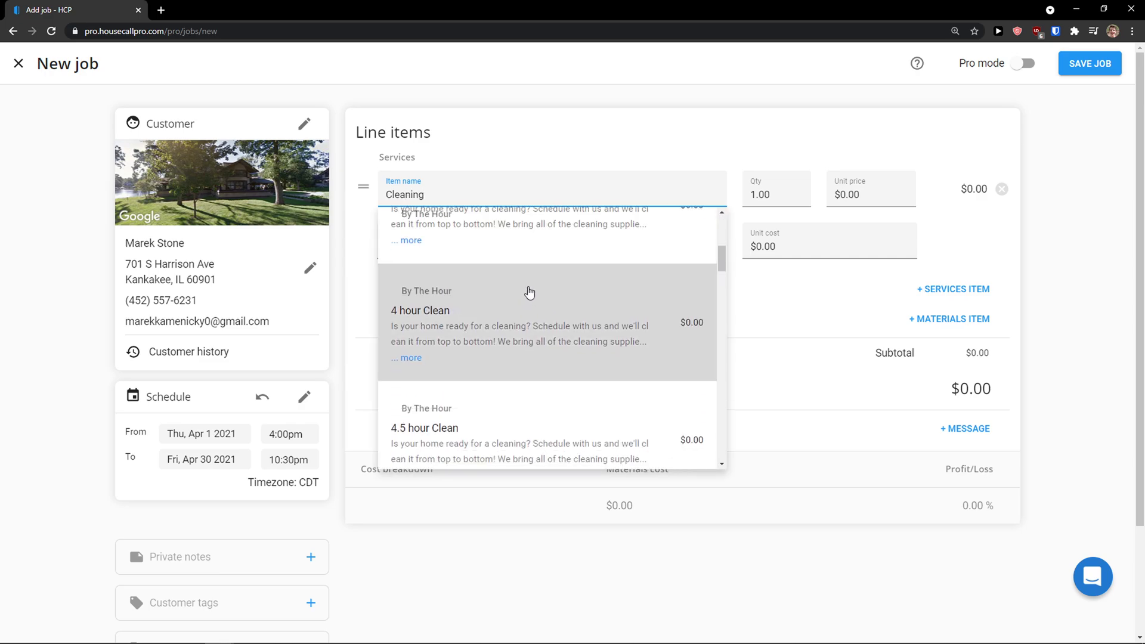
scroll(539, 316, "down", 5)
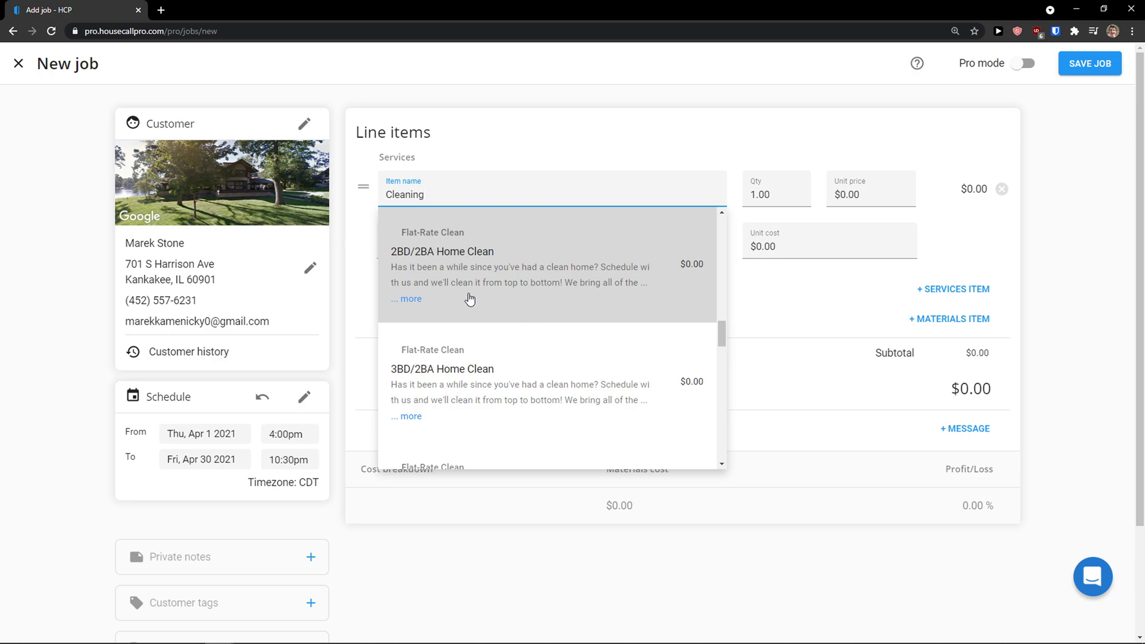
scroll(471, 307, "down", 5)
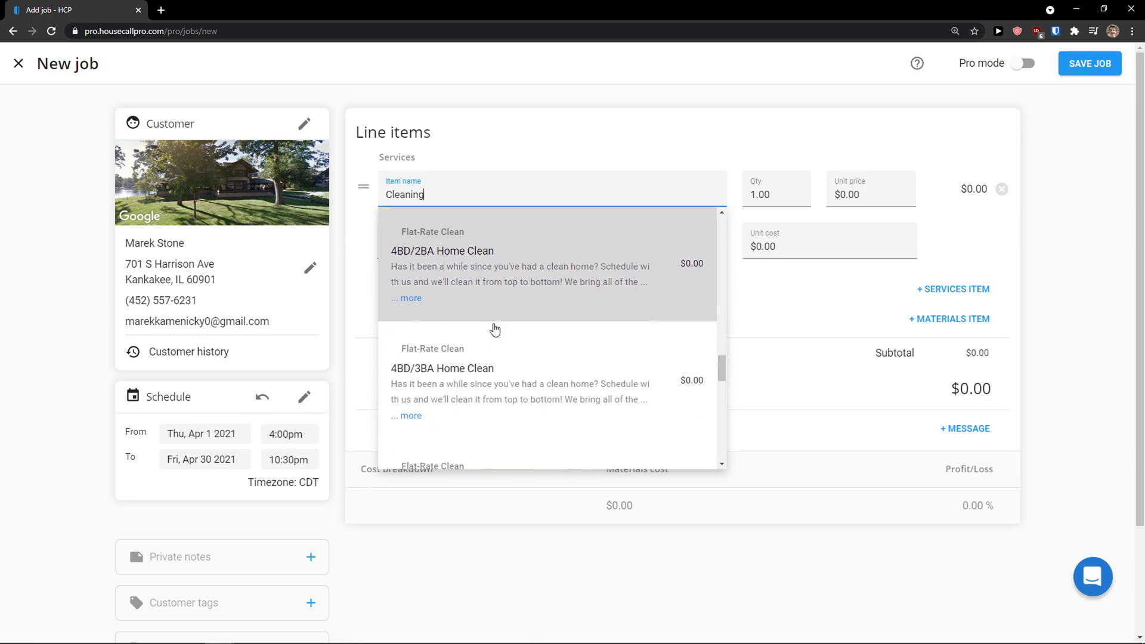
scroll(481, 316, "up", 1)
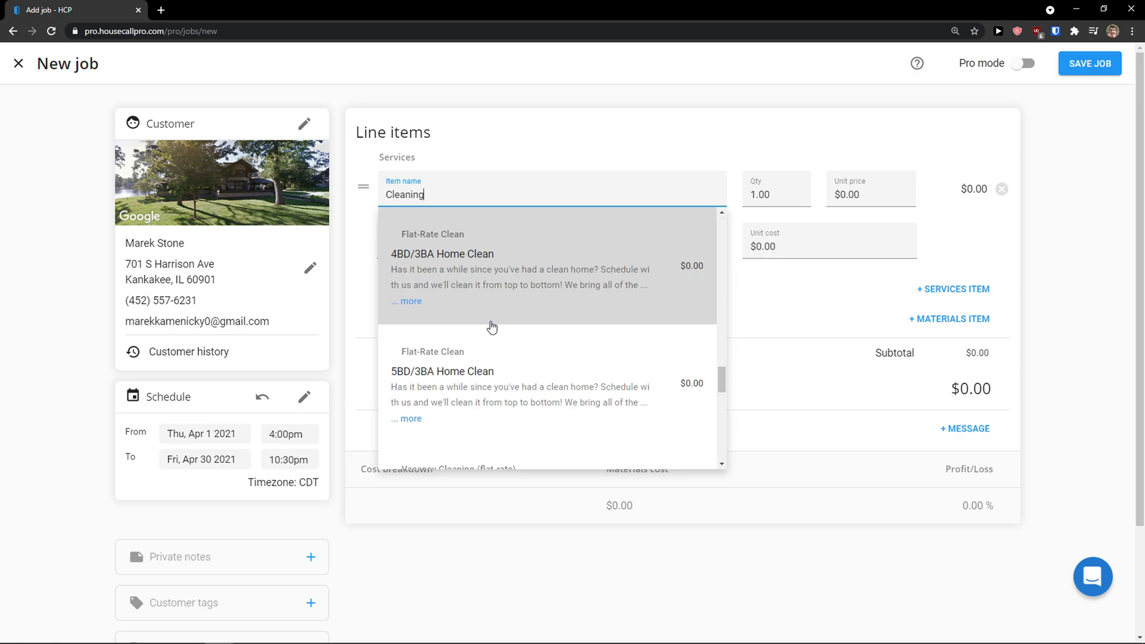
scroll(603, 350, "down", 2)
scroll(603, 351, "up", 3)
scroll(604, 351, "down", 5)
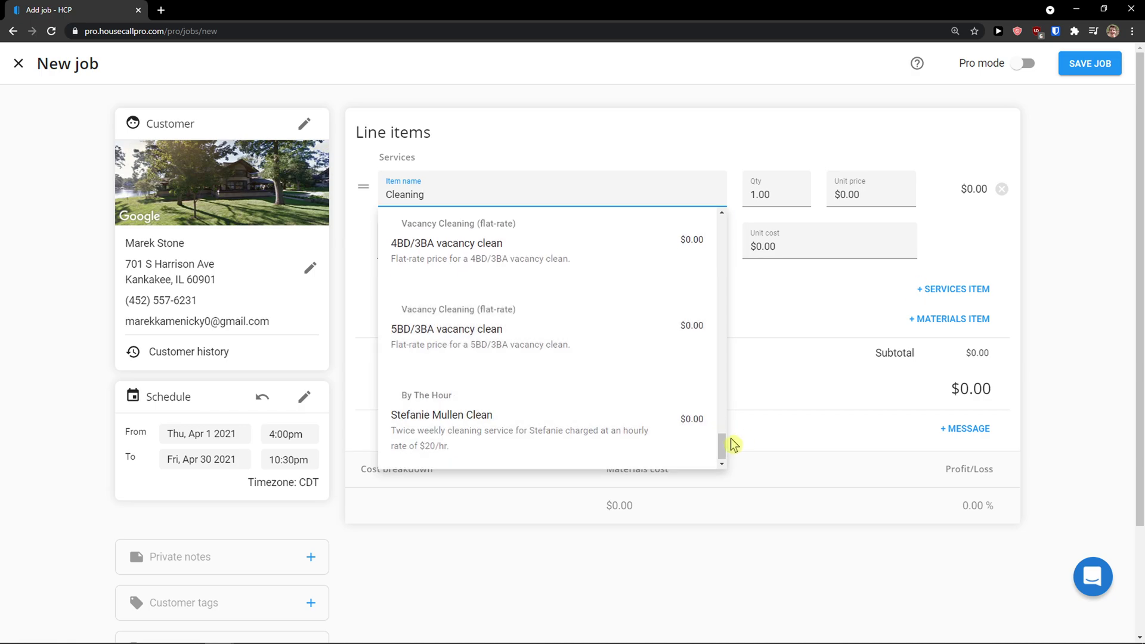
scroll(706, 262, "up", 15)
scroll(571, 296, "down", 10)
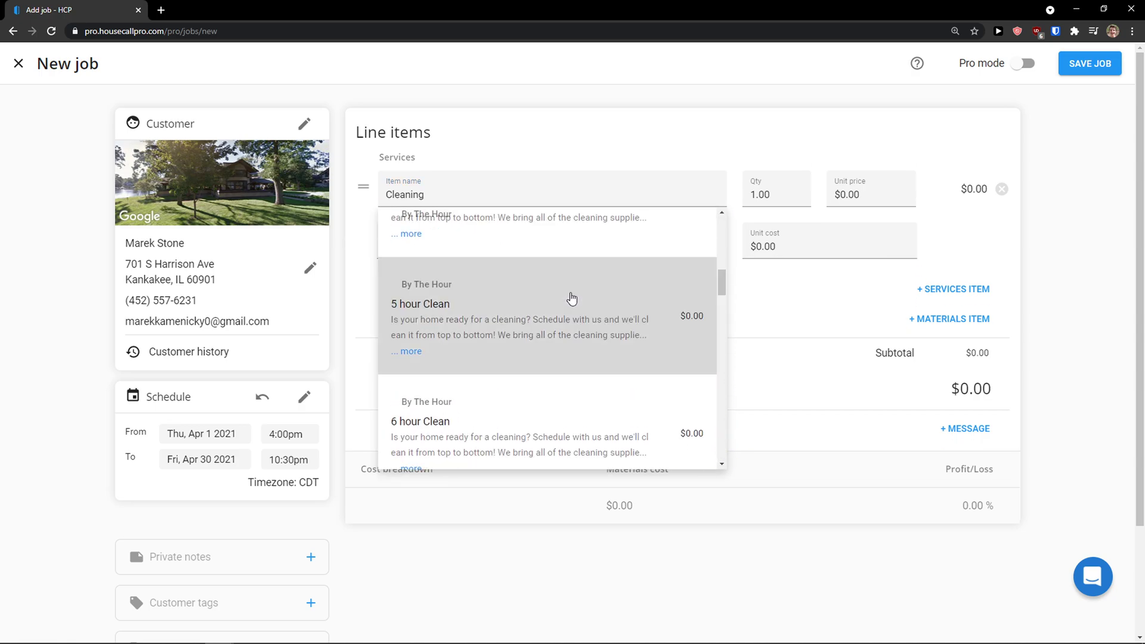
scroll(573, 298, "down", 3)
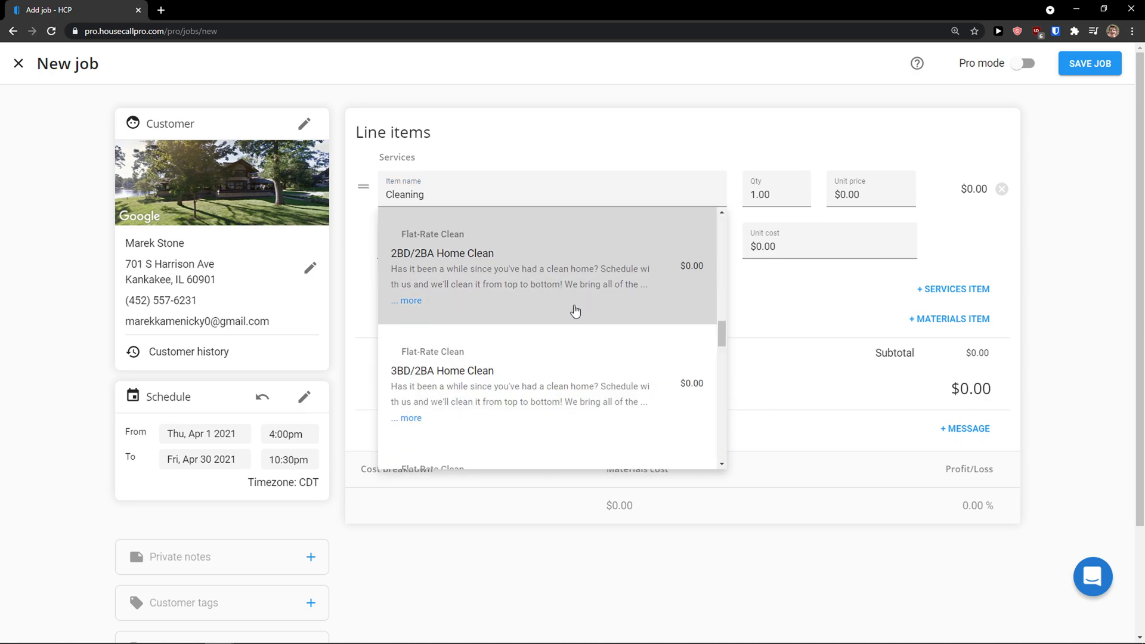
left_click(574, 310)
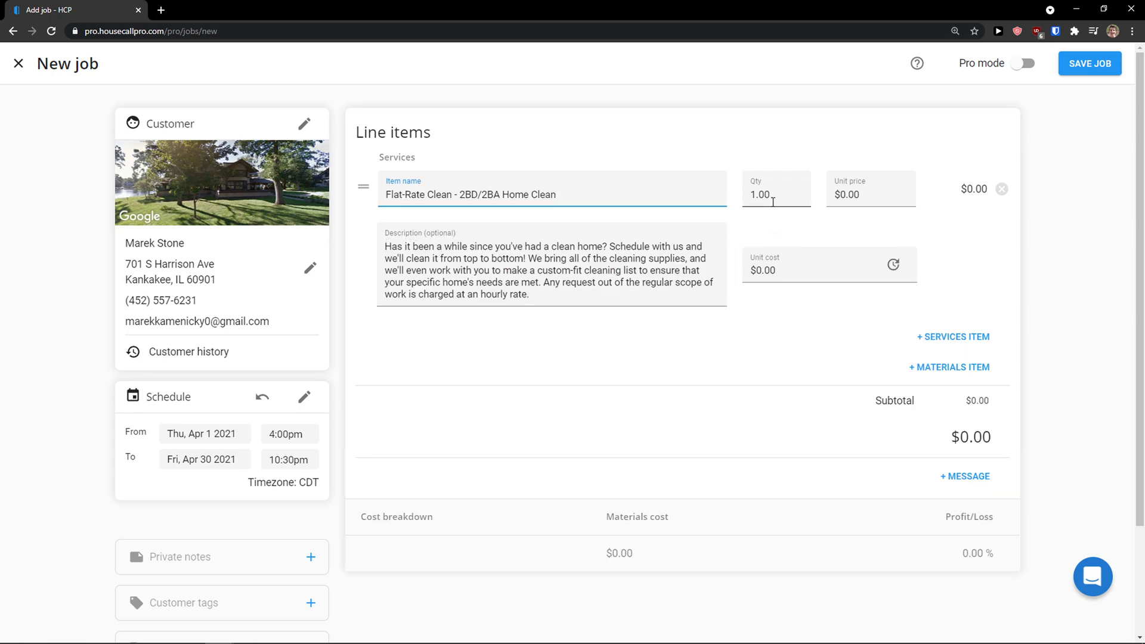
Step: Set the line item's unit price to $100.00
left_click(847, 194)
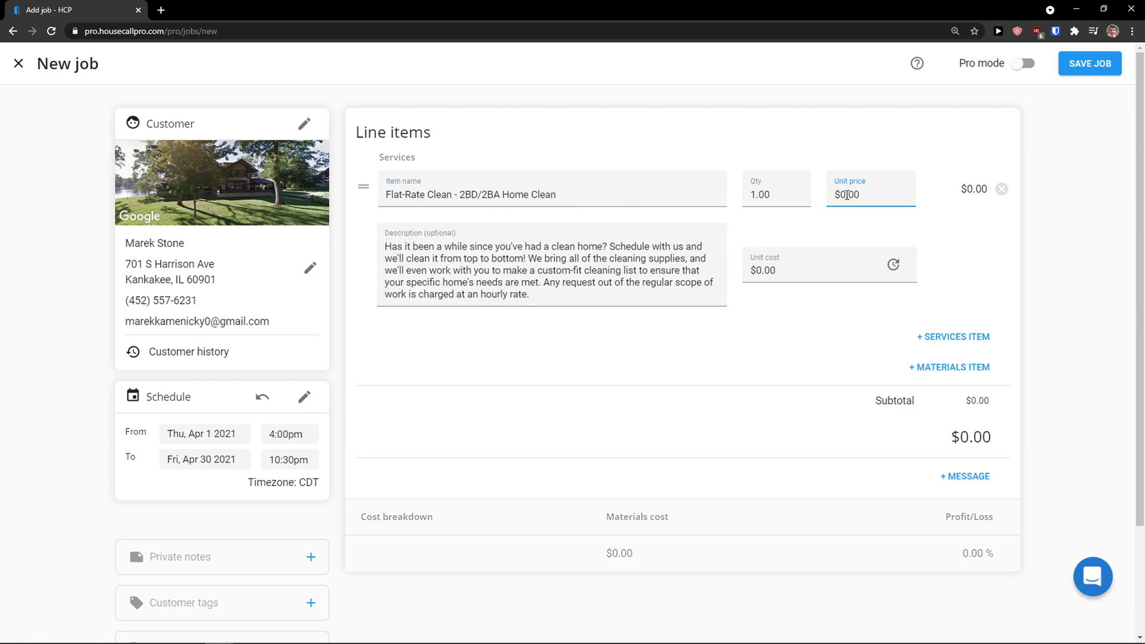
type("100")
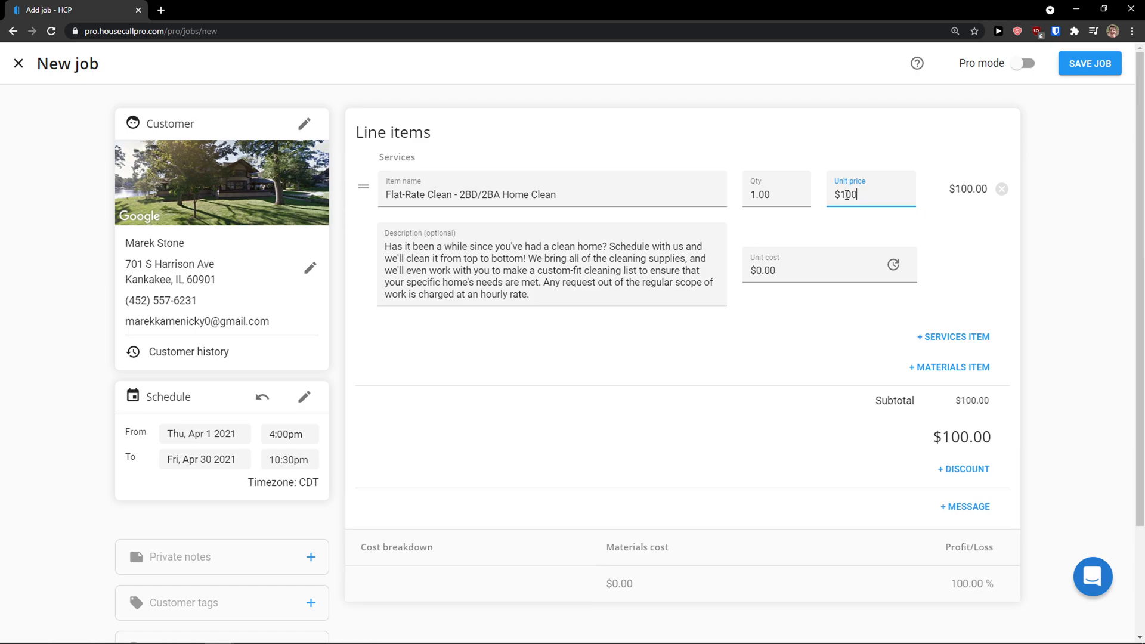
left_click(783, 307)
scroll(894, 372, "down", 2)
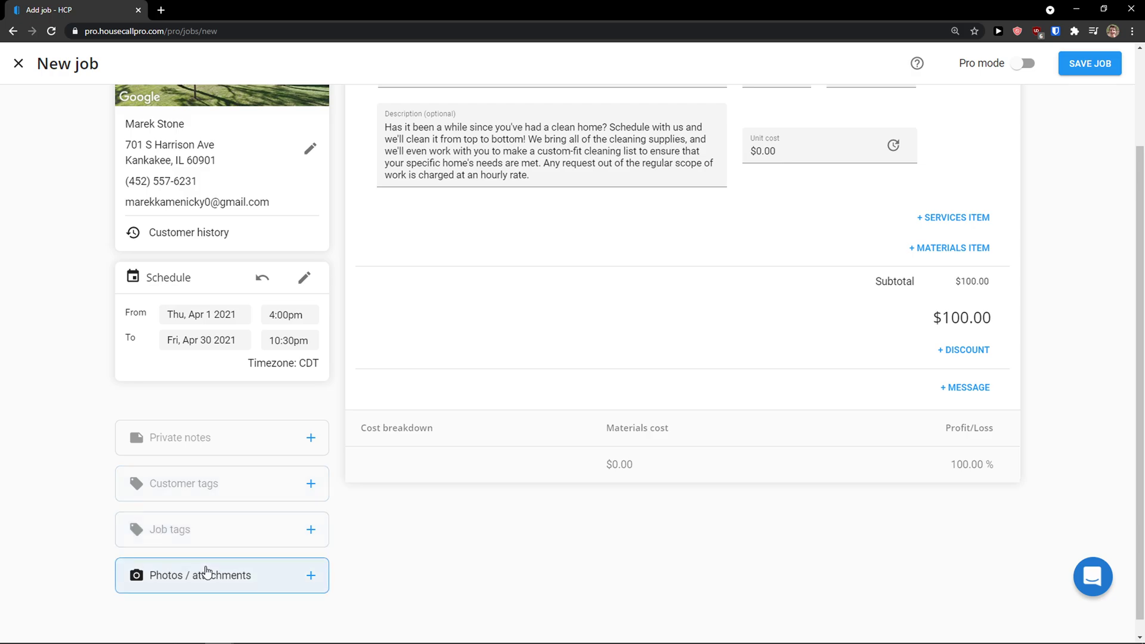
scroll(402, 497, "up", 2)
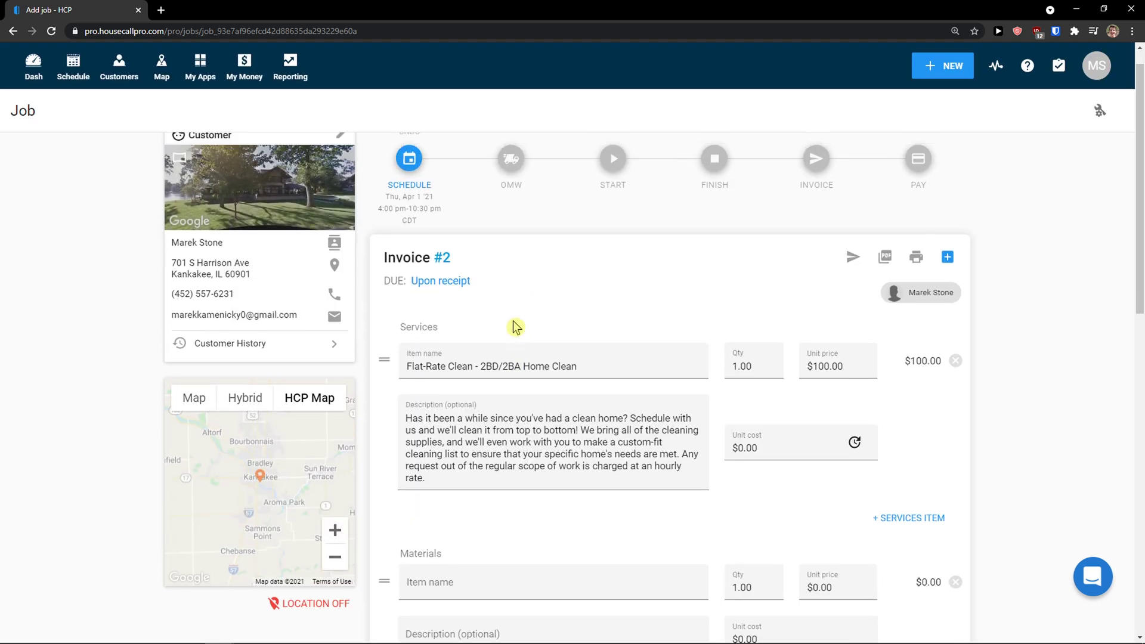
Step: Bring up the + NEW menu of creation choices
scroll(515, 327, "down", 2)
scroll(517, 325, "up", 2)
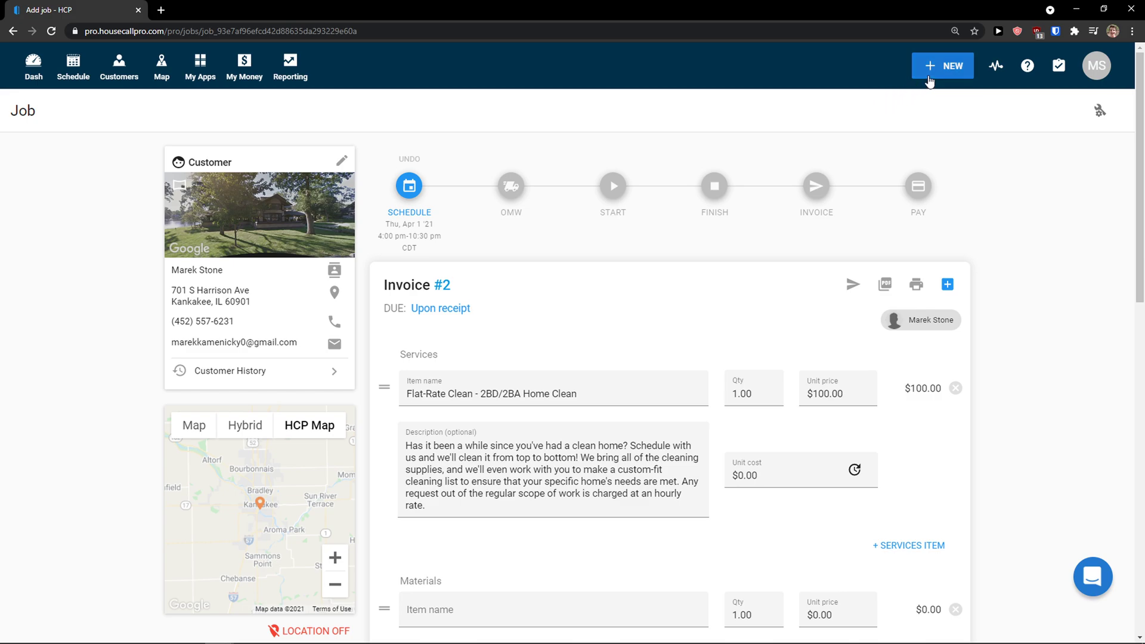
left_click(928, 79)
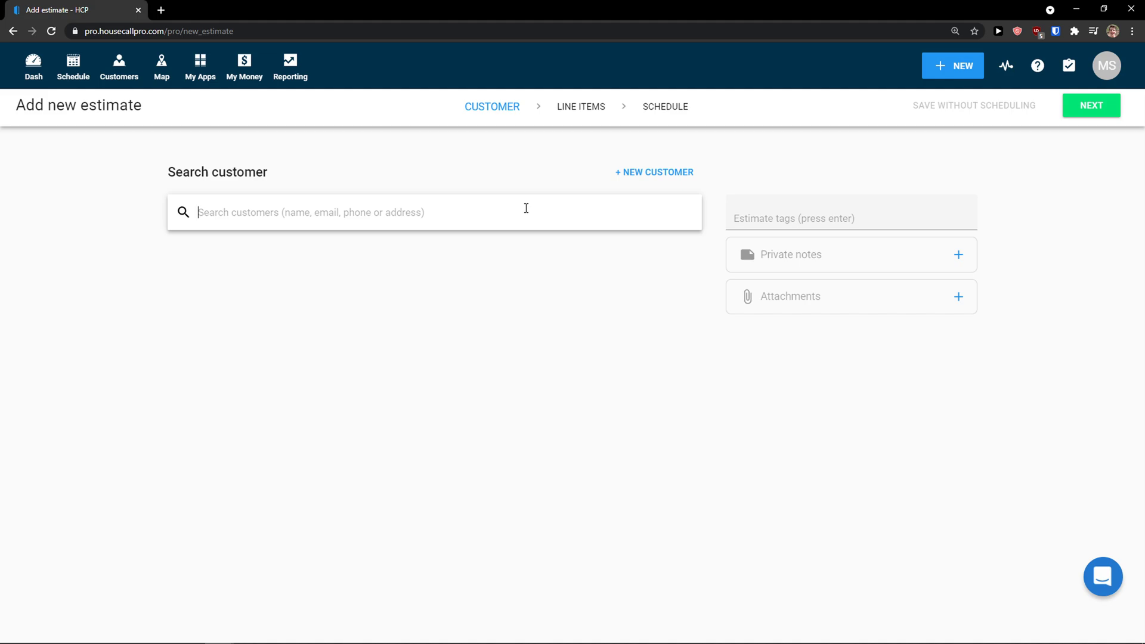
Step: Search 'maf', attach the existing customer to the estimate, and begin adding tags
type("m")
key("BackSpace")
type("ma")
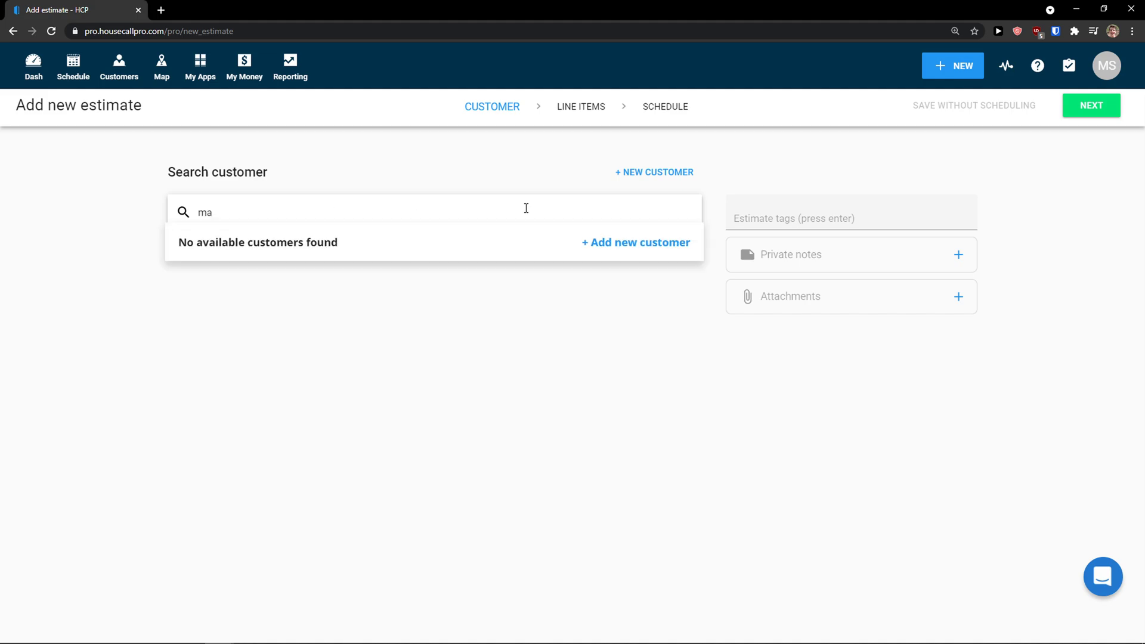
type("f")
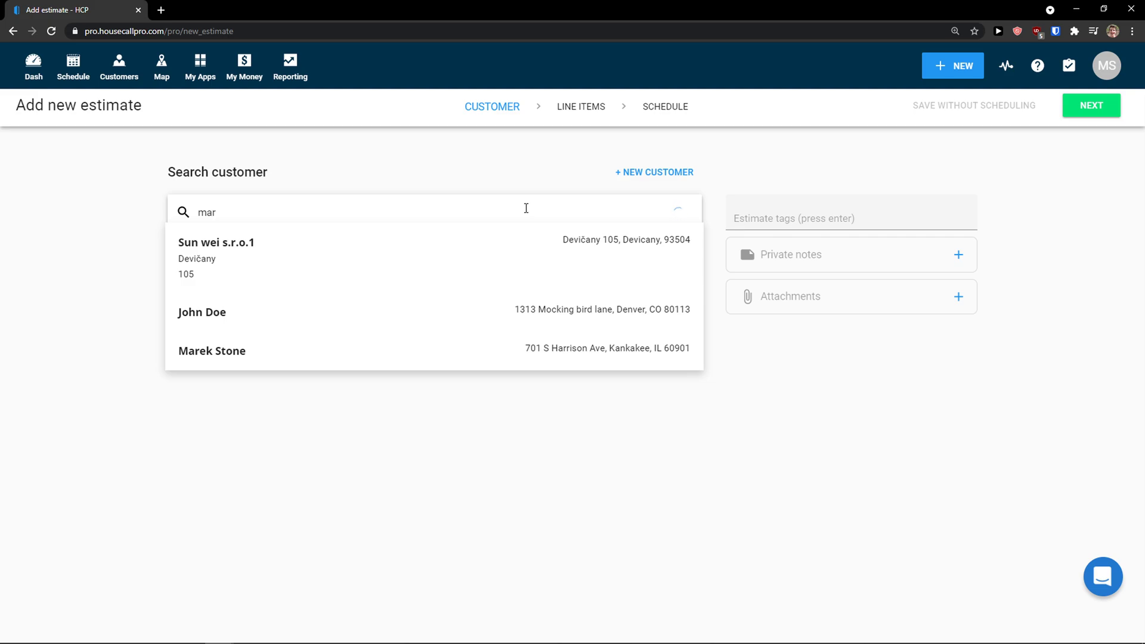
left_click(480, 341)
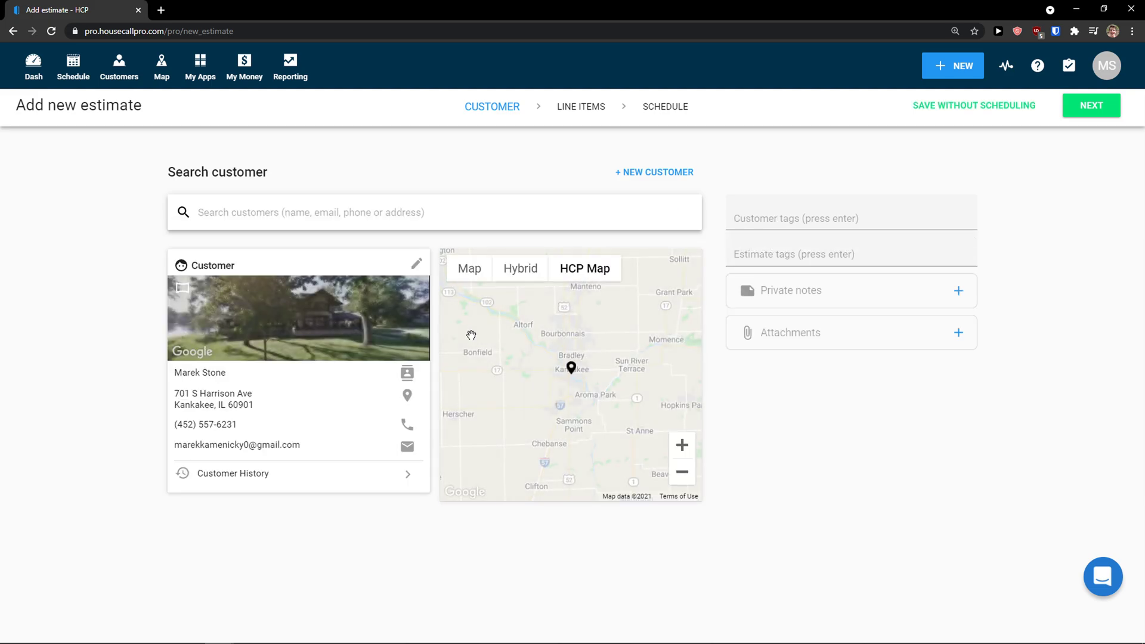
left_click(763, 220)
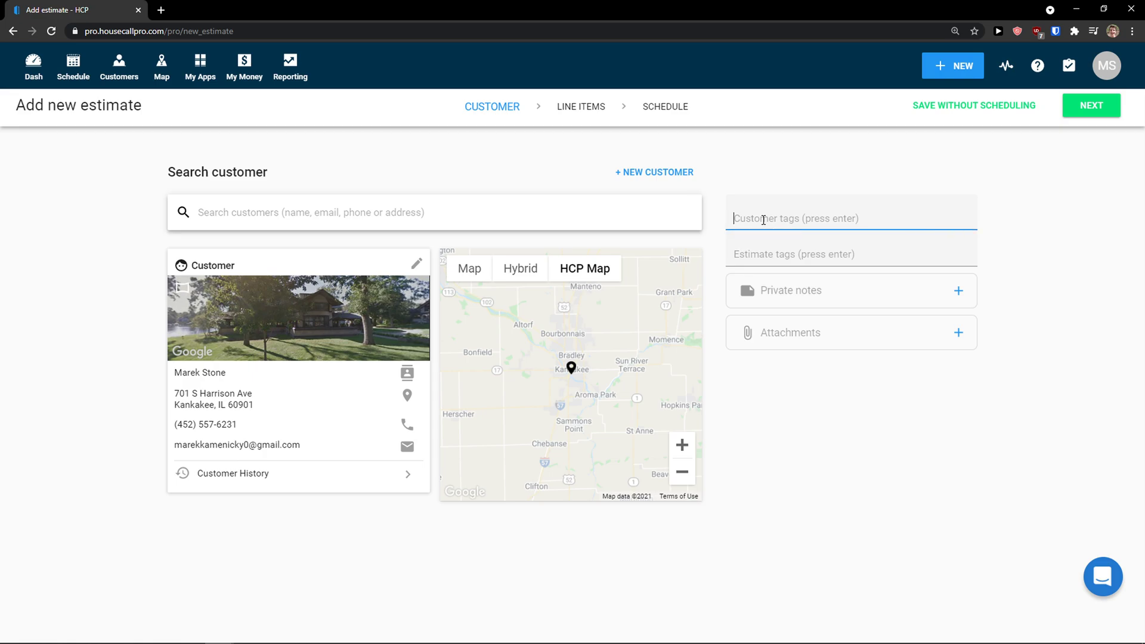
left_click(799, 256)
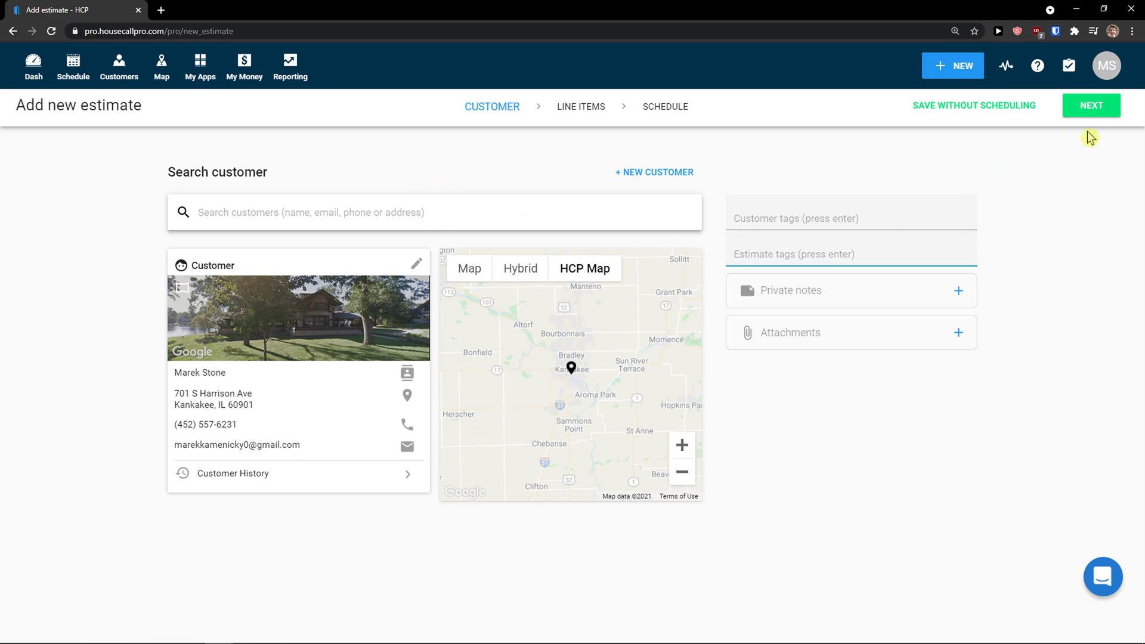
Step: Add the '3 hour Clean' service to the estimate at a unit price of $20
left_click(1091, 110)
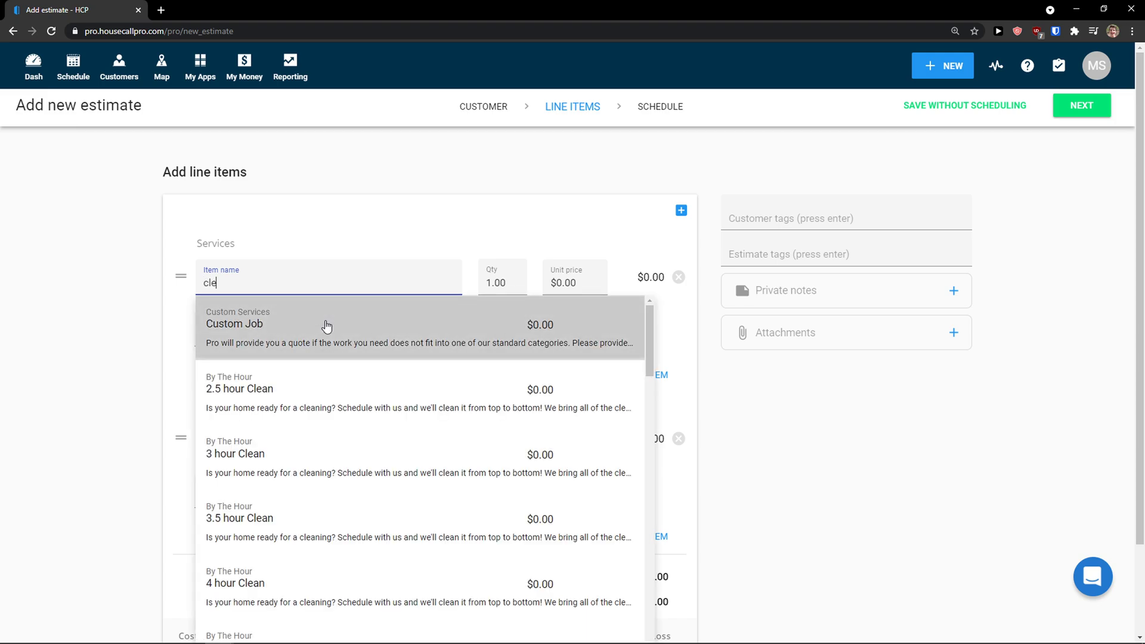
left_click(328, 385)
left_click(555, 283)
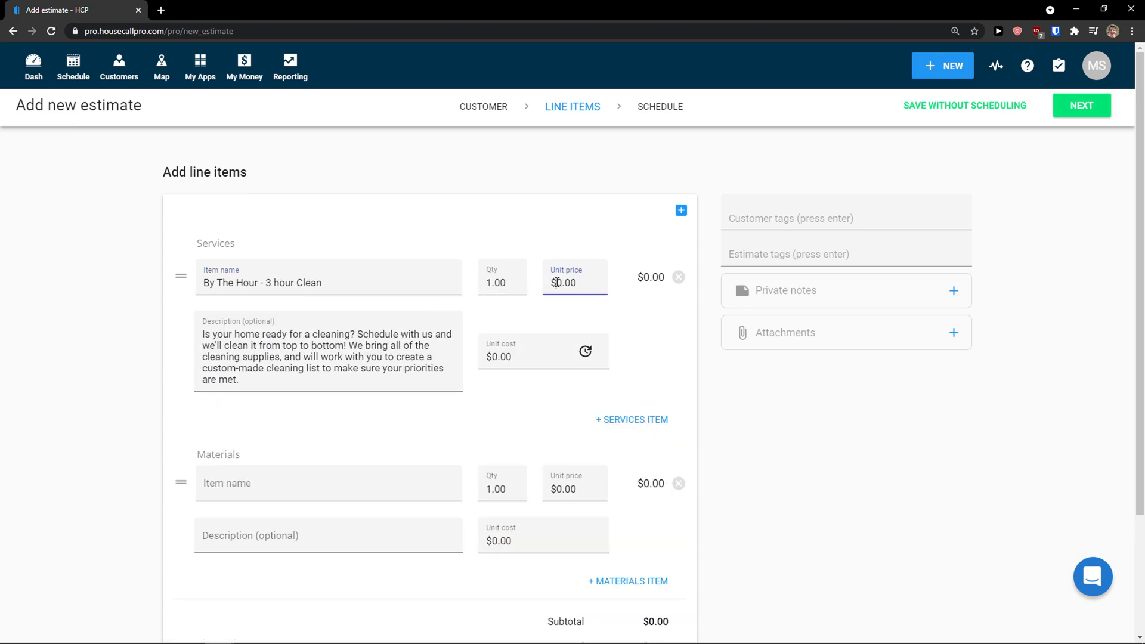
left_click(823, 455)
scroll(731, 467, "down", 1)
scroll(451, 453, "down", 1)
scroll(507, 439, "down", 1)
scroll(510, 462, "up", 3)
scroll(394, 346, "down", 1)
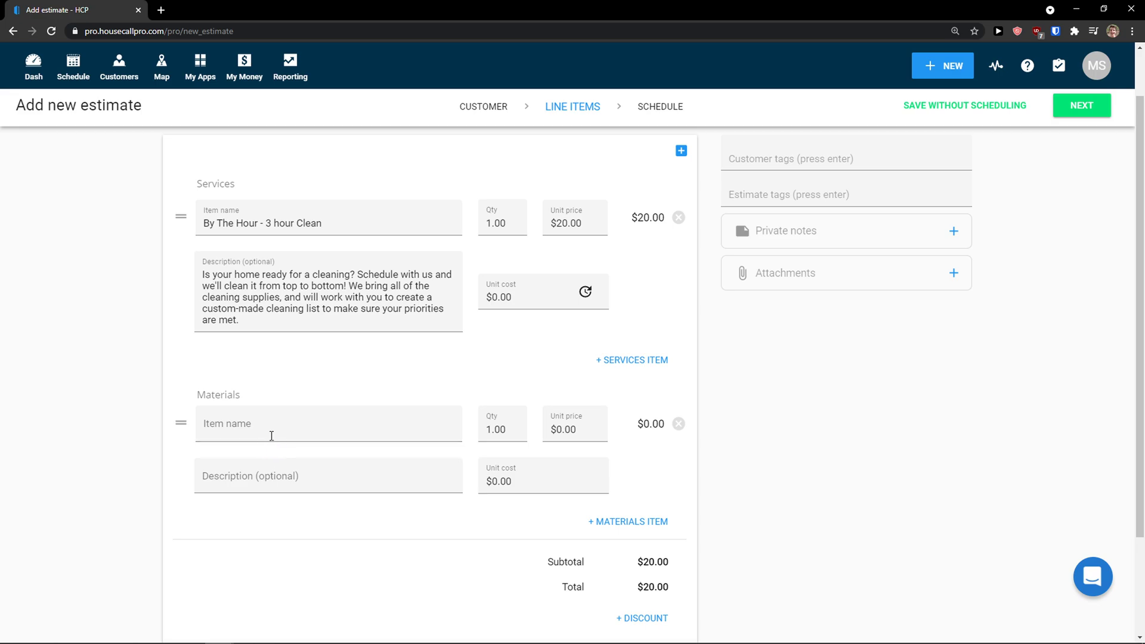
Step: Add a 'cleaning material' item at $10, bringing the estimate total to $30
left_click(275, 428)
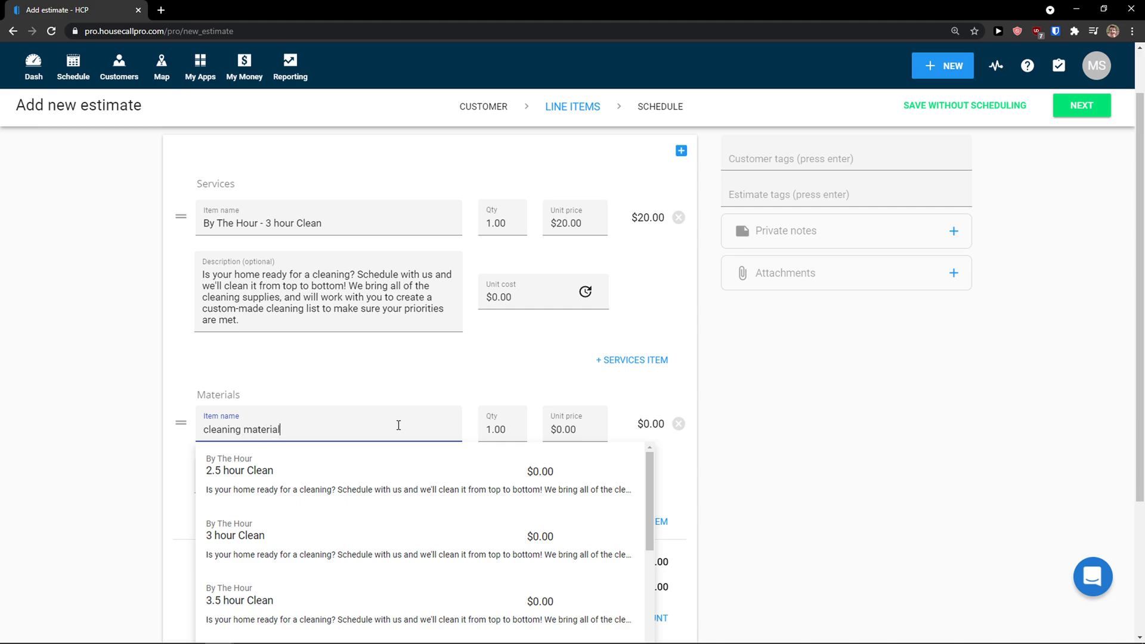
left_click(561, 435)
type("10")
left_click(740, 481)
scroll(481, 429, "down", 2)
scroll(405, 448, "down", 1)
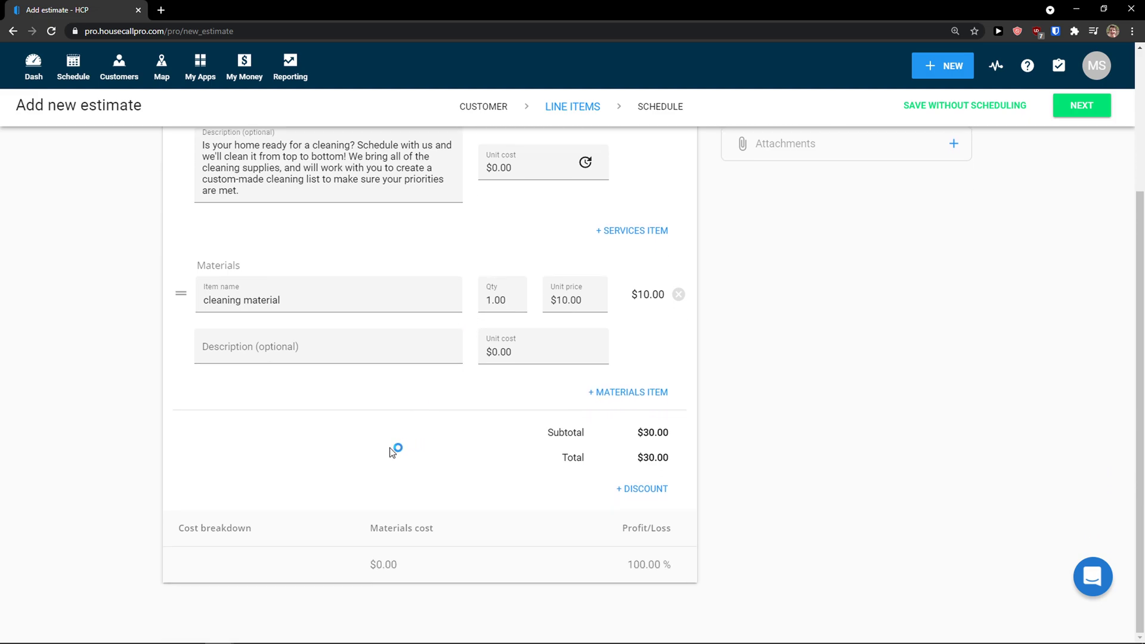
scroll(626, 495, "up", 2)
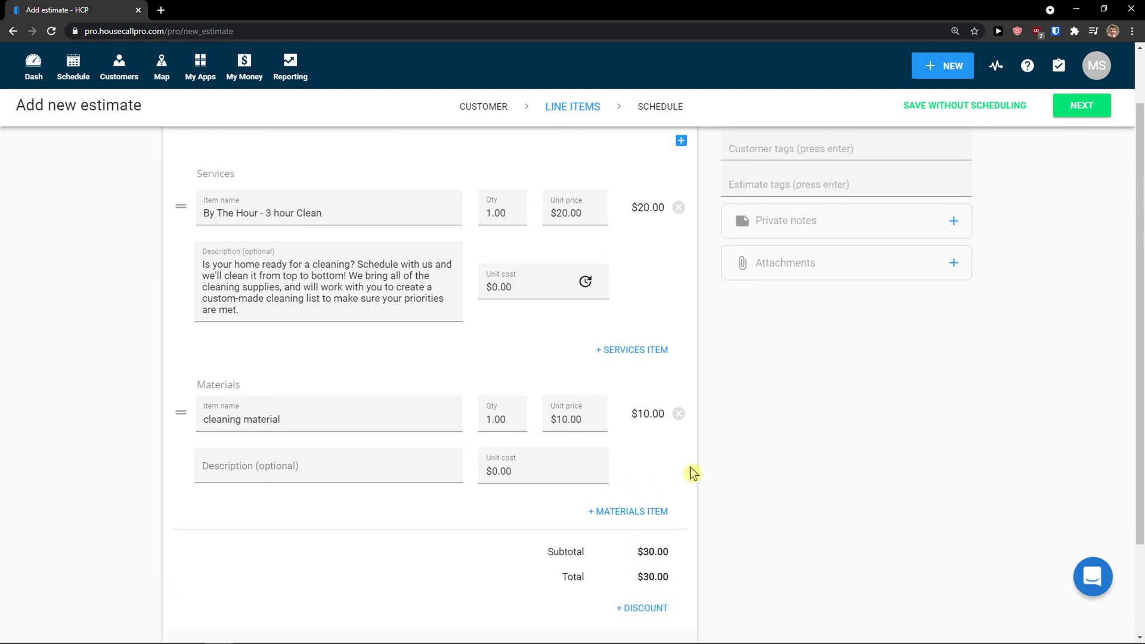
scroll(709, 465, "up", 1)
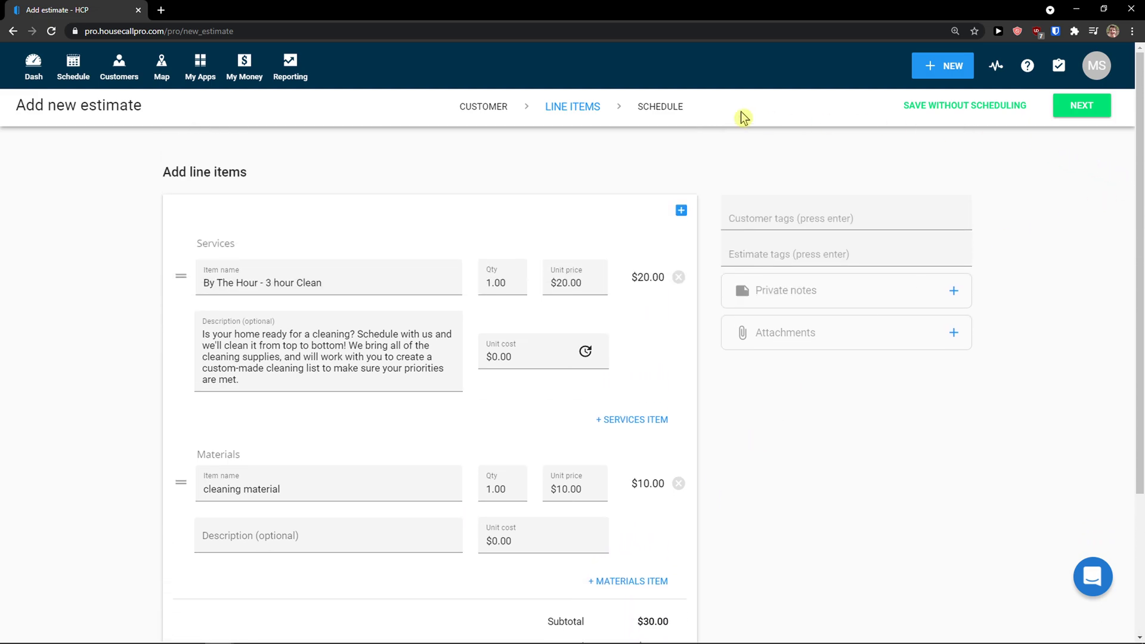
Step: Place the estimate on Wednesday 3/31 from 9:00 to 11:30 AM and save it
left_click(671, 109)
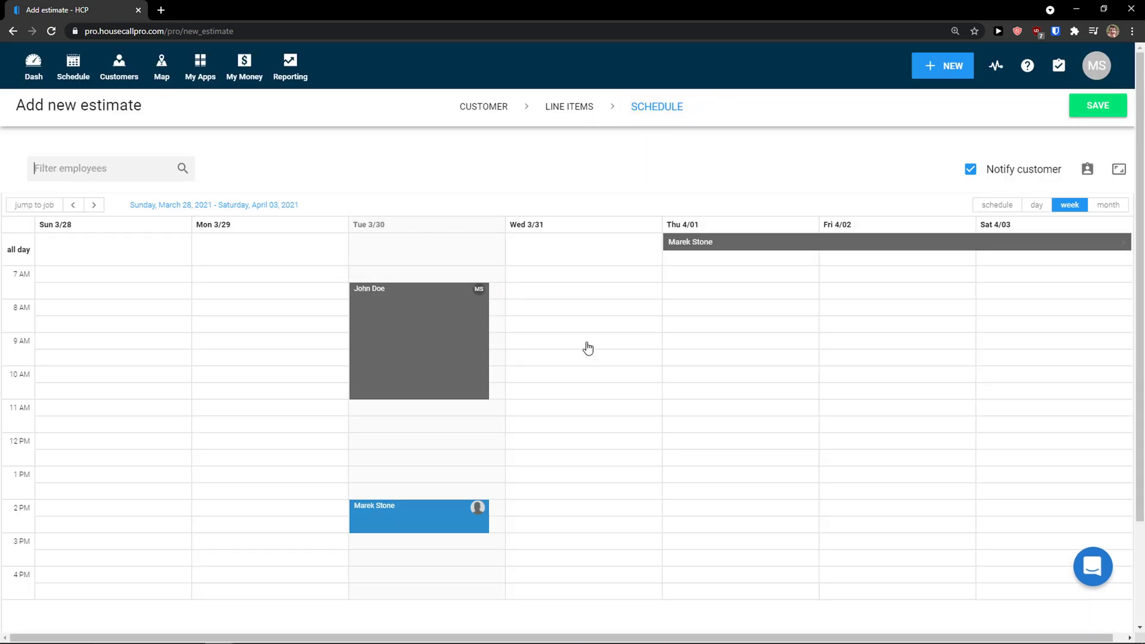
left_click(585, 313)
left_click_drag(584, 345, 579, 370)
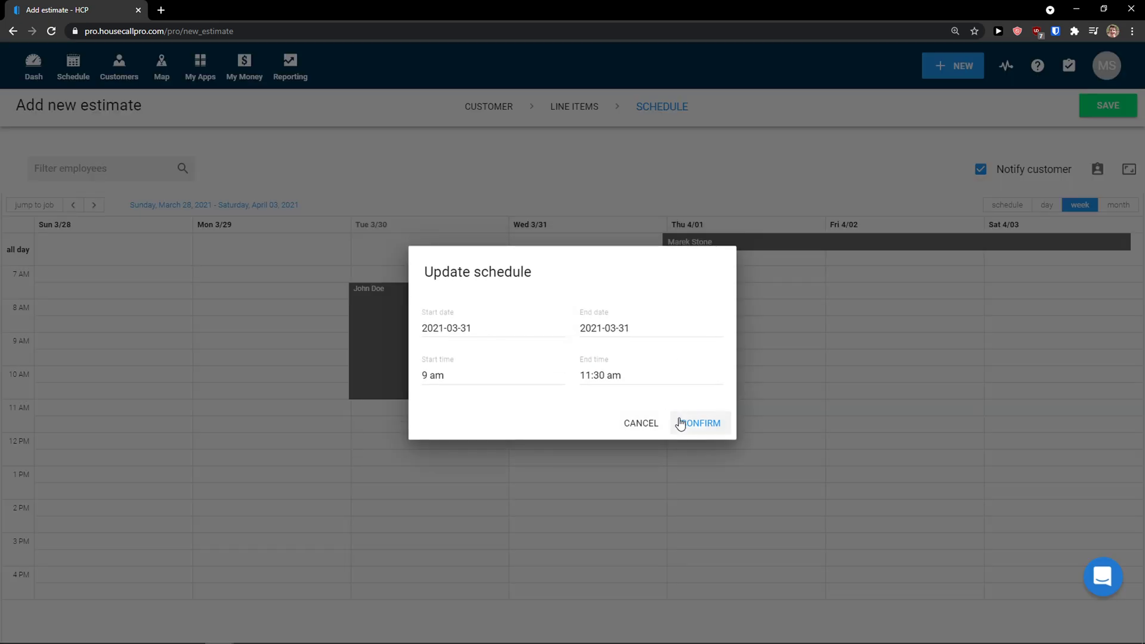
left_click(681, 423)
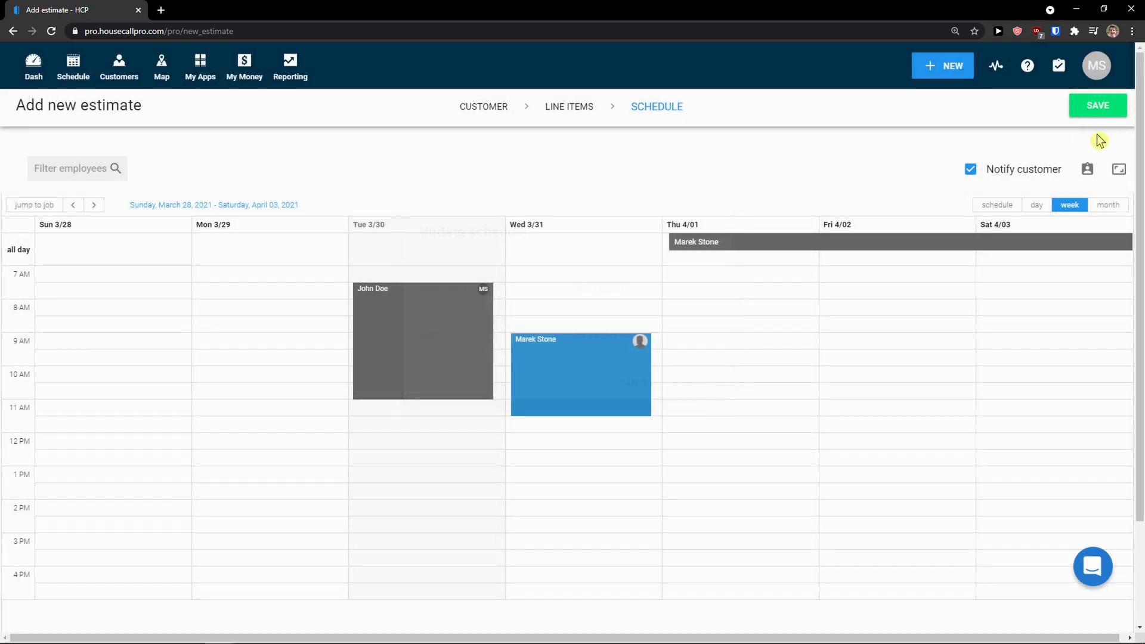
left_click(1106, 107)
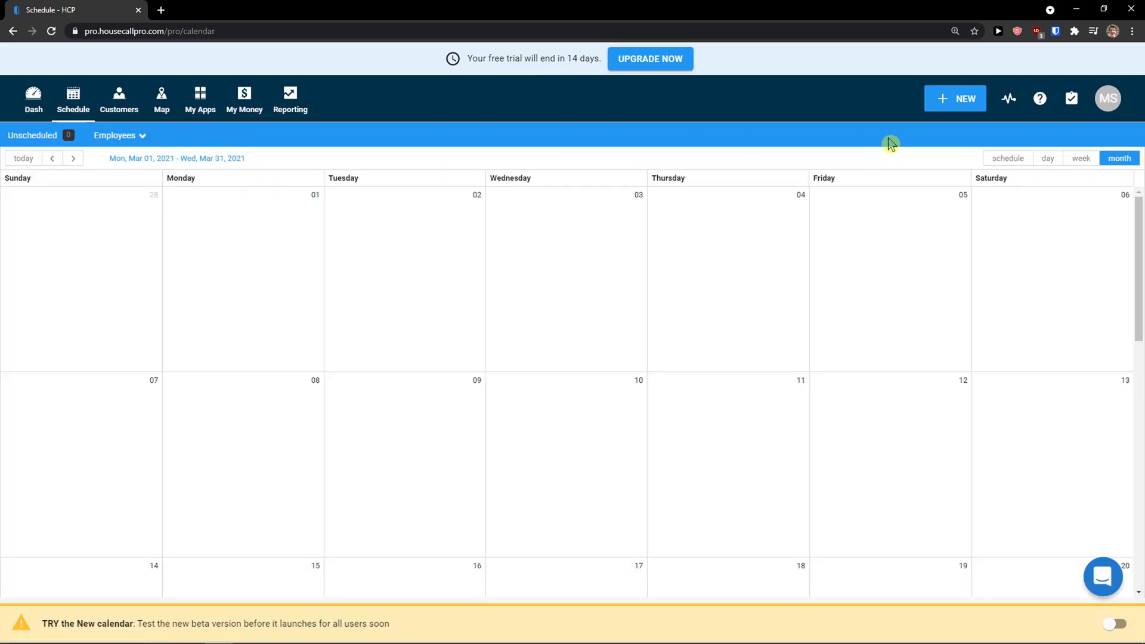
Step: Start a new event named 'Cleaning Even' at the Texas-Tulips address in Pilot Point
left_click(962, 105)
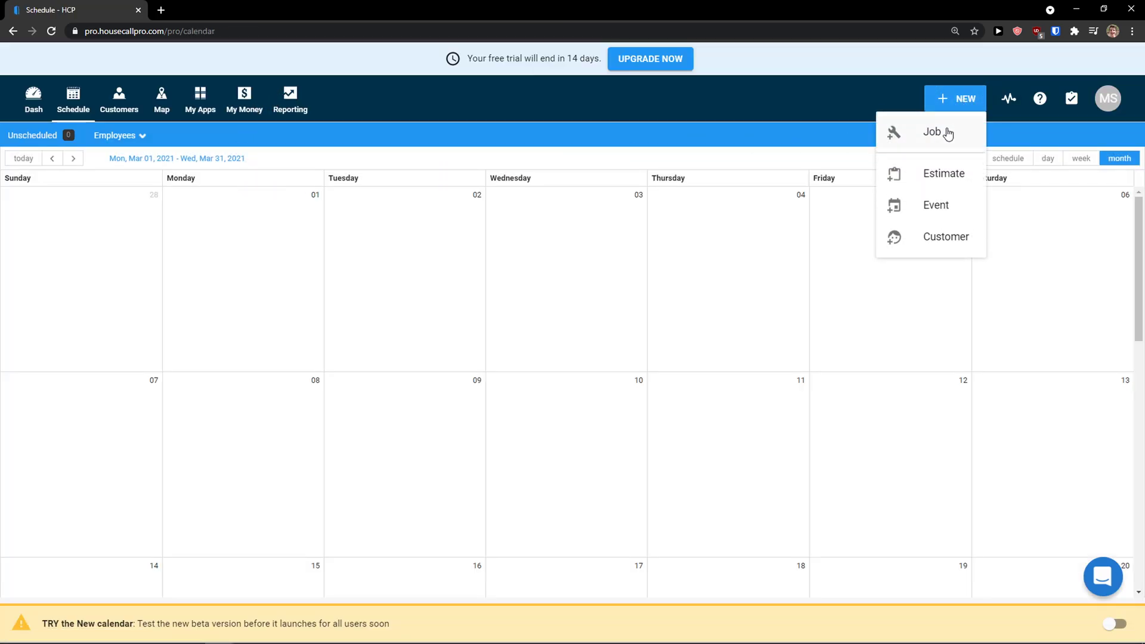
left_click(934, 212)
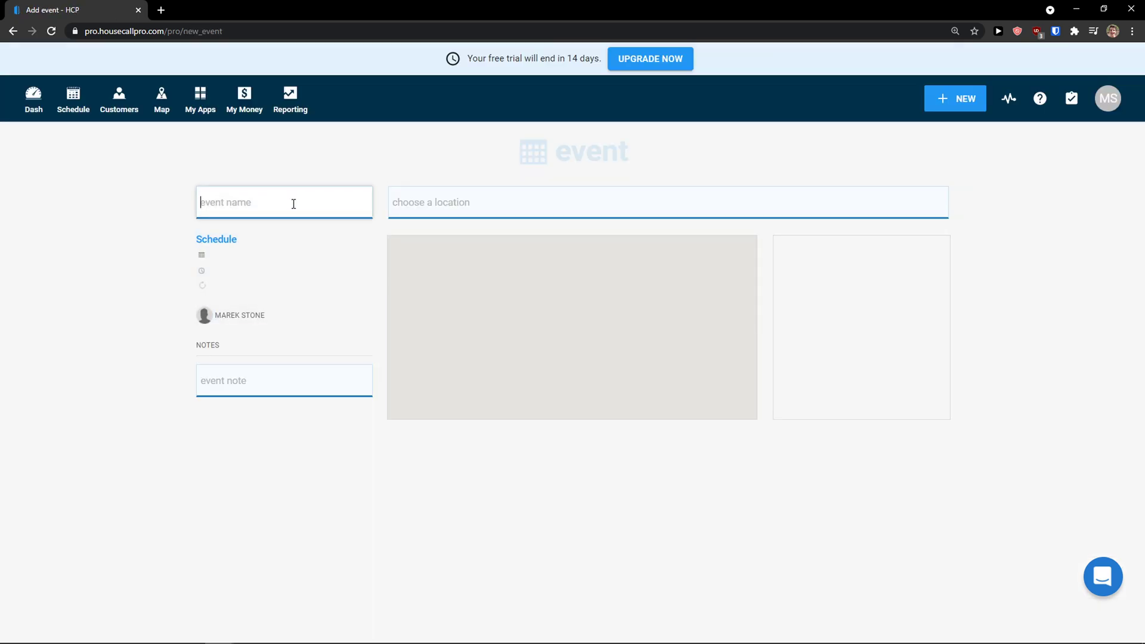
left_click(407, 202)
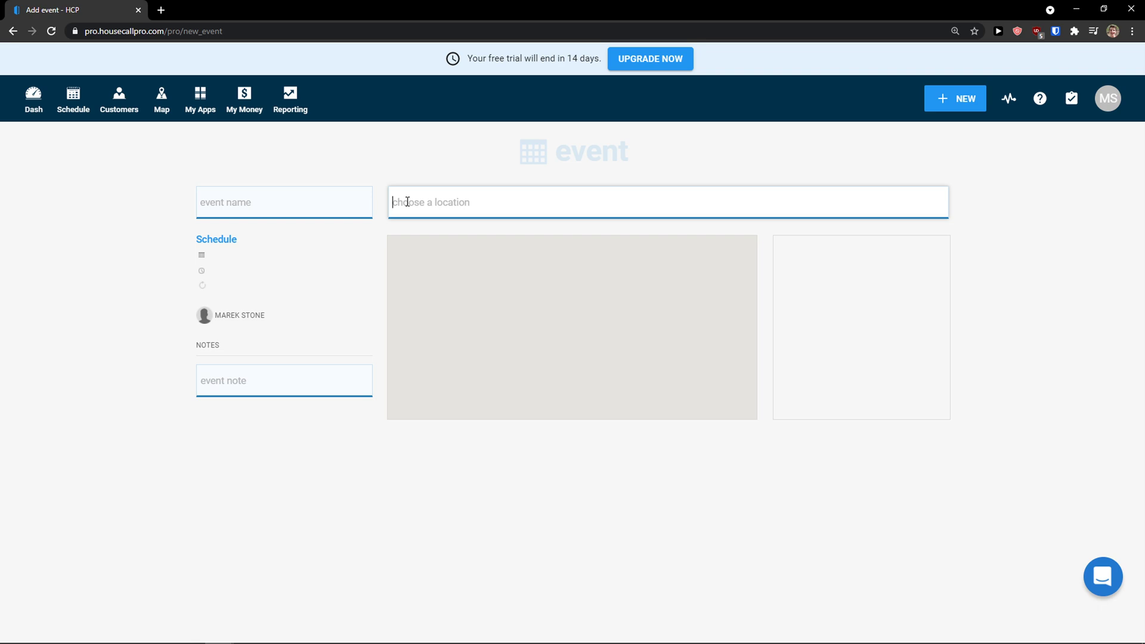
left_click(295, 371)
left_click(307, 209)
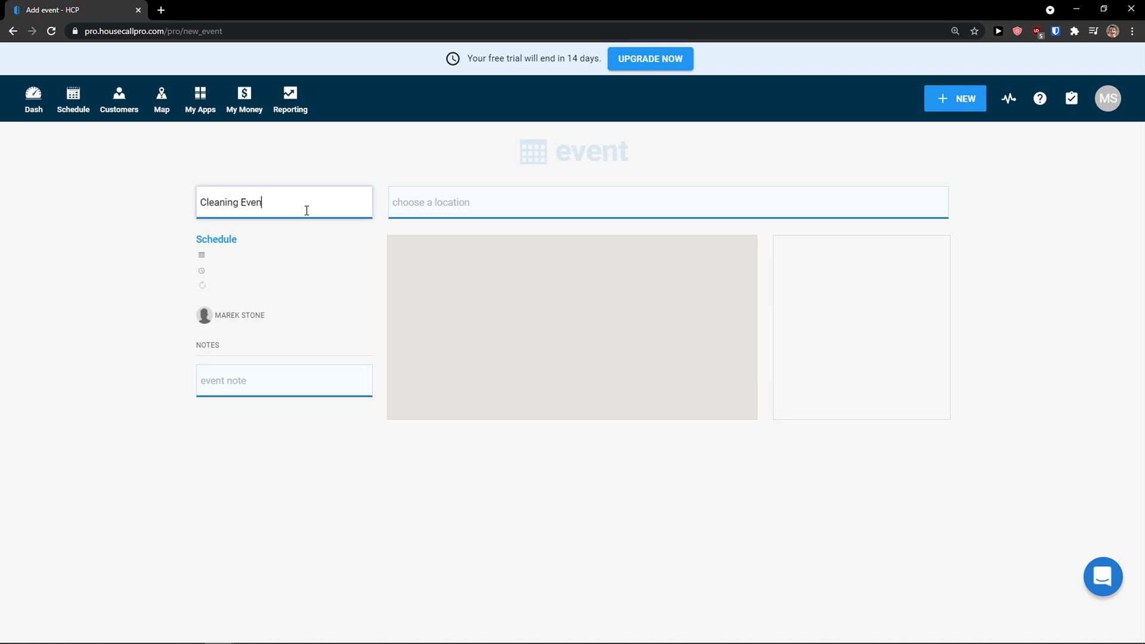
key("Tab")
key("Tab")
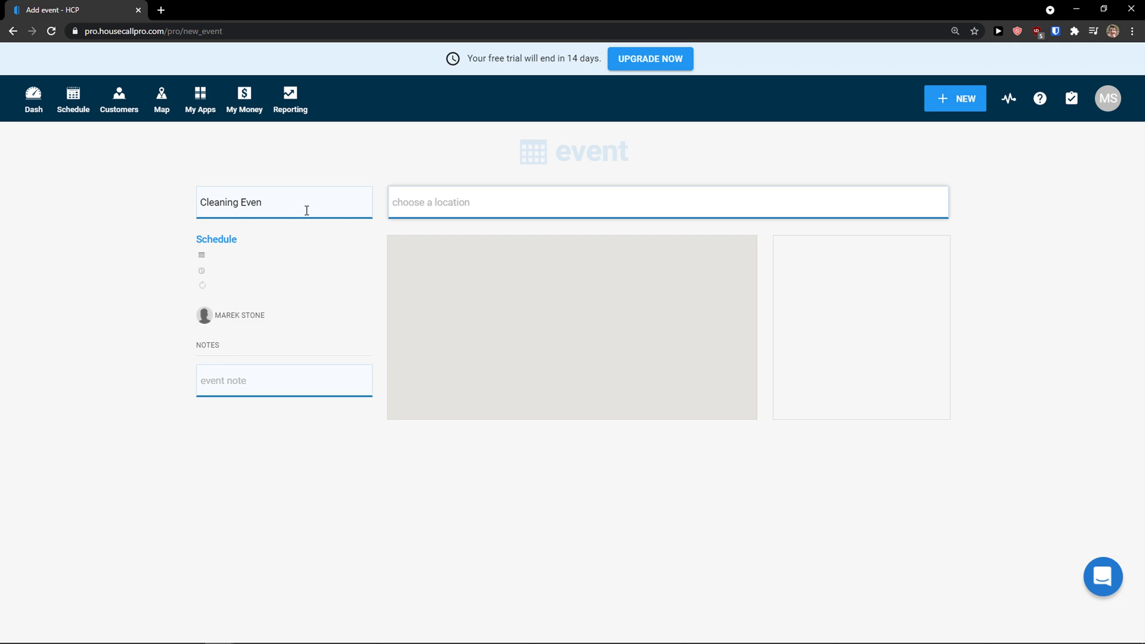
type("Tex")
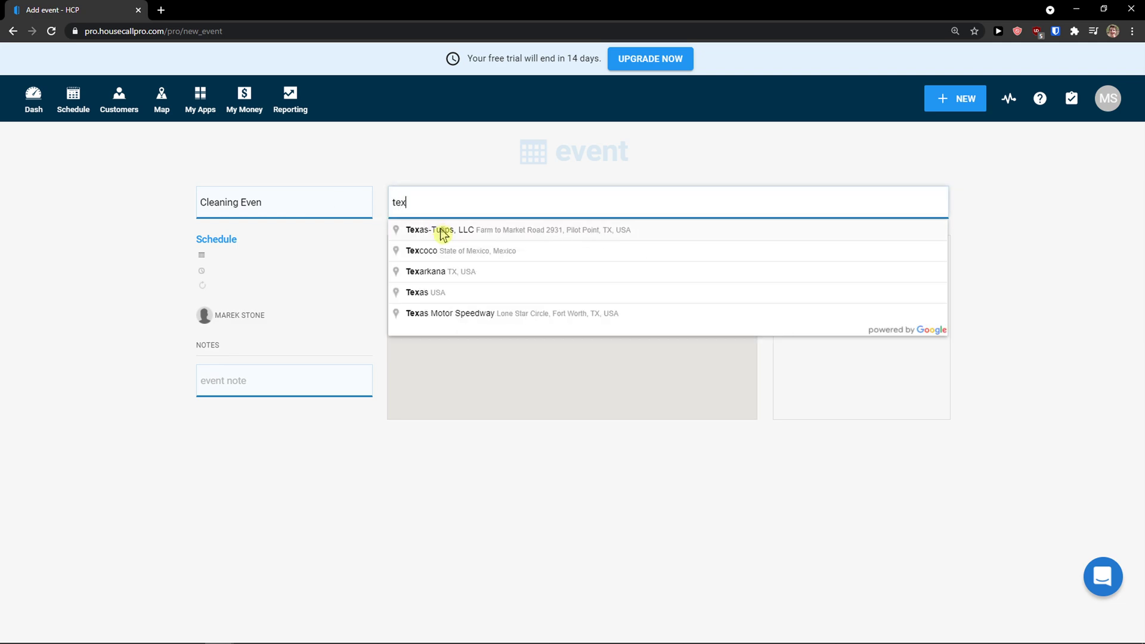
left_click(440, 234)
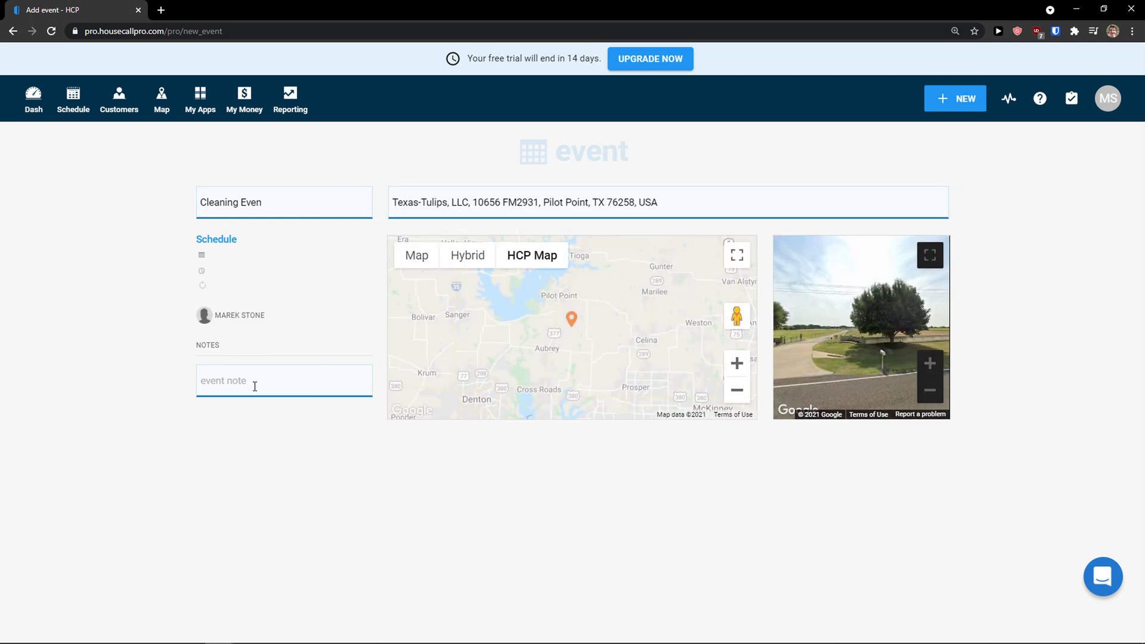
left_click_drag(858, 344, 874, 323)
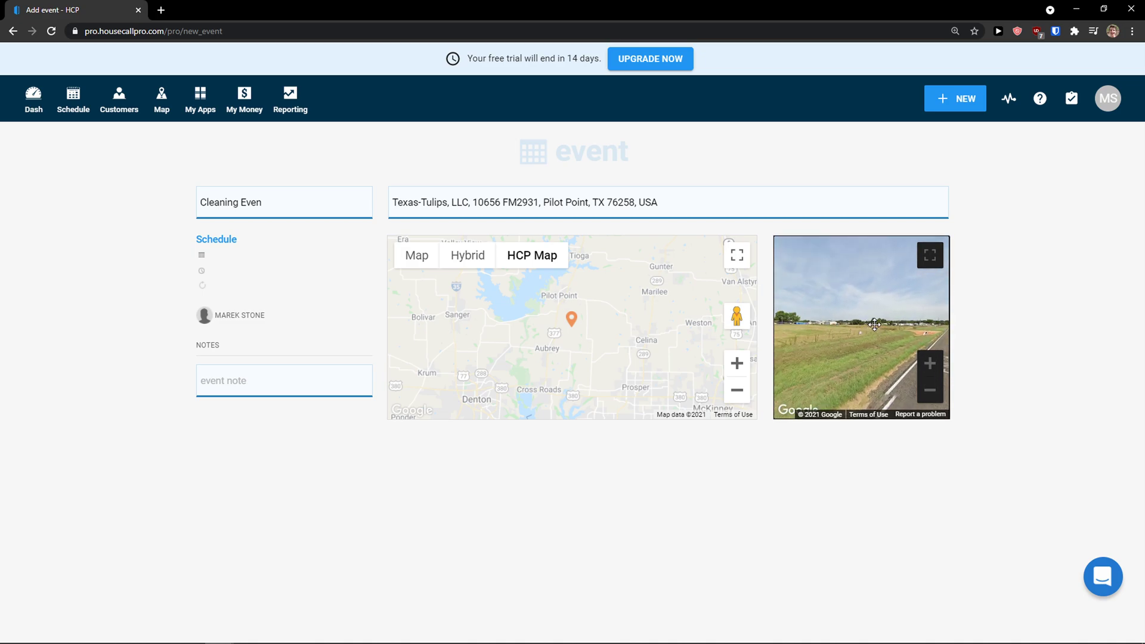
Step: Schedule the event for Tuesday 3/30 from 2 to 4 PM and save it
left_click(318, 371)
left_click(245, 440)
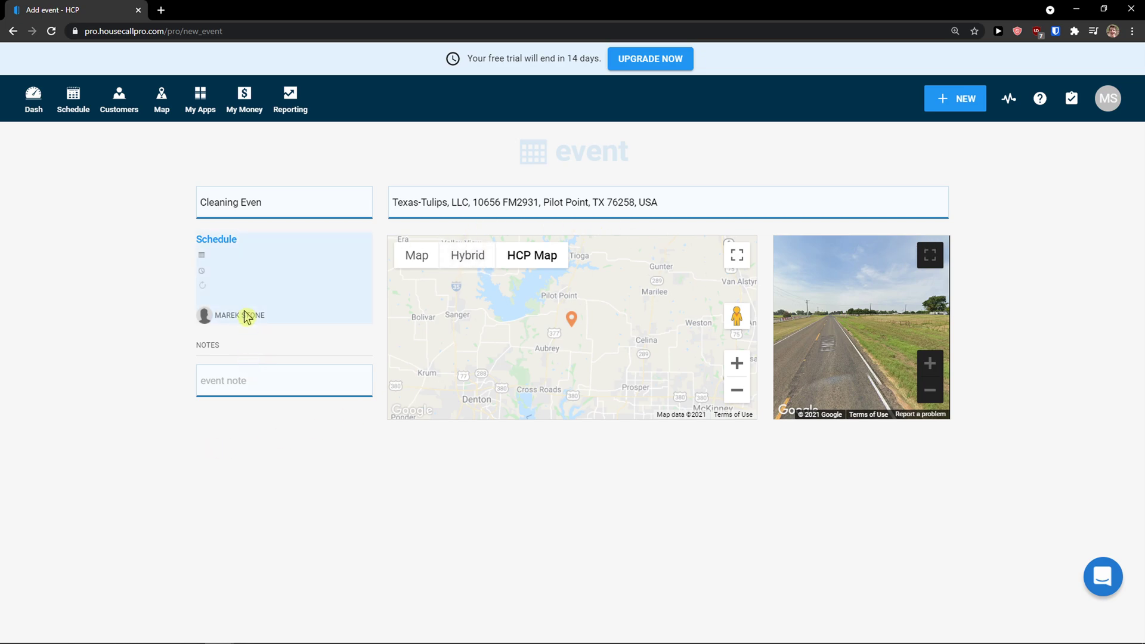
left_click(238, 282)
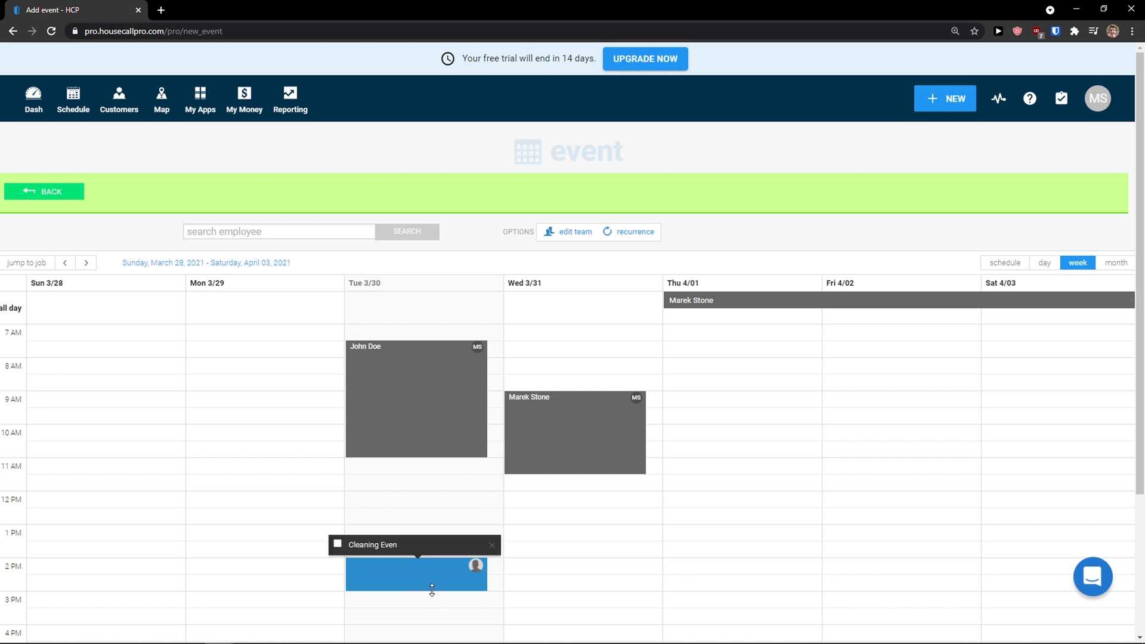
left_click_drag(431, 589, 434, 623)
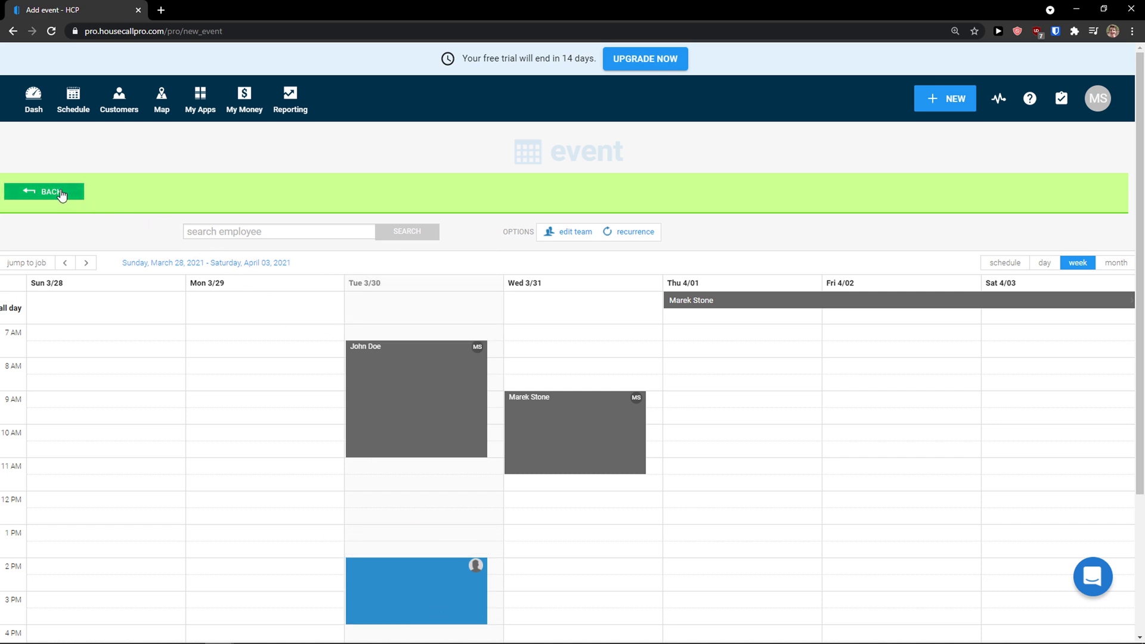
left_click(62, 194)
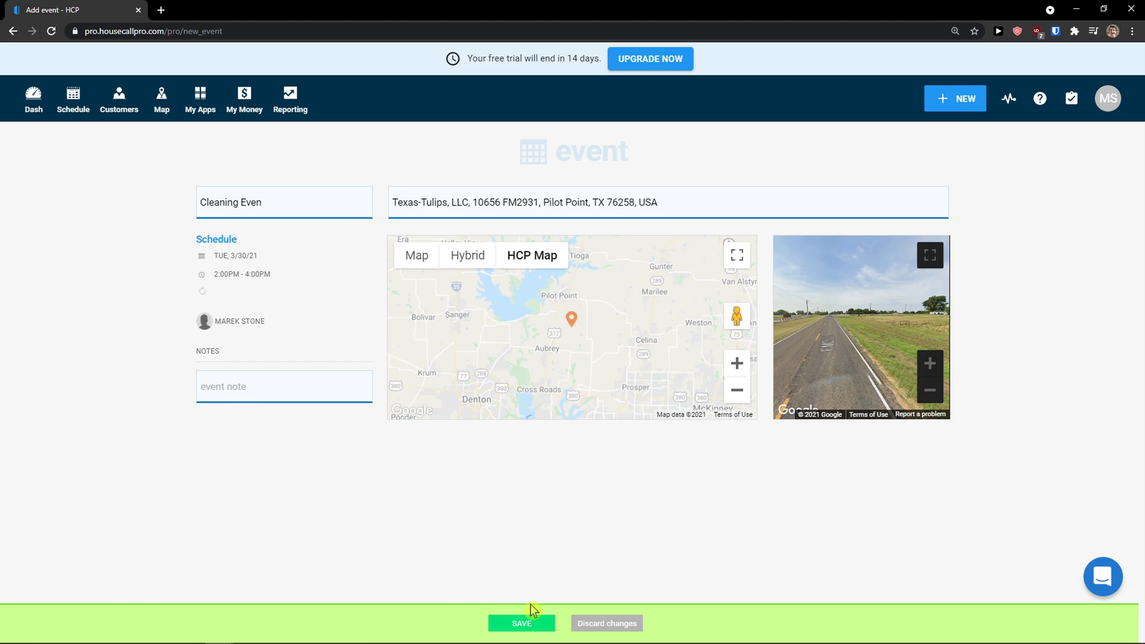
left_click(533, 619)
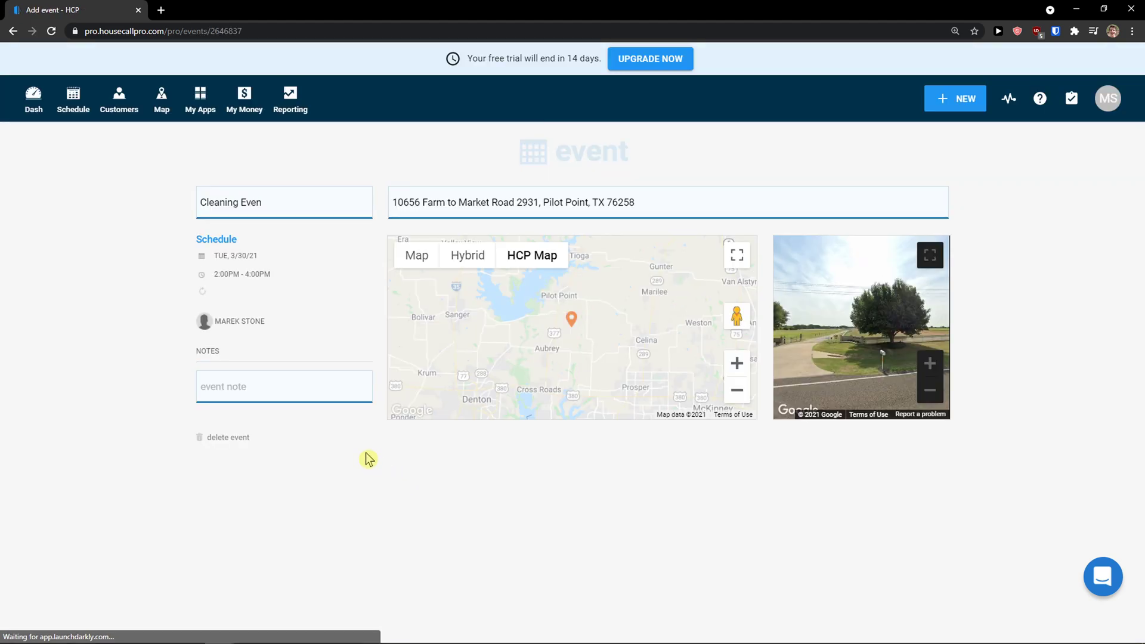
Step: Show the schedule's month calendar for April 2021
left_click(86, 100)
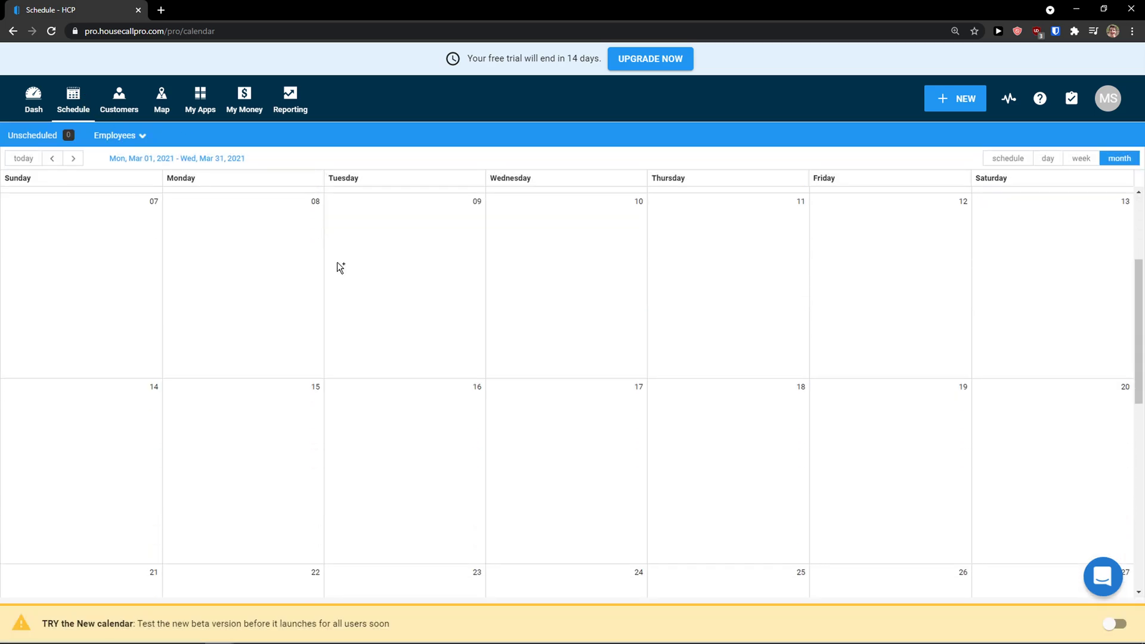
left_click(53, 158)
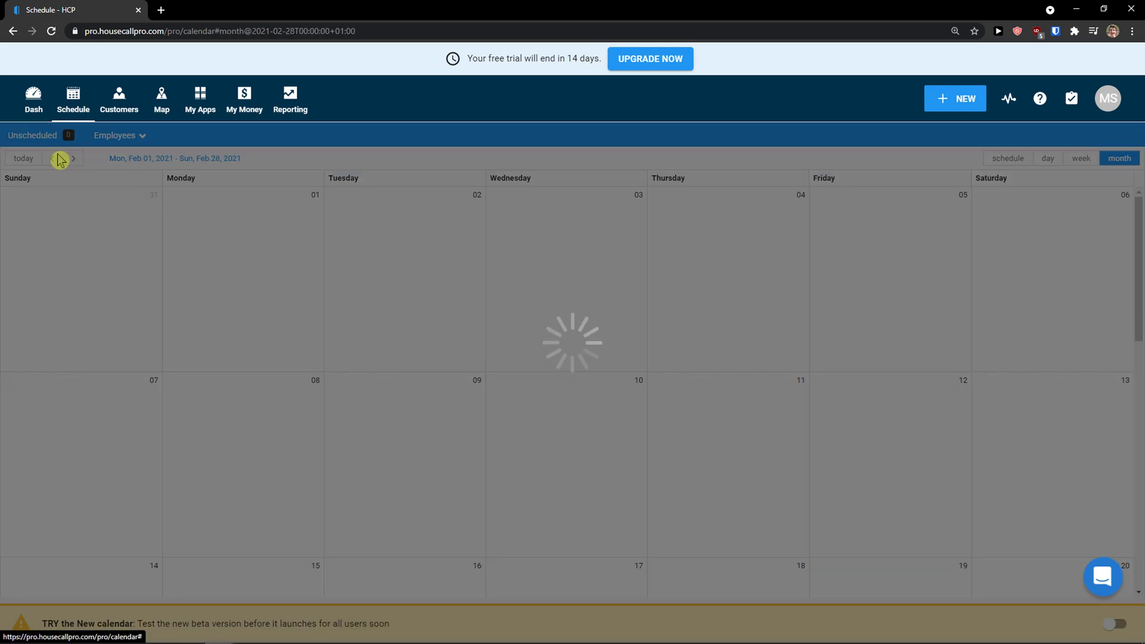
left_click(73, 158)
left_click(74, 159)
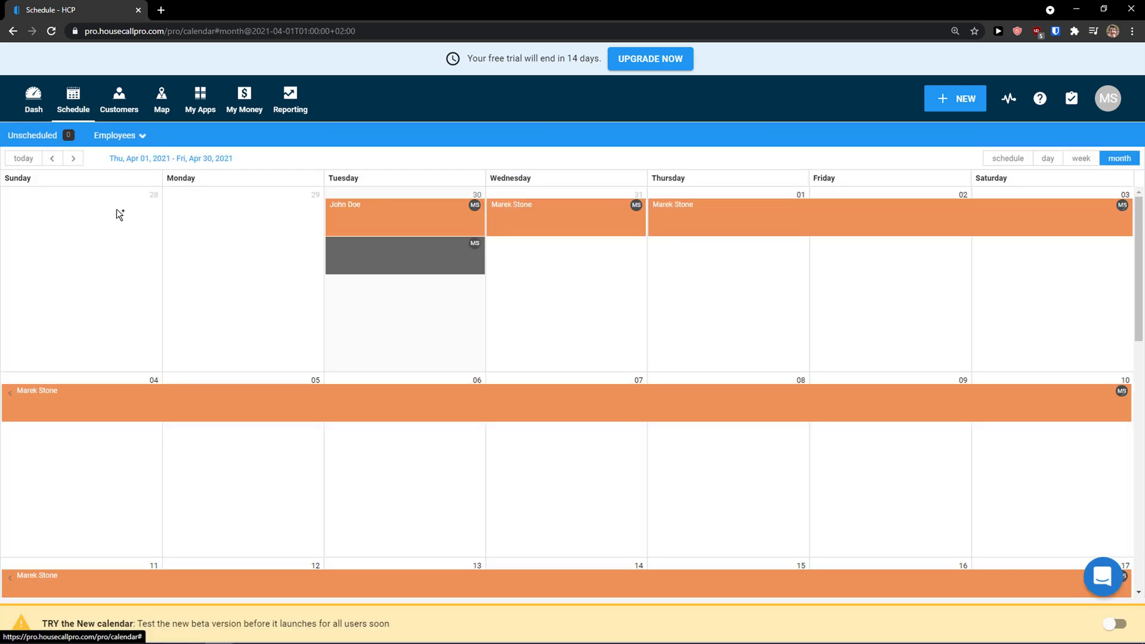
scroll(120, 217, "down", 8)
scroll(167, 239, "up", 5)
scroll(172, 251, "up", 4)
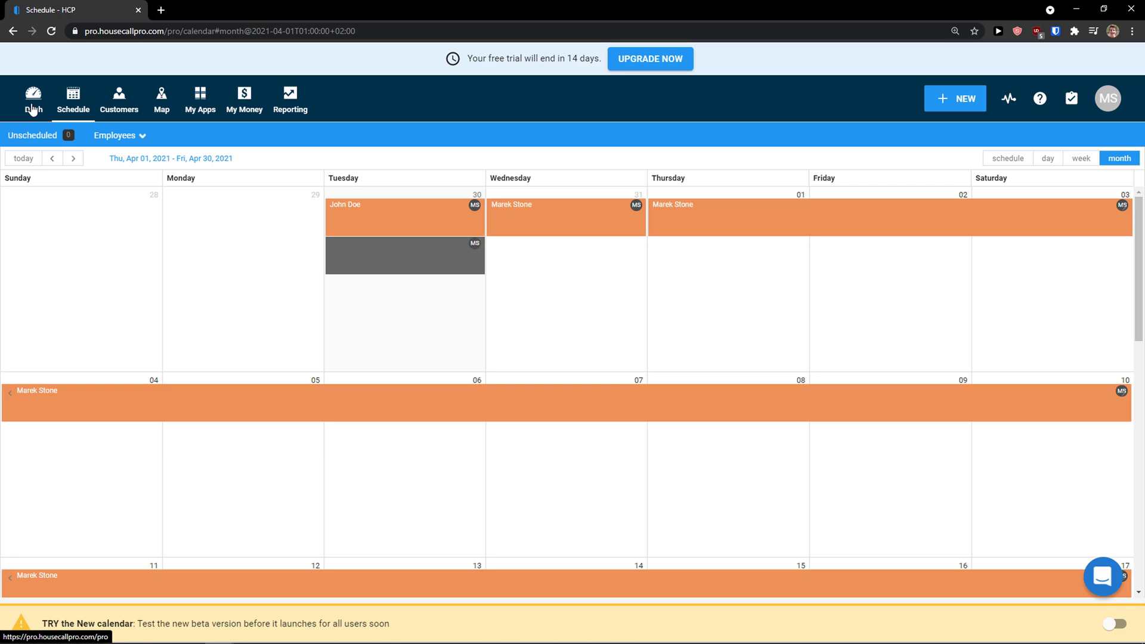
left_click(33, 109)
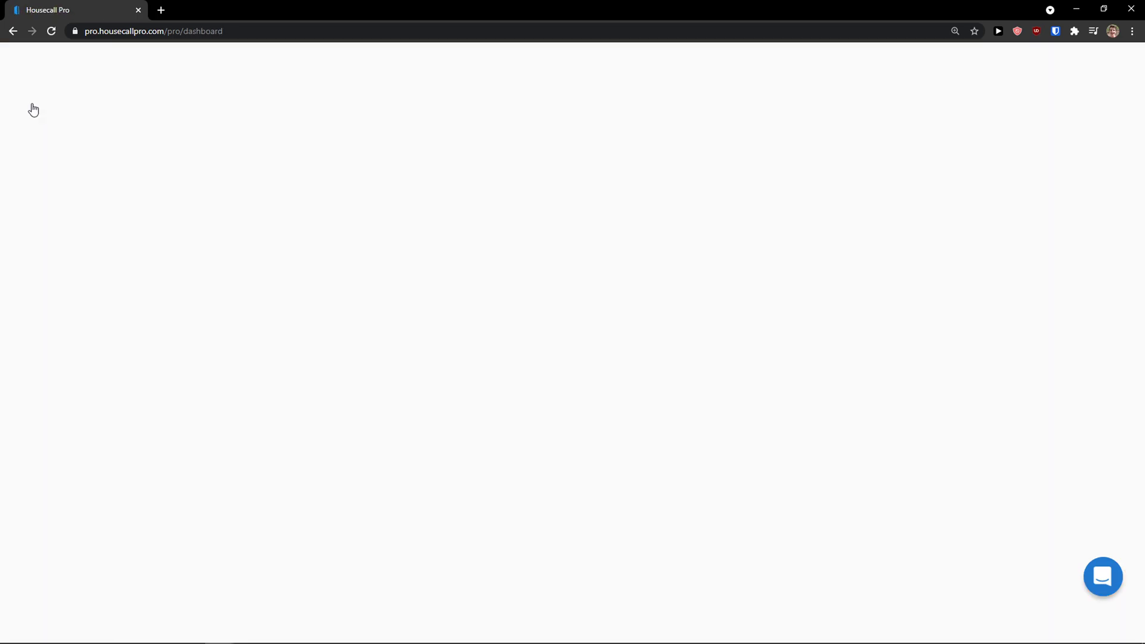
scroll(498, 357, "down", 3)
scroll(286, 307, "up", 3)
scroll(286, 307, "down", 1)
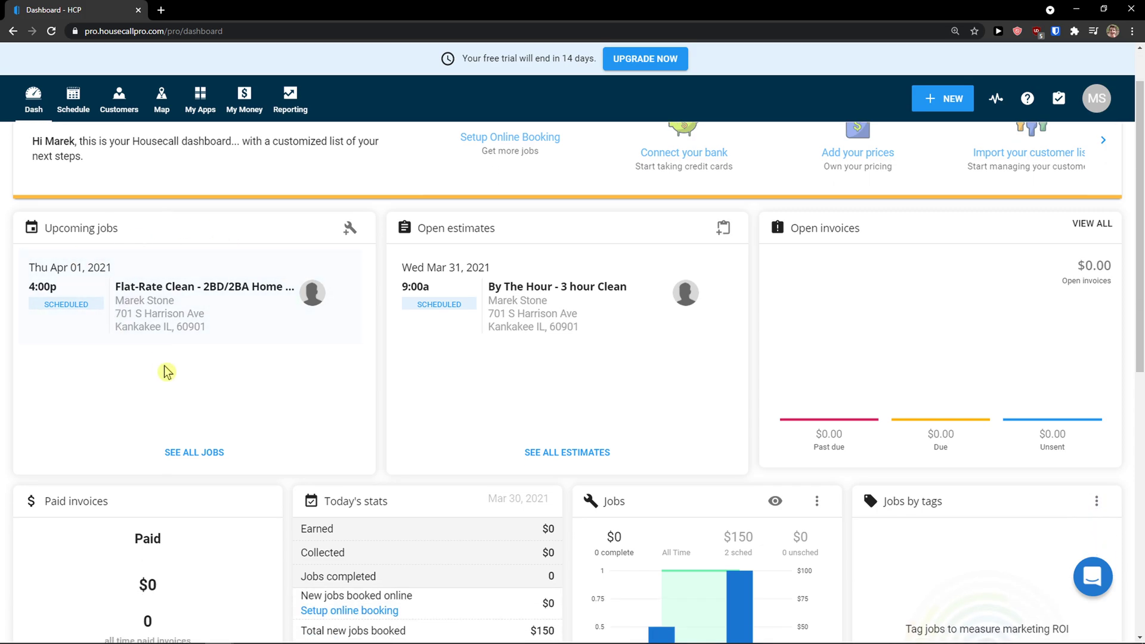
scroll(307, 319, "down", 2)
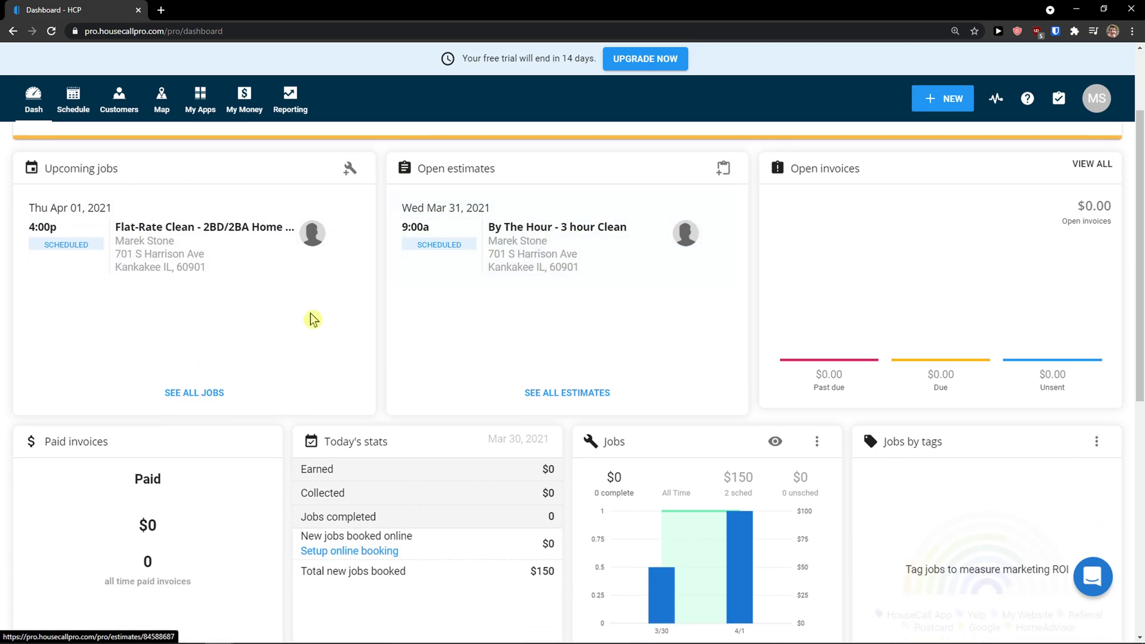
scroll(116, 340, "down", 1)
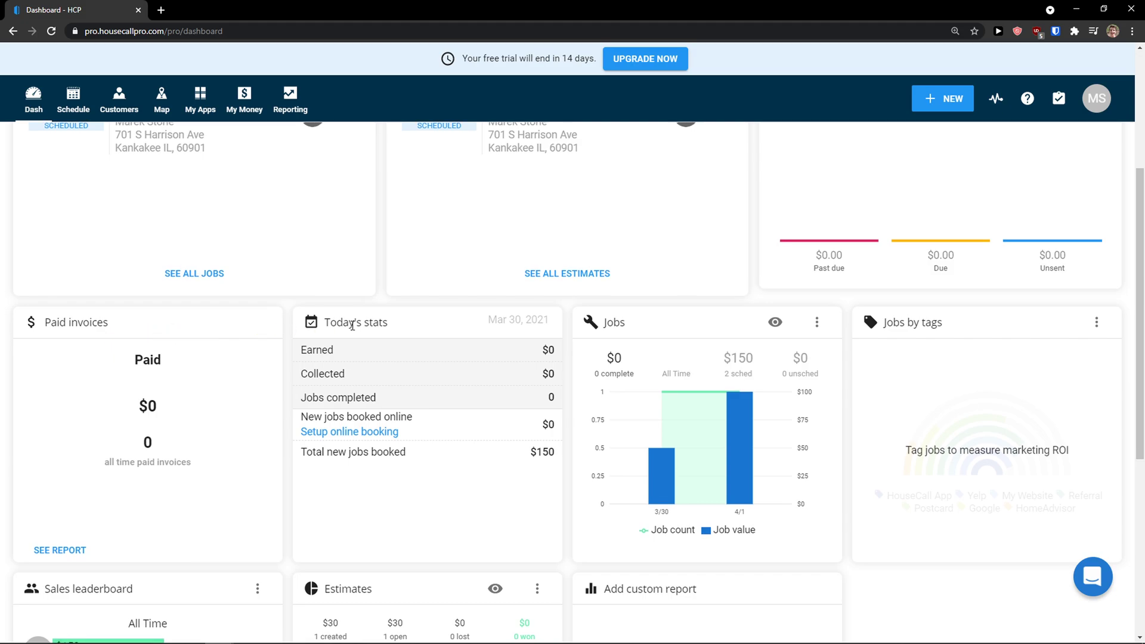
scroll(659, 429, "down", 3)
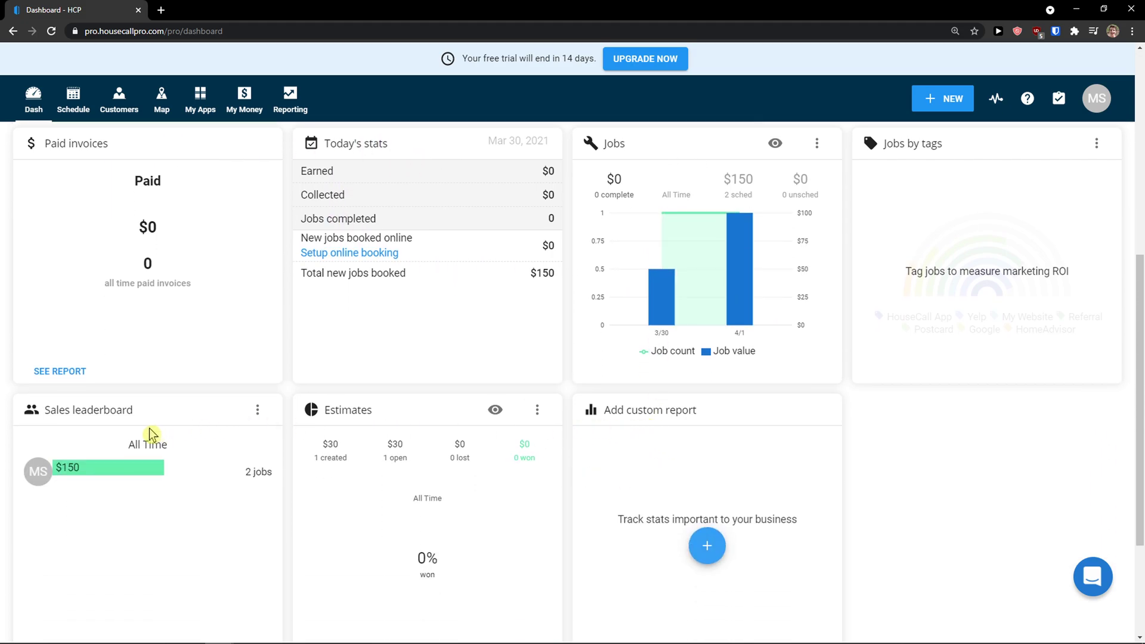
scroll(146, 465, "up", 6)
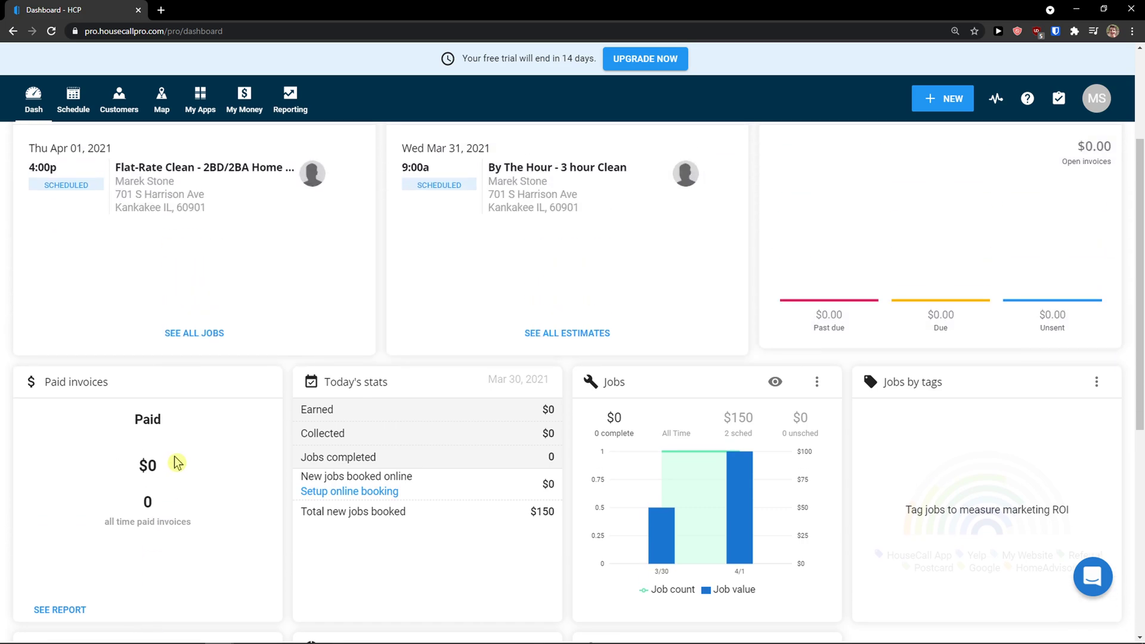
scroll(179, 458, "up", 1)
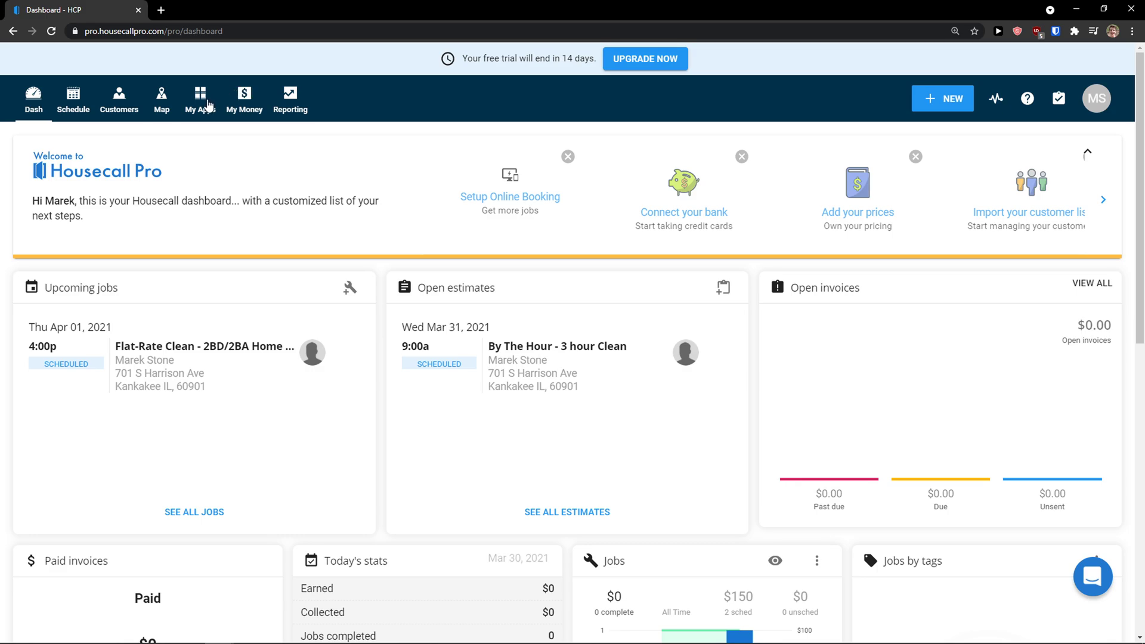
Step: Go from My Apps to the app store and browse the featured, operations, sales and booking apps
left_click(205, 107)
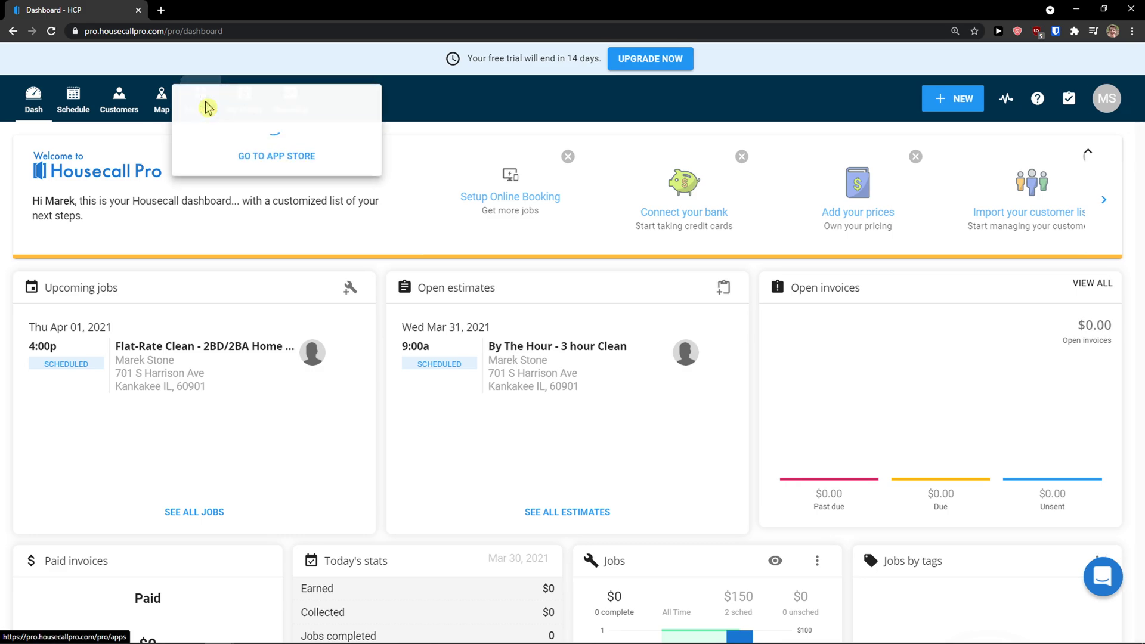
left_click(253, 232)
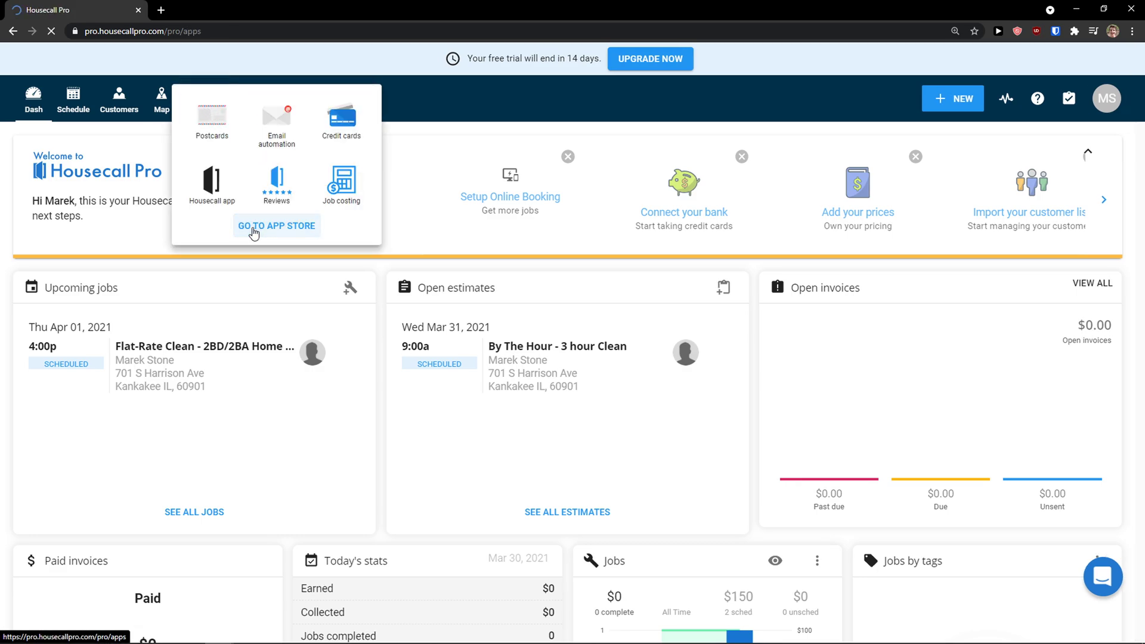
scroll(254, 233, "down", 3)
scroll(249, 235, "down", 10)
scroll(567, 297, "down", 3)
scroll(572, 301, "up", 11)
scroll(556, 312, "up", 5)
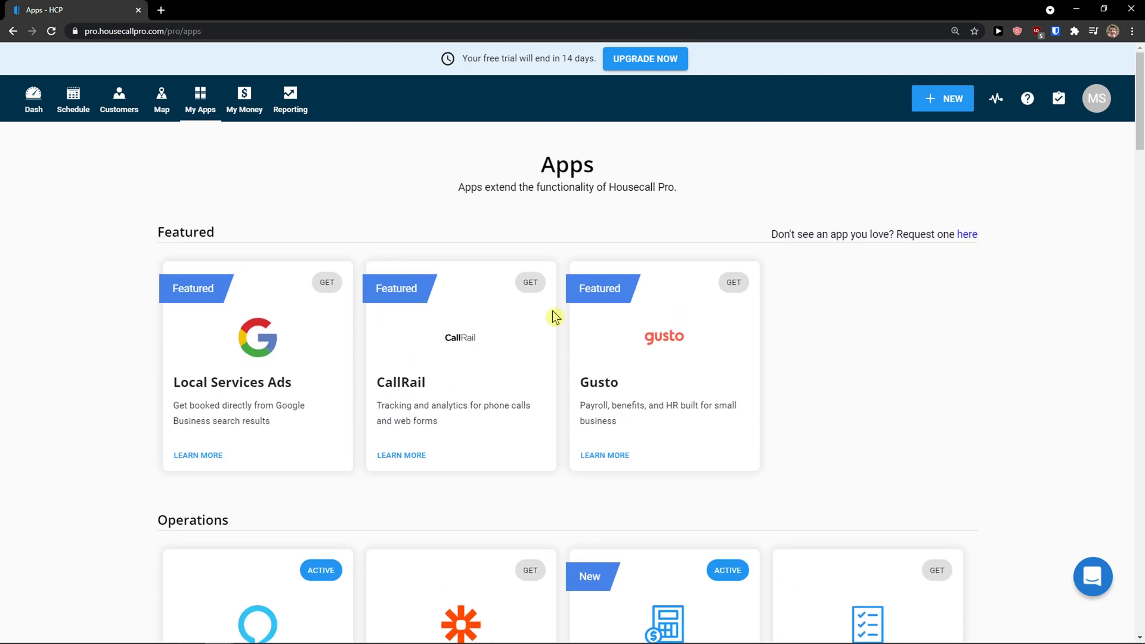
scroll(557, 321, "down", 16)
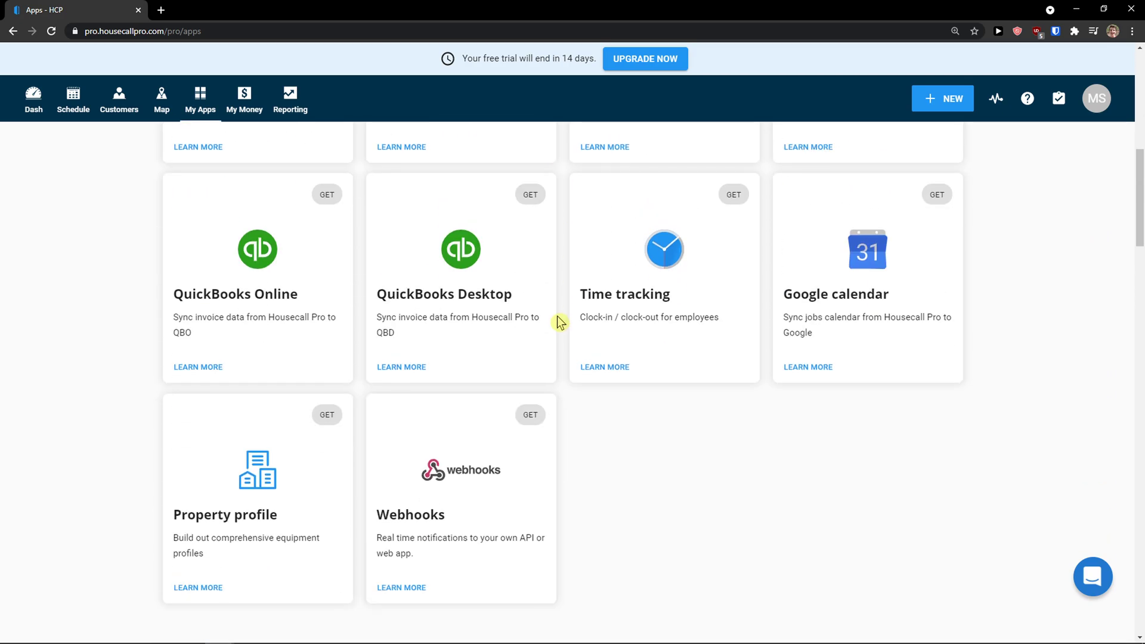
scroll(558, 321, "down", 12)
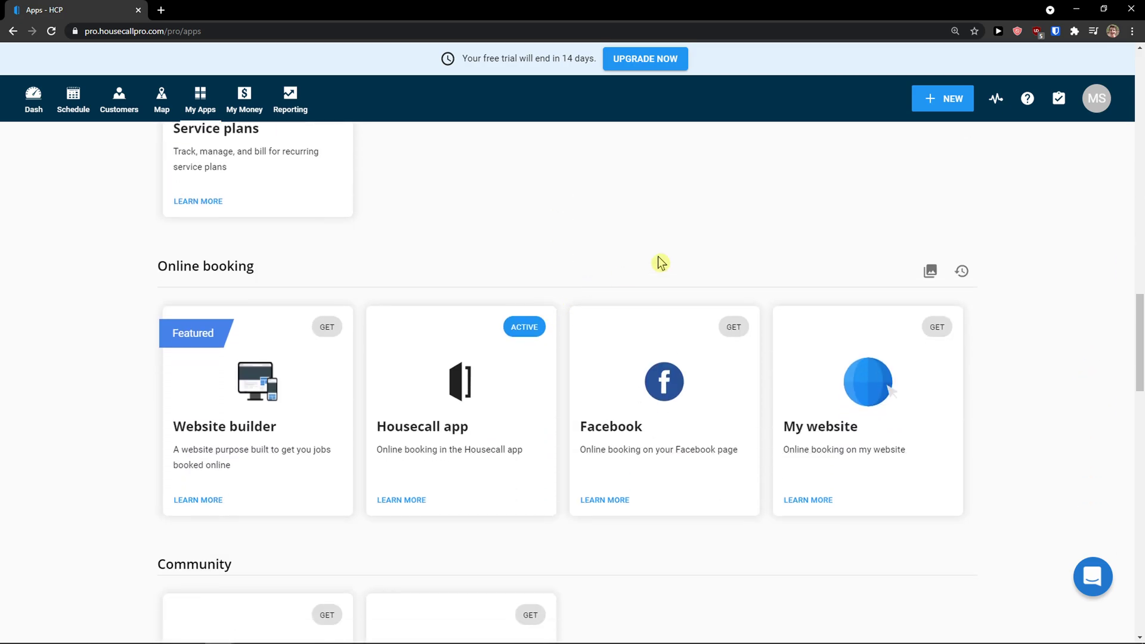
left_click(1105, 112)
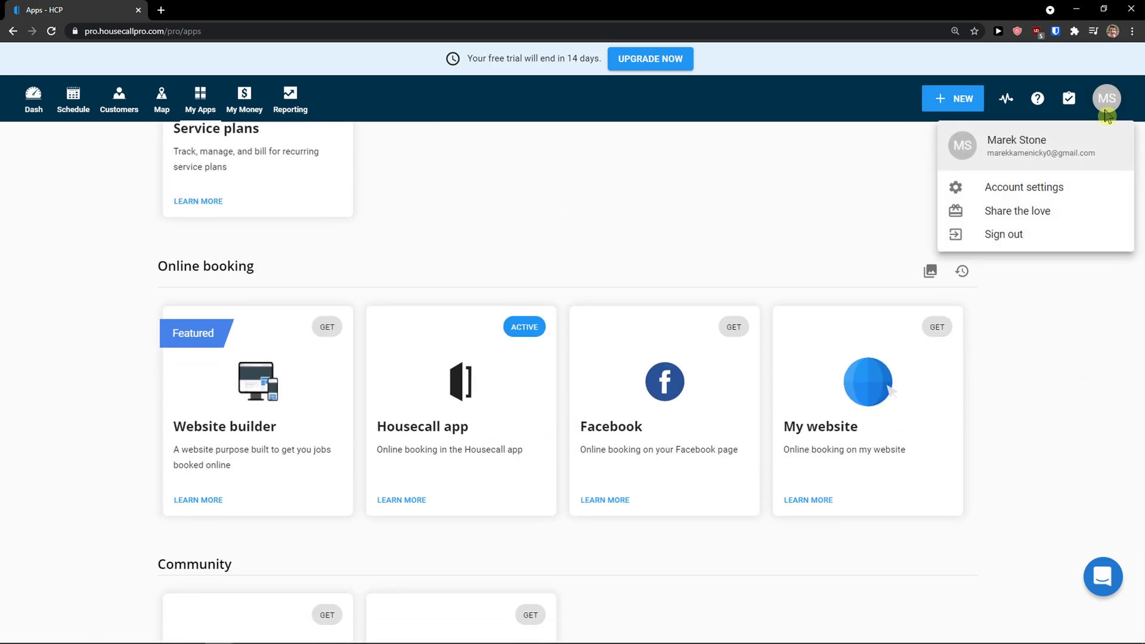
Step: Begin adding an employee from Account settings and enter the employee's first name
left_click(1034, 192)
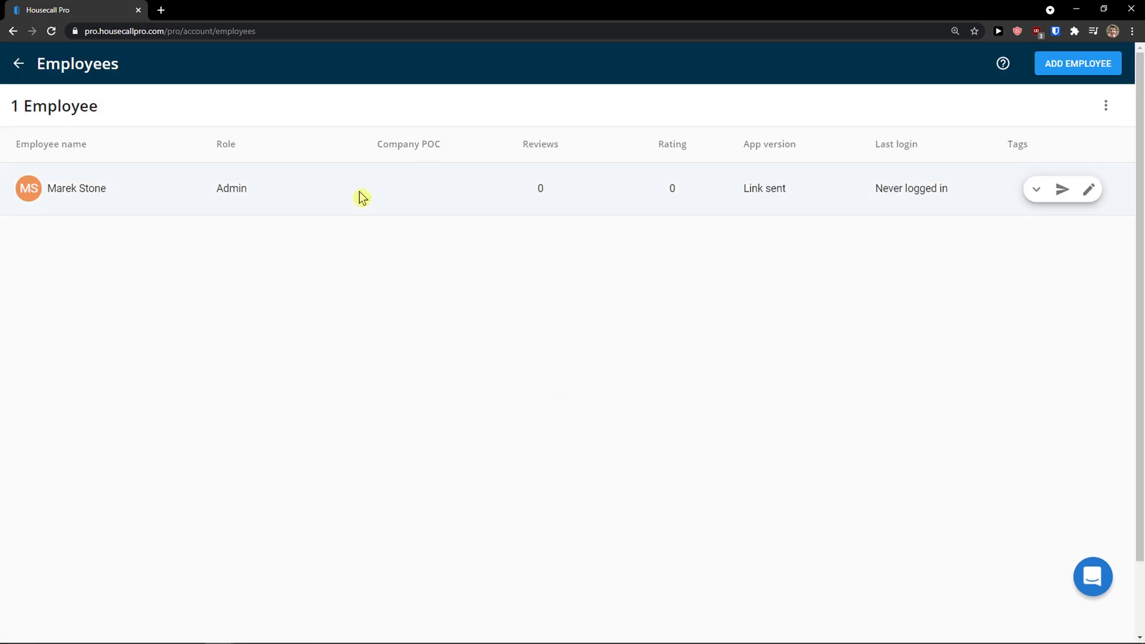
left_click(1054, 66)
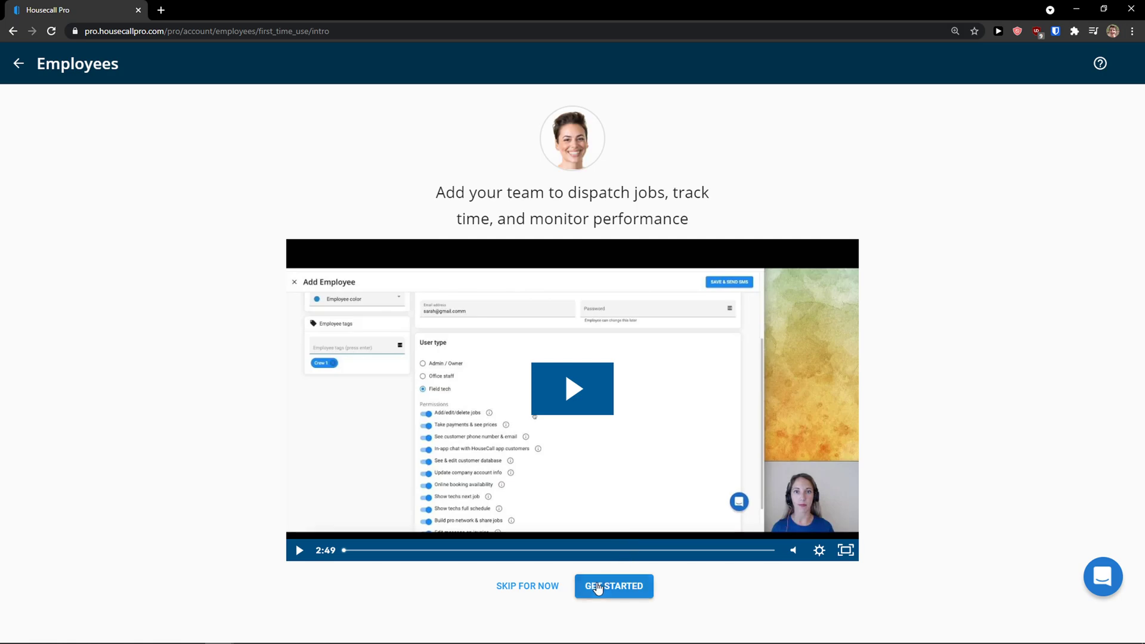
left_click(539, 589)
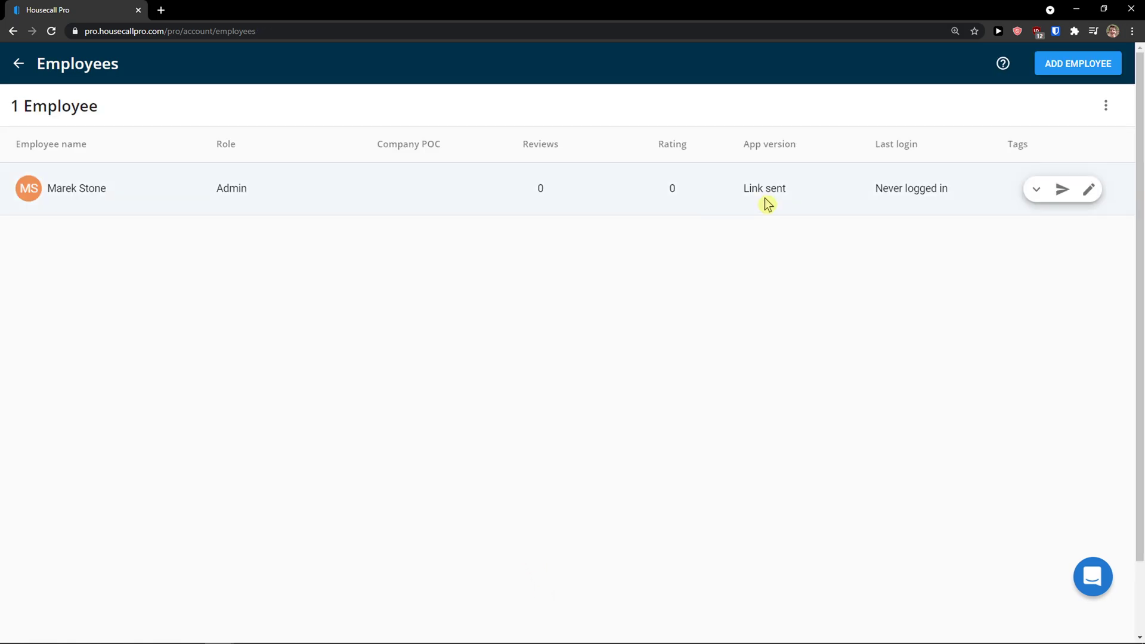
left_click(1097, 67)
left_click(639, 591)
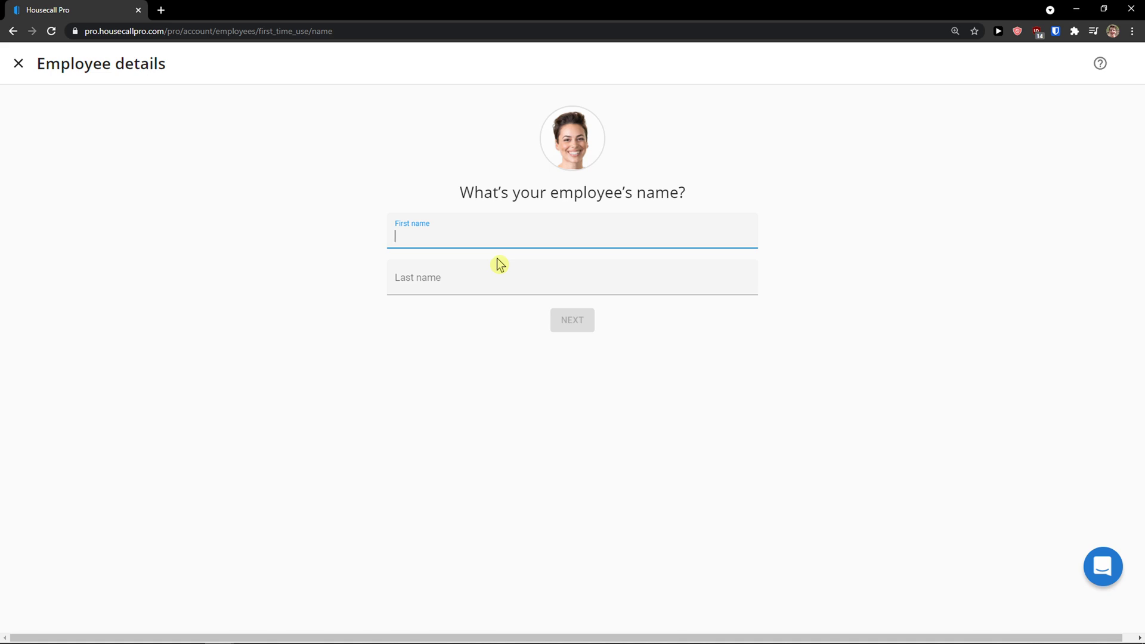
type("Marcus")
key("Tab")
Step: Finish the employee's last name and compare the Admin, Office staff and Field tech roles
type("Emp")
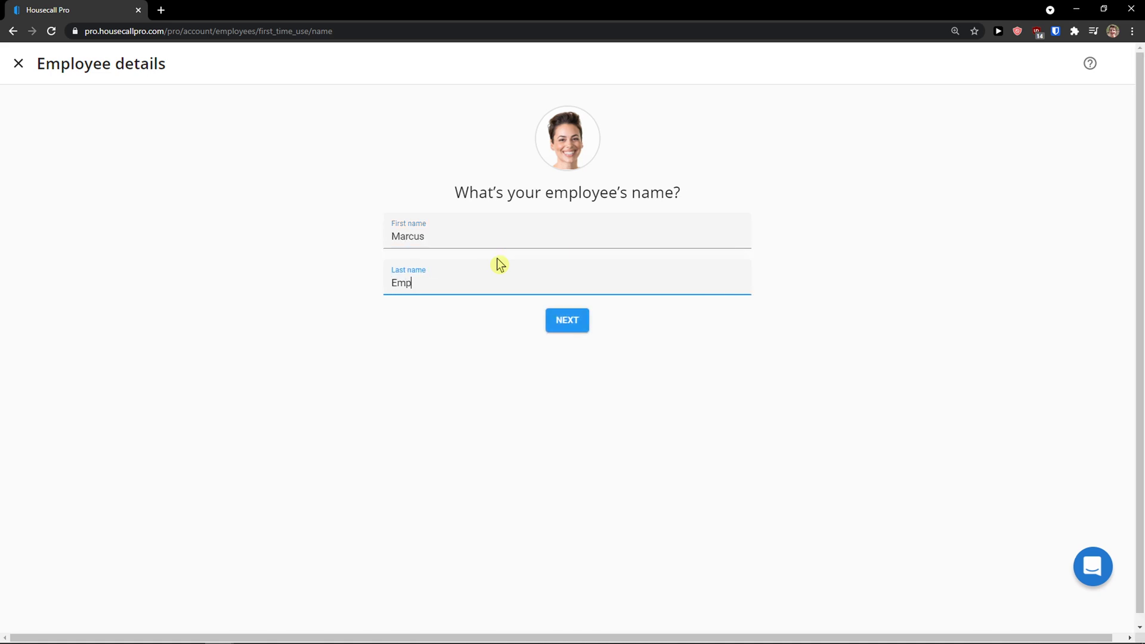
left_click(579, 324)
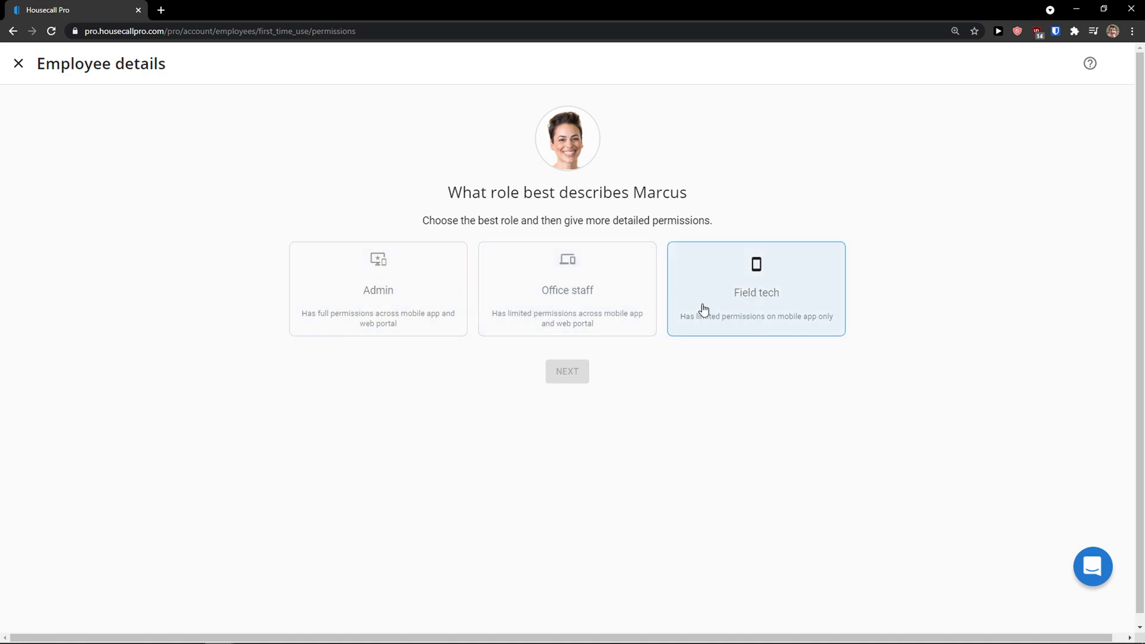
left_click(422, 317)
left_click(531, 298)
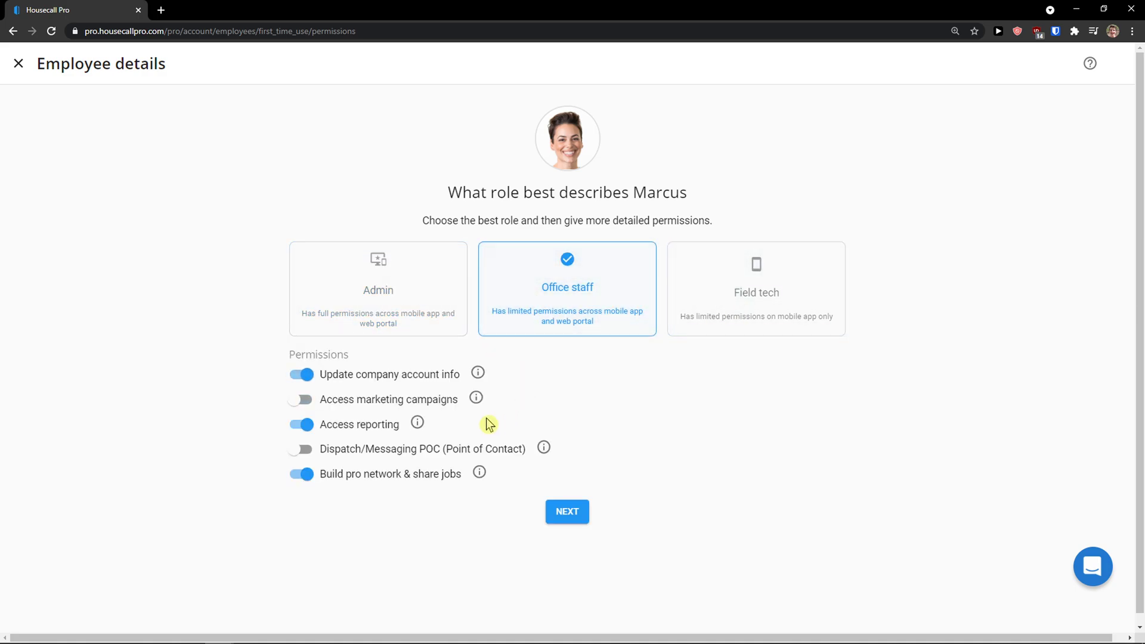
left_click(445, 286)
left_click(507, 289)
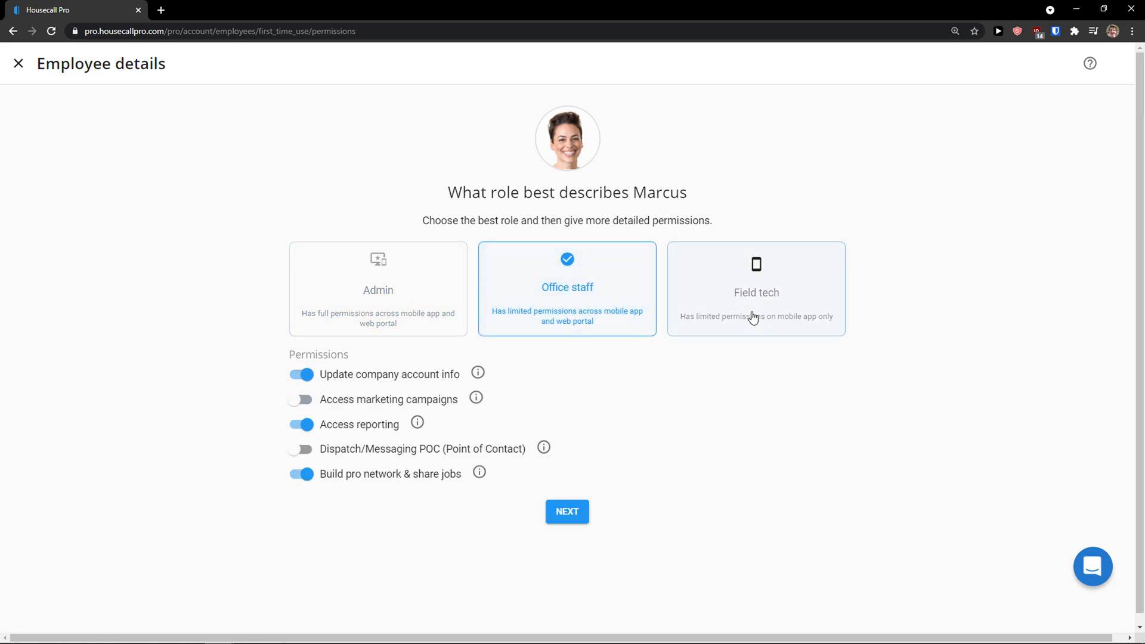
left_click(754, 320)
scroll(573, 316, "down", 2)
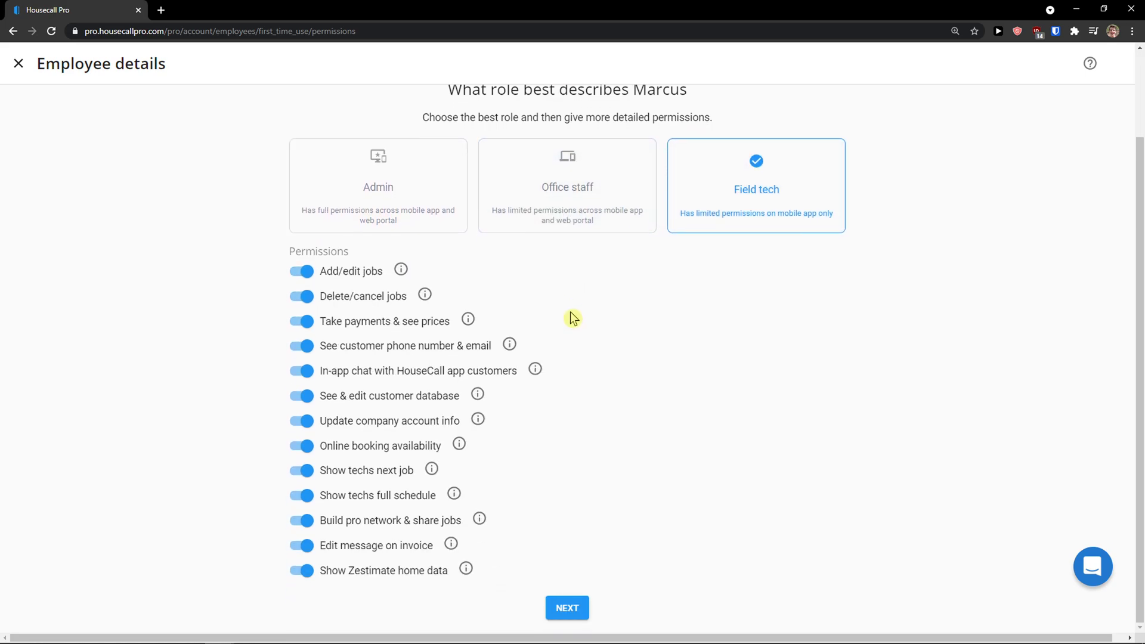
Step: Settle on the Field tech role with all its permissions on and continue
left_click(565, 288)
left_click(426, 297)
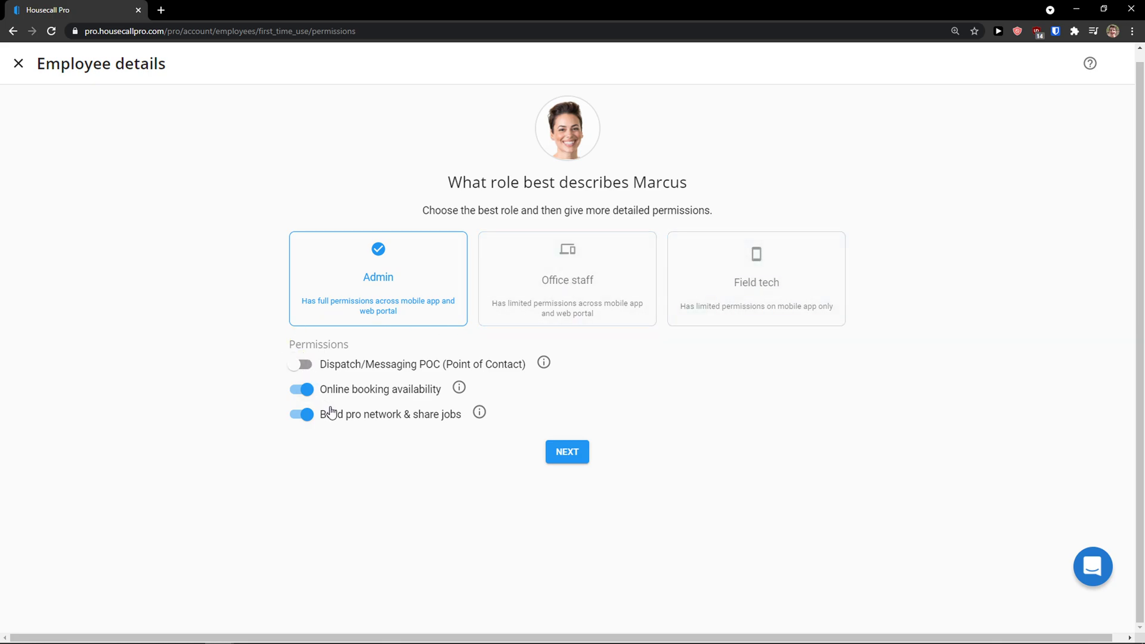
left_click(585, 279)
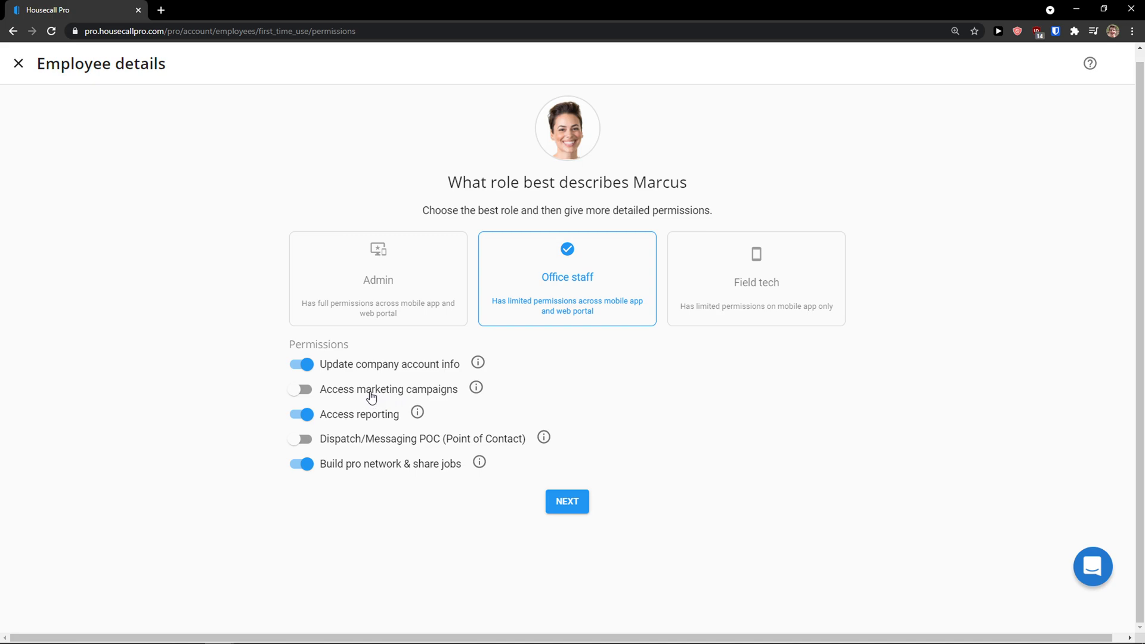
left_click(299, 390)
right_click(218, 510)
left_click(216, 511)
left_click(755, 268)
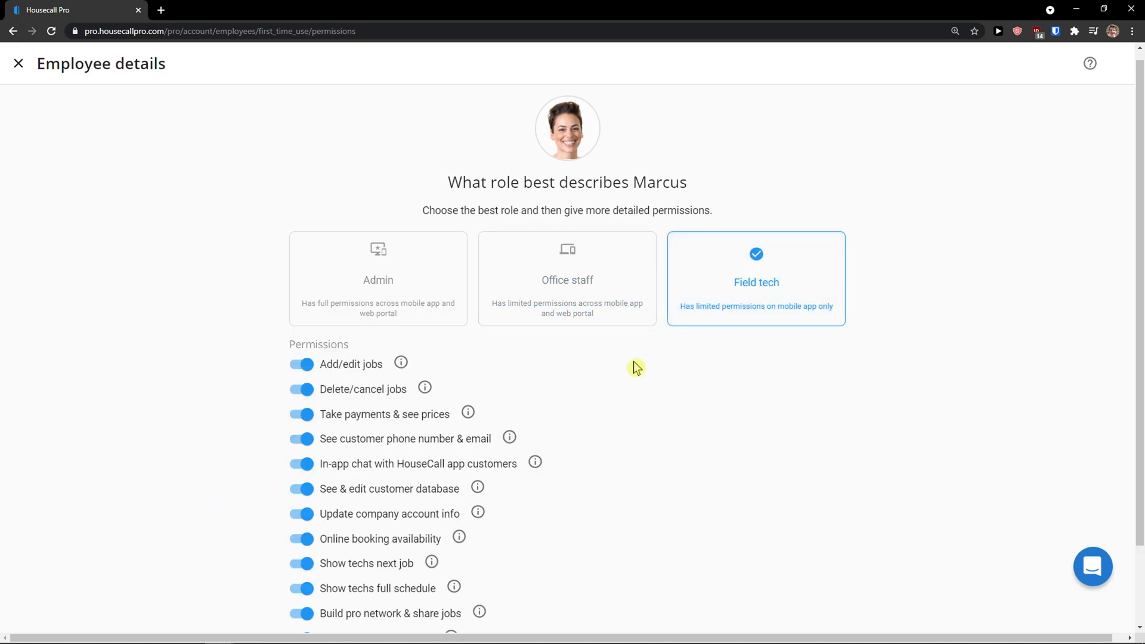
scroll(632, 368, "down", 2)
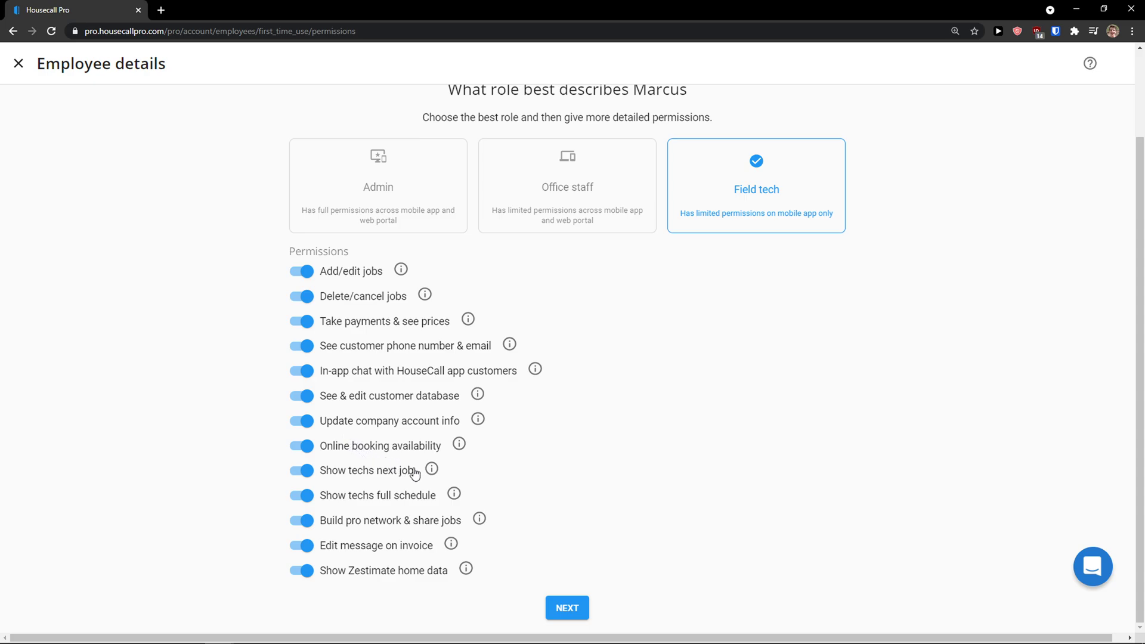
left_click(581, 610)
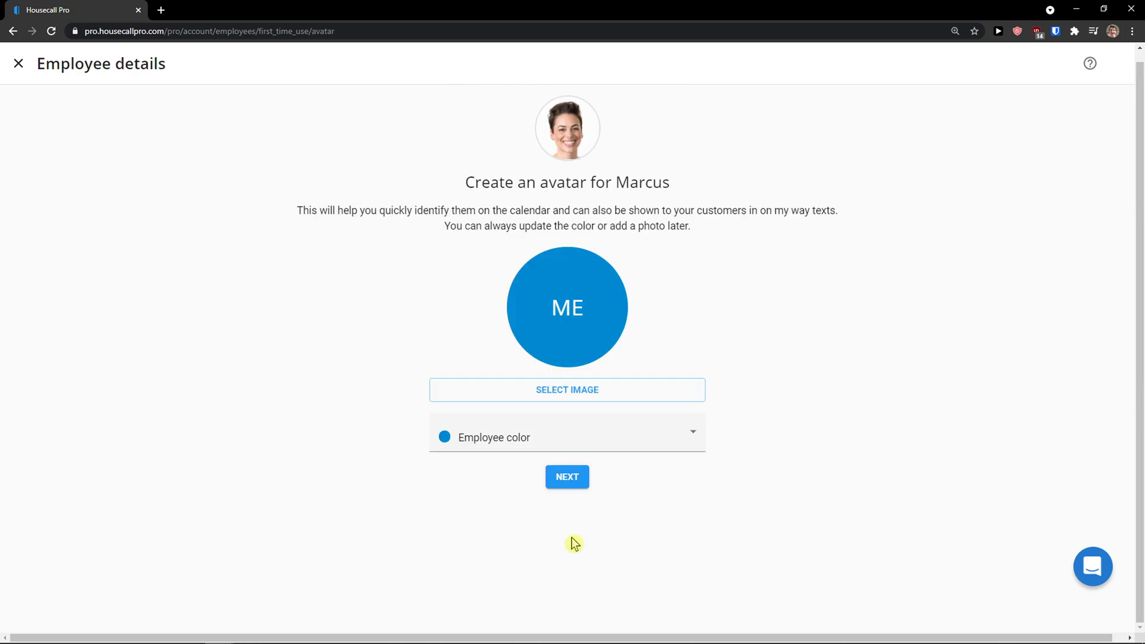
Step: Enter the employee's email, password and mobile number, then save and send the SMS invite
left_click(561, 481)
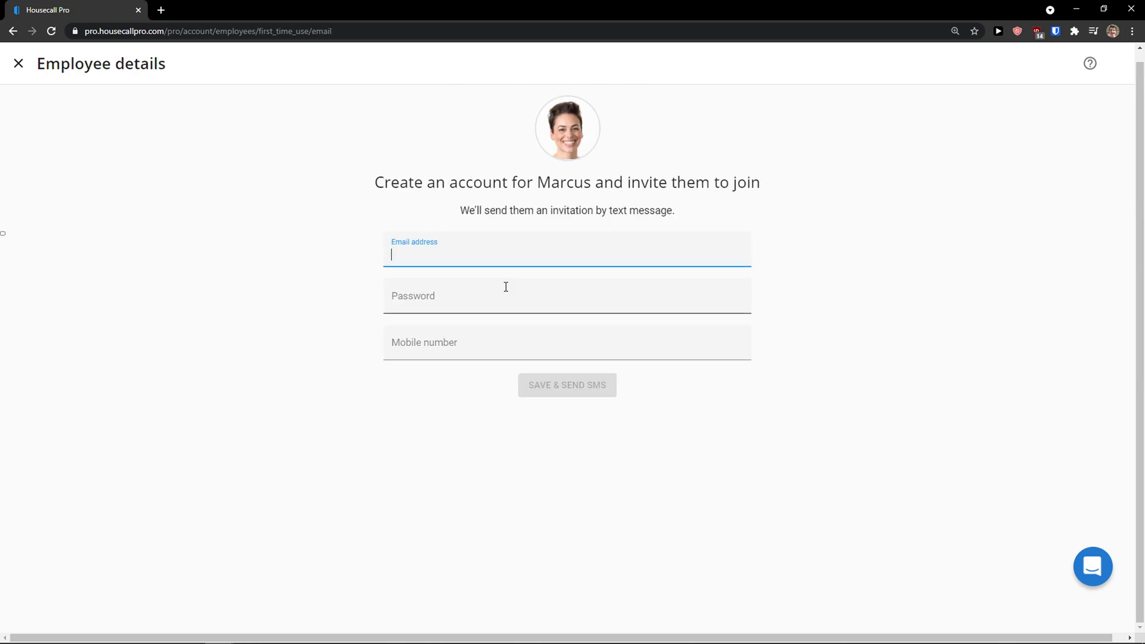
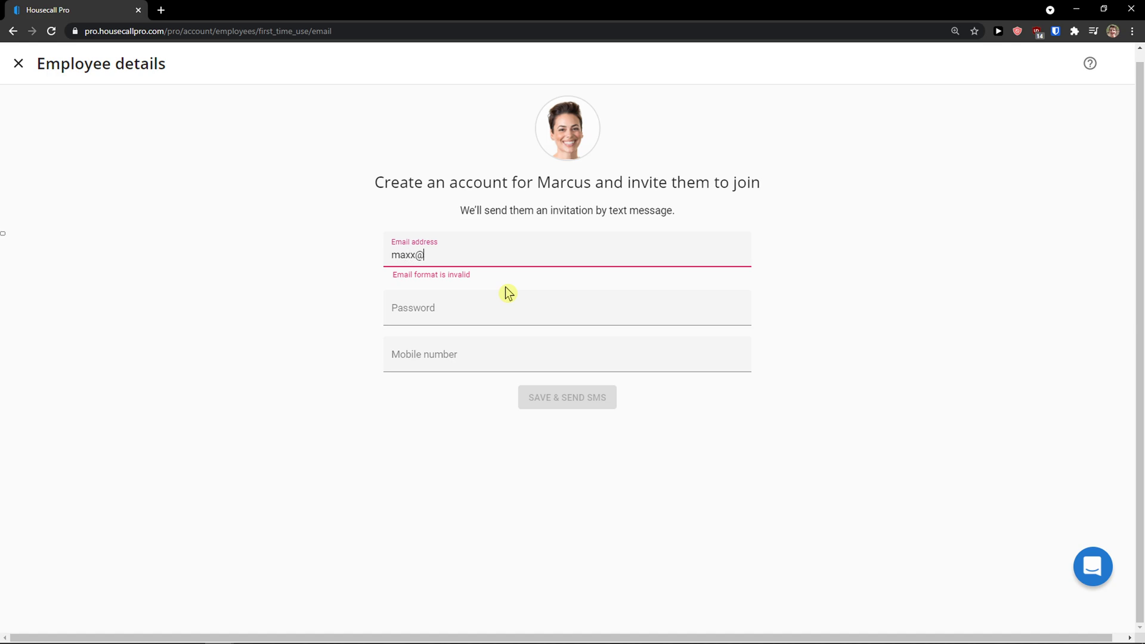
key("Tab")
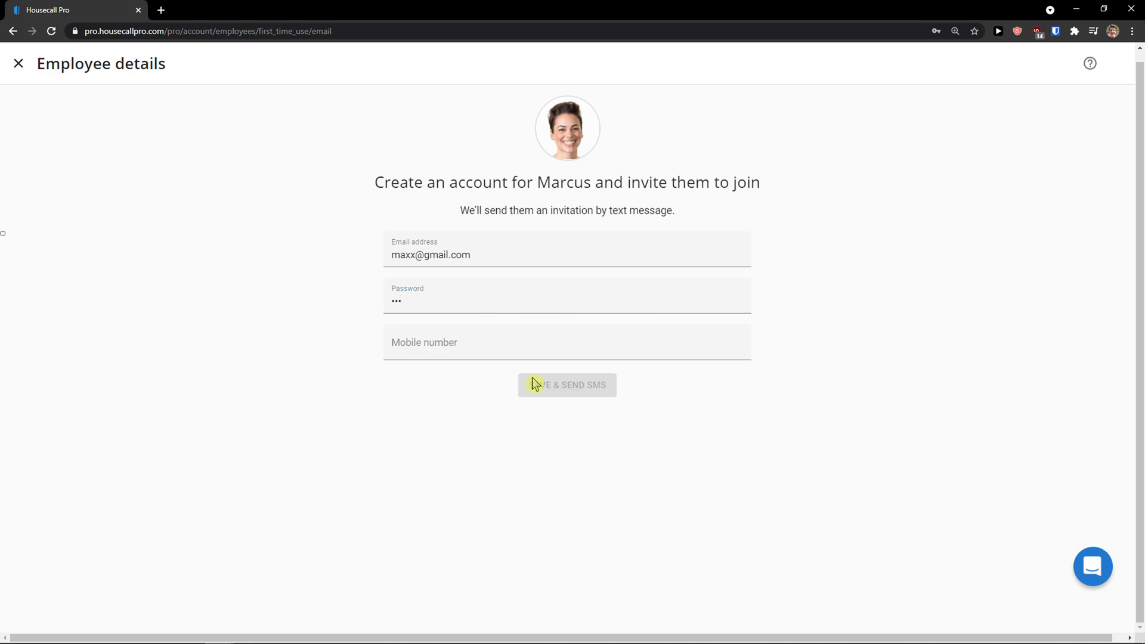
left_click(529, 344)
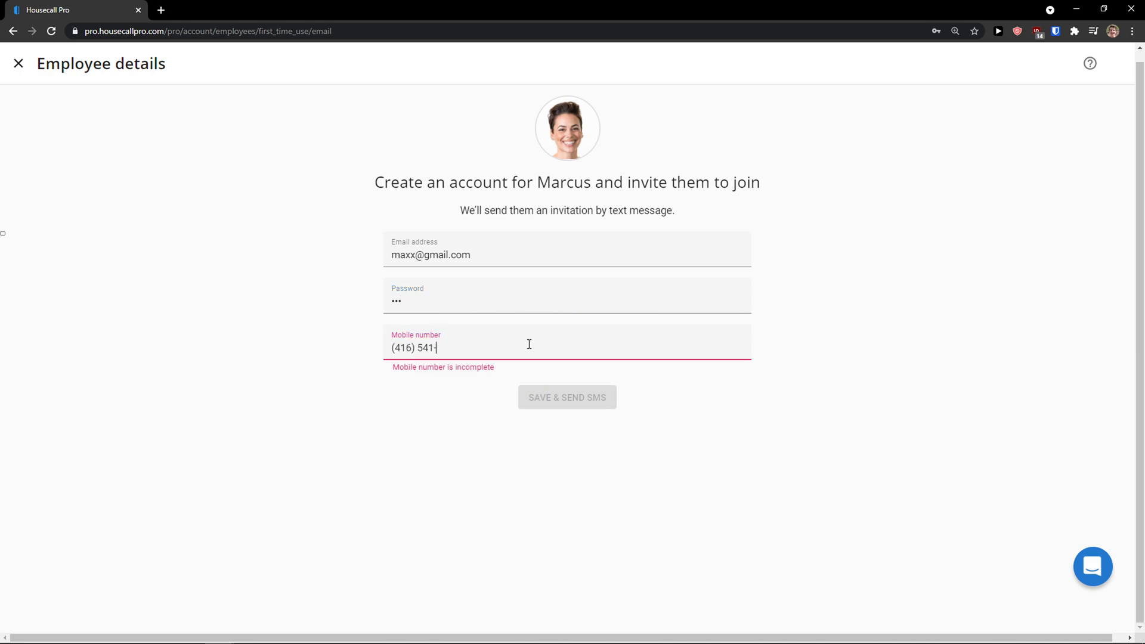
left_click(546, 373)
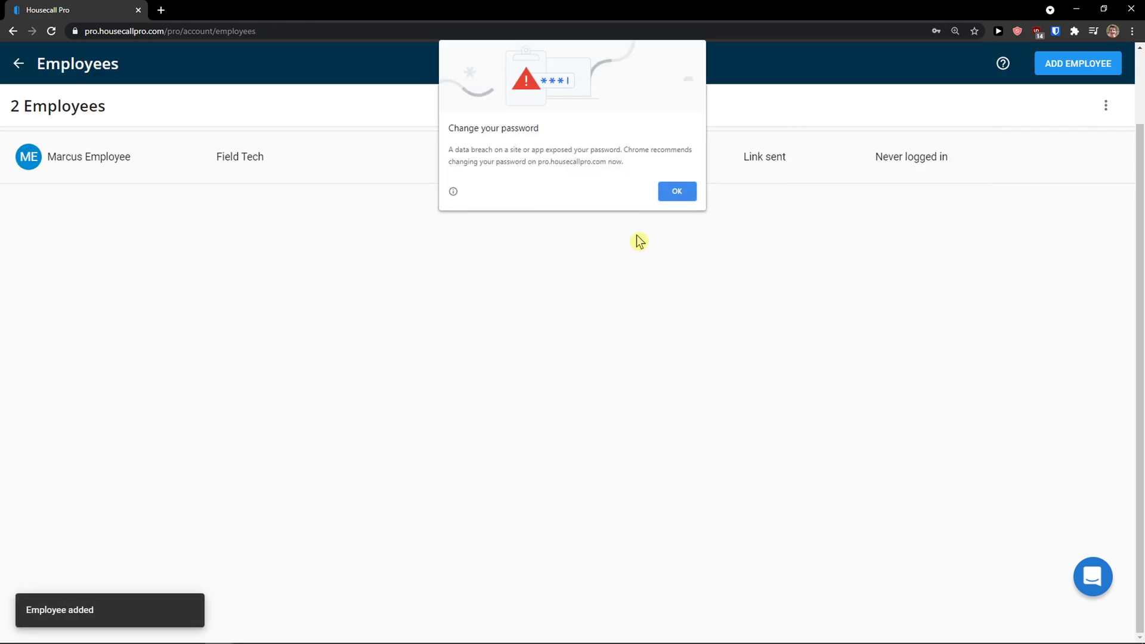
Step: Dismiss the browser's password warning and leave the employee list
left_click(668, 193)
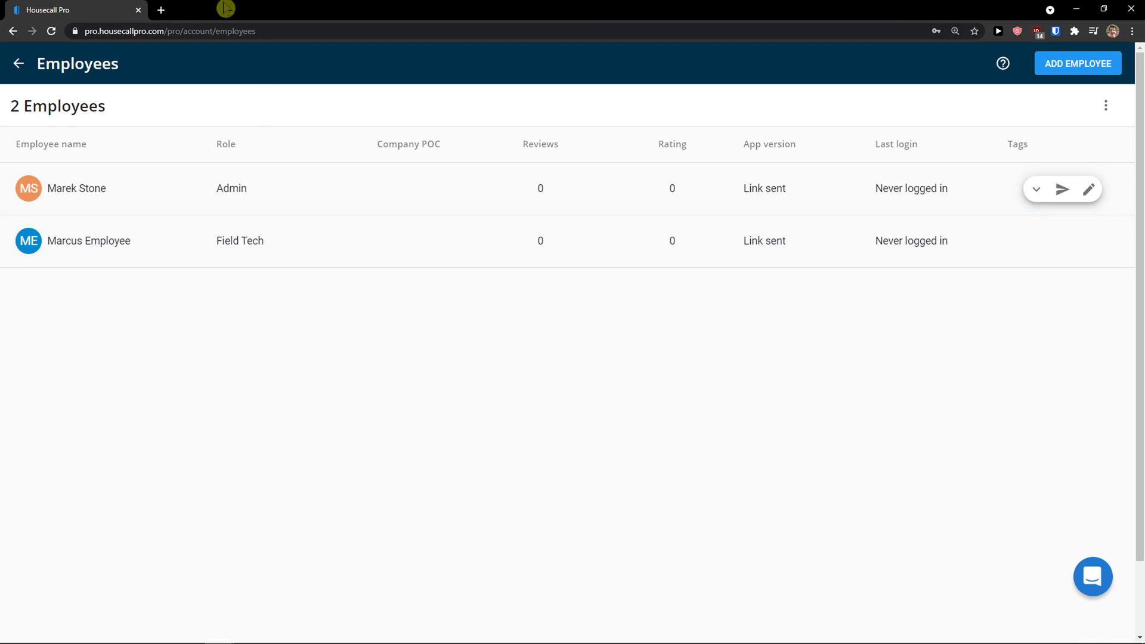
left_click(18, 65)
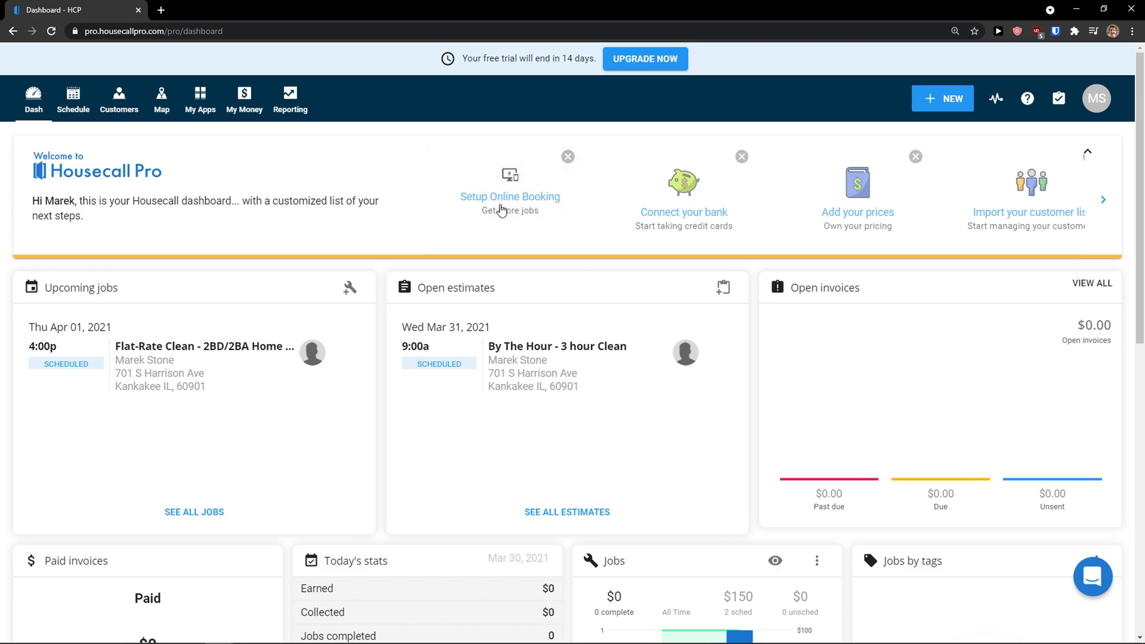
Step: Turn the Operations section's Checklists app on, acknowledge with GOT IT, and go back to the catalogue
left_click(498, 208)
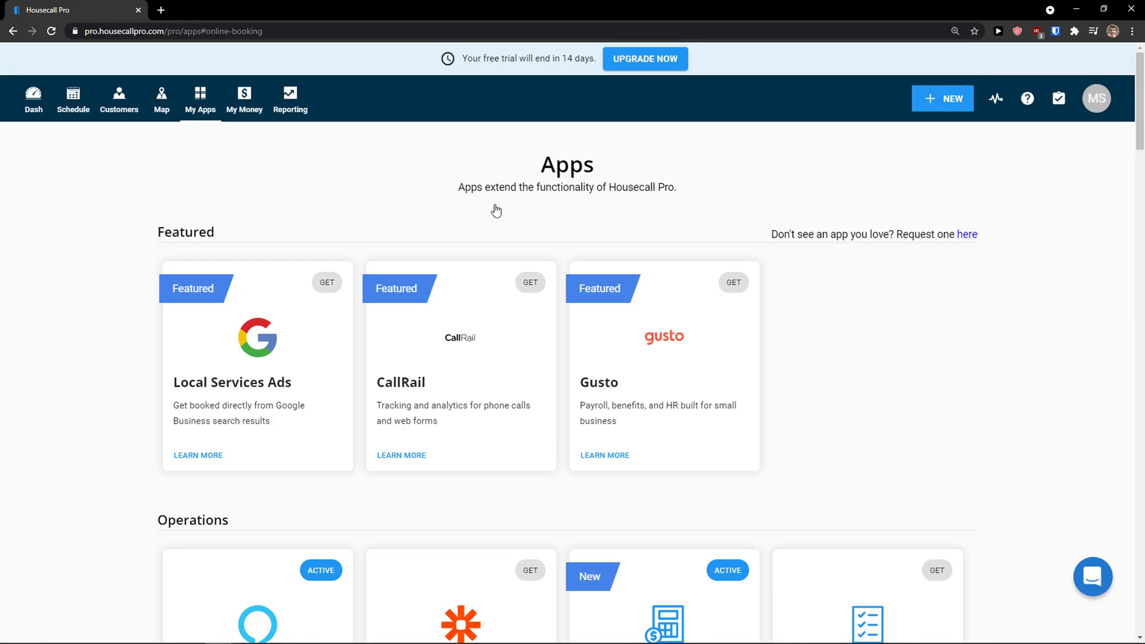
scroll(496, 210, "down", 6)
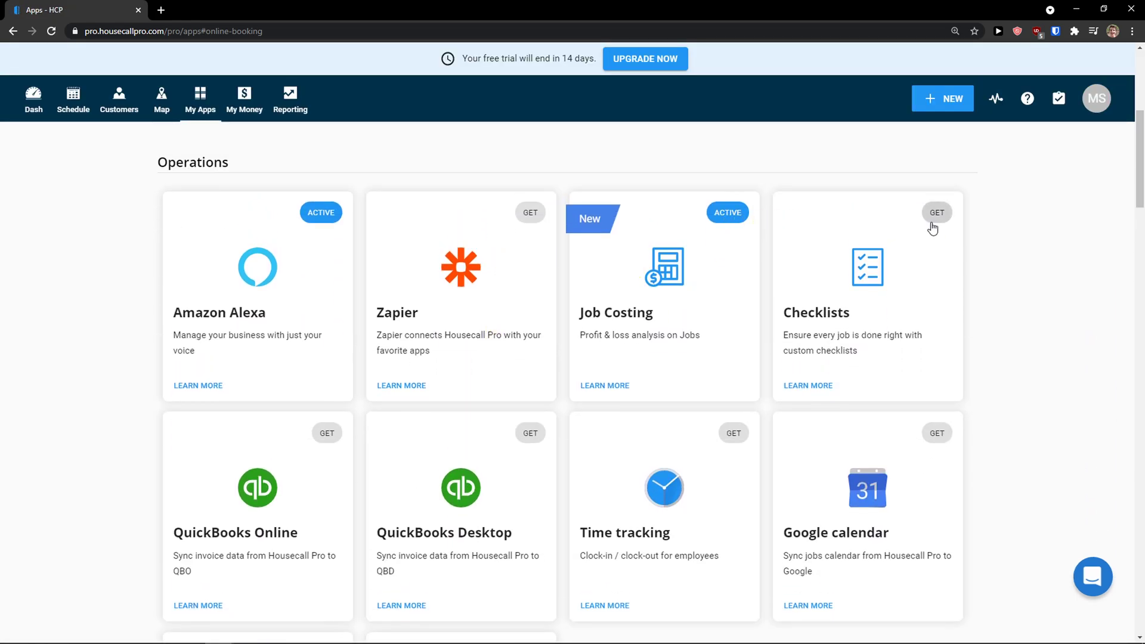
scroll(853, 292, "down", 1)
scroll(854, 292, "up", 1)
left_click(935, 225)
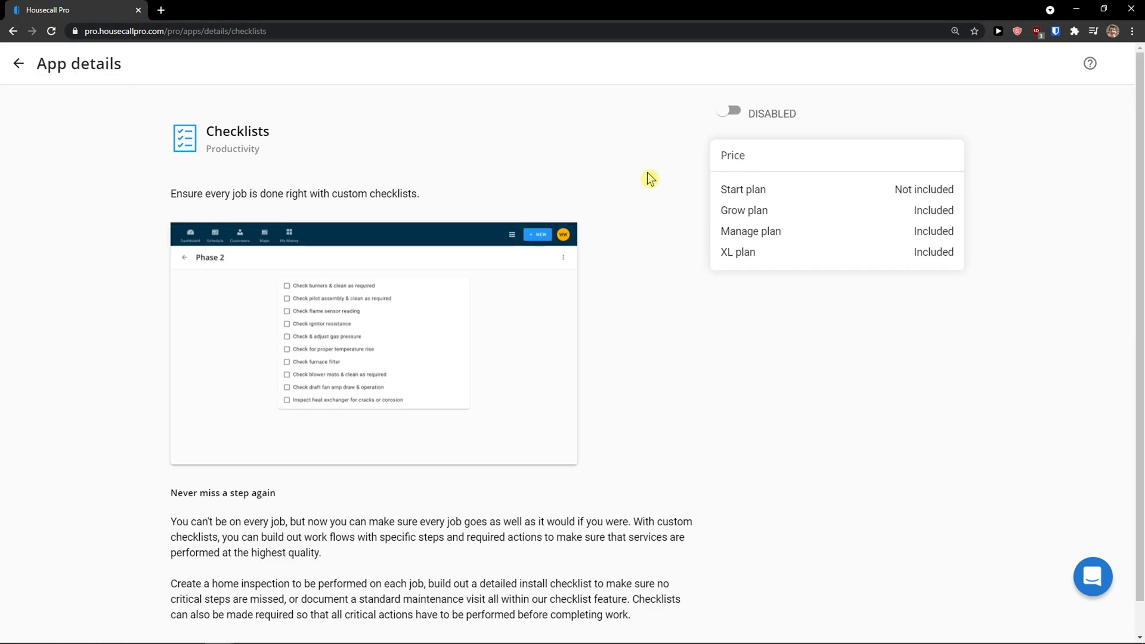
left_click(734, 113)
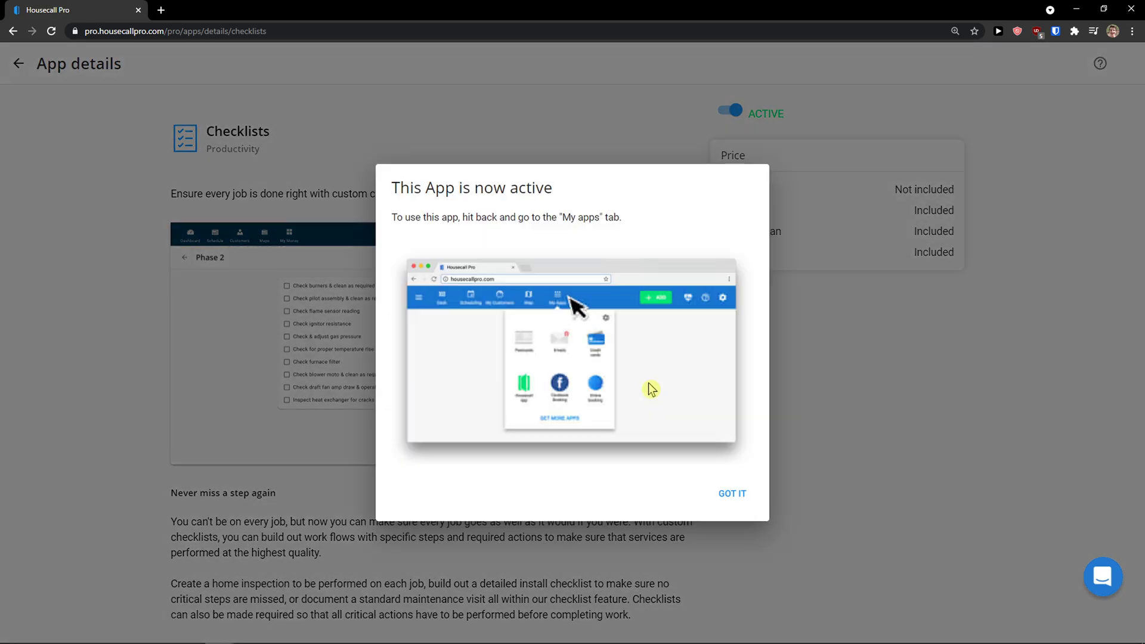
left_click(744, 500)
scroll(513, 352, "down", 1)
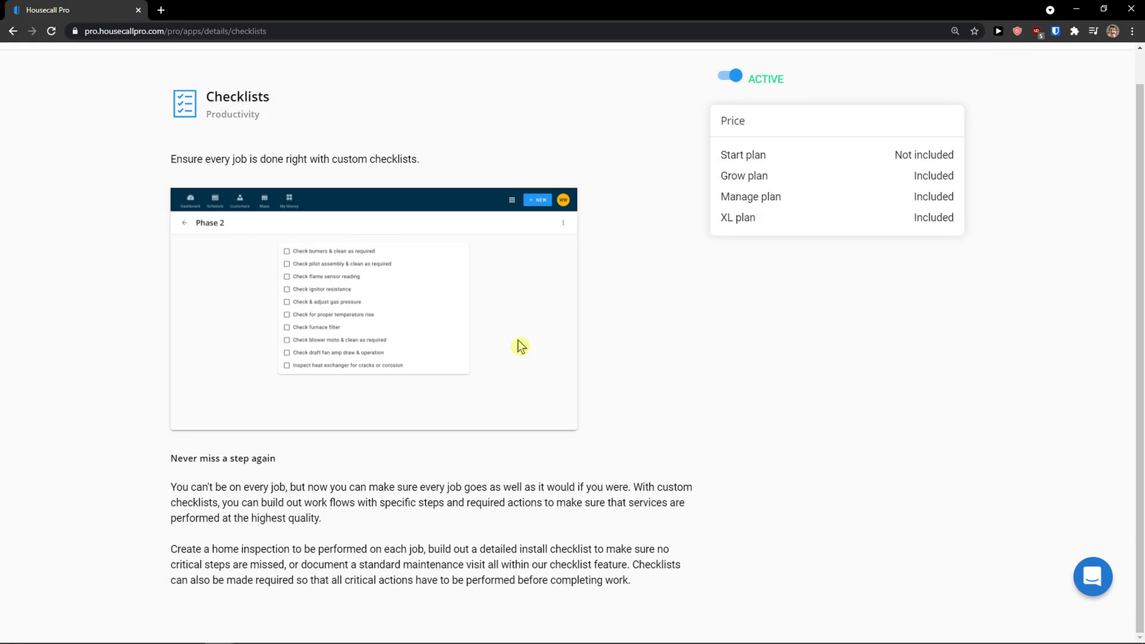
scroll(518, 345, "up", 1)
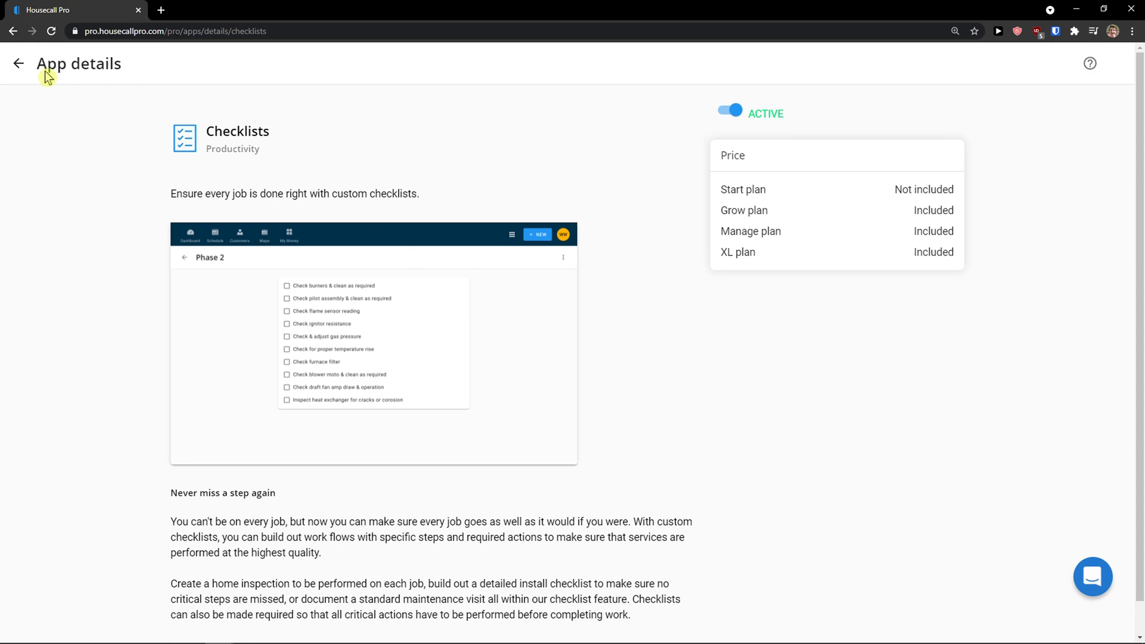
left_click(16, 64)
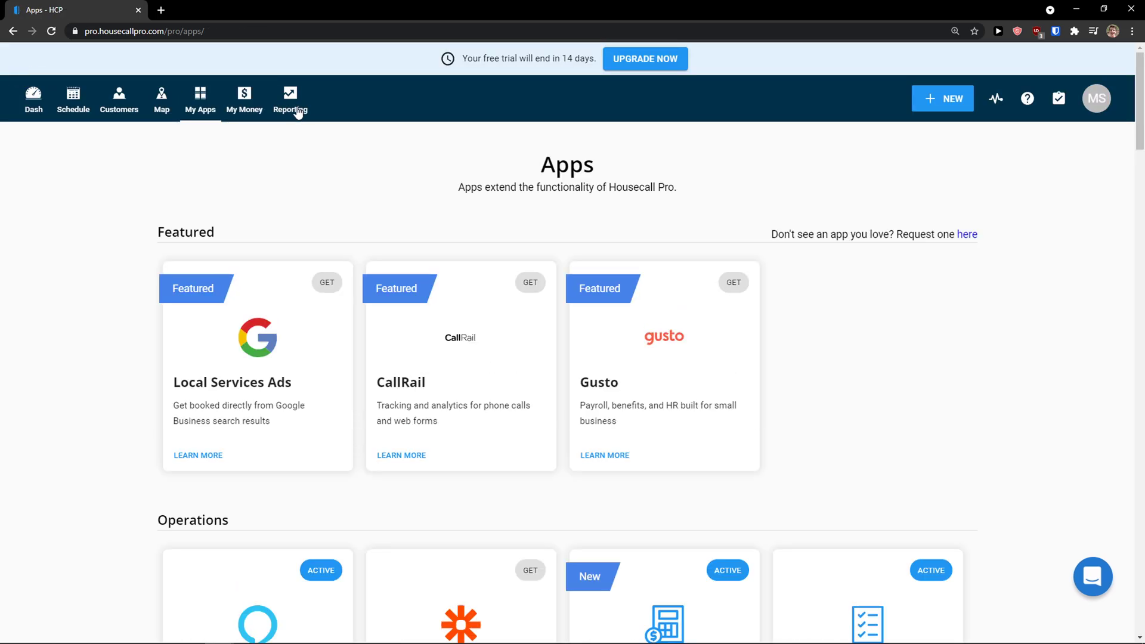
Step: Go to the Checklists app from the My Apps menu
mouse_move(199, 112)
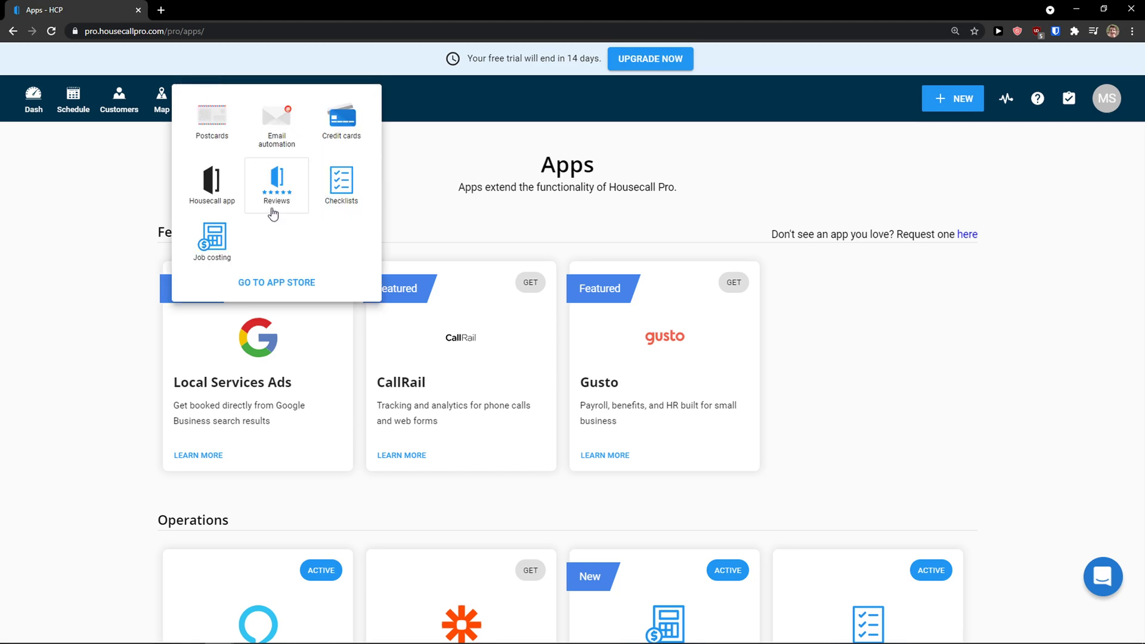
scroll(146, 153, "down", 10)
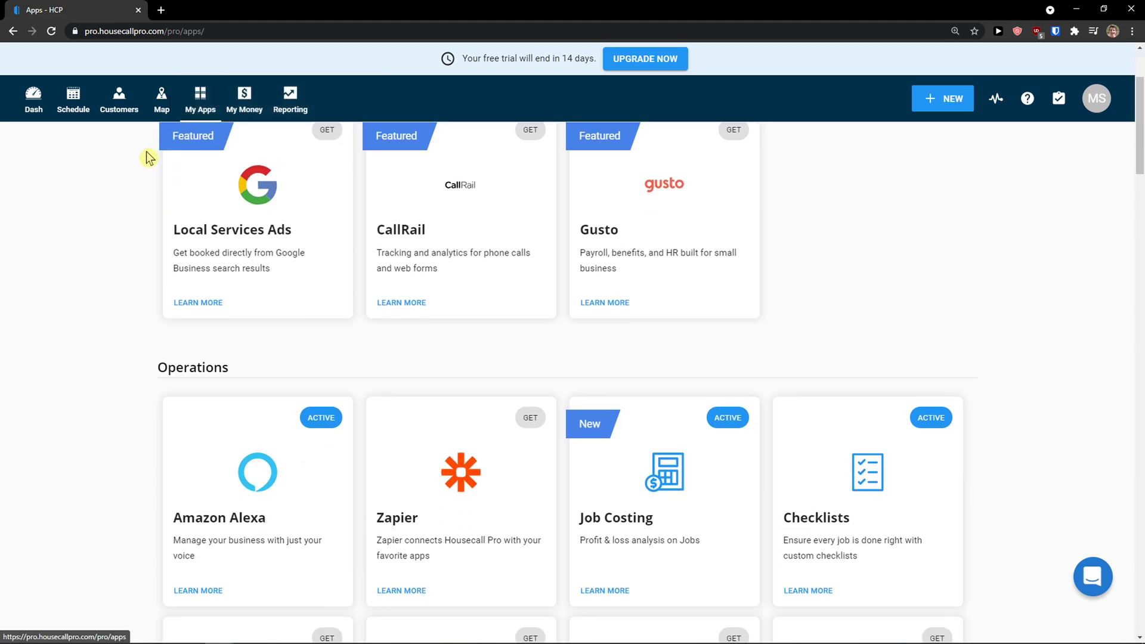
scroll(159, 127, "up", 10)
left_click(213, 116)
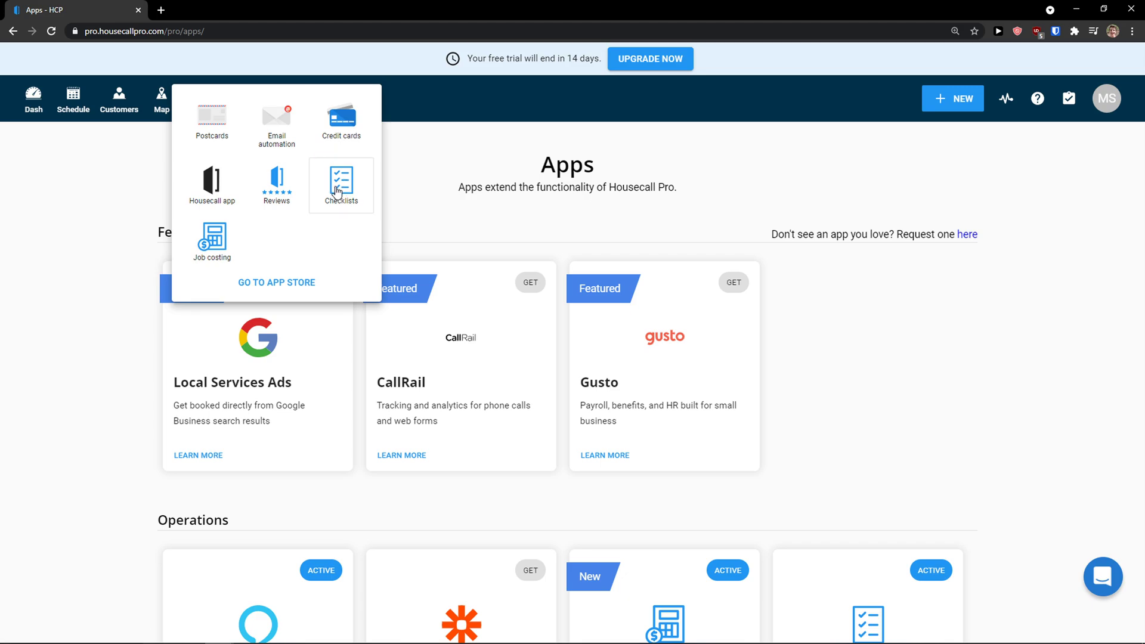
left_click(336, 191)
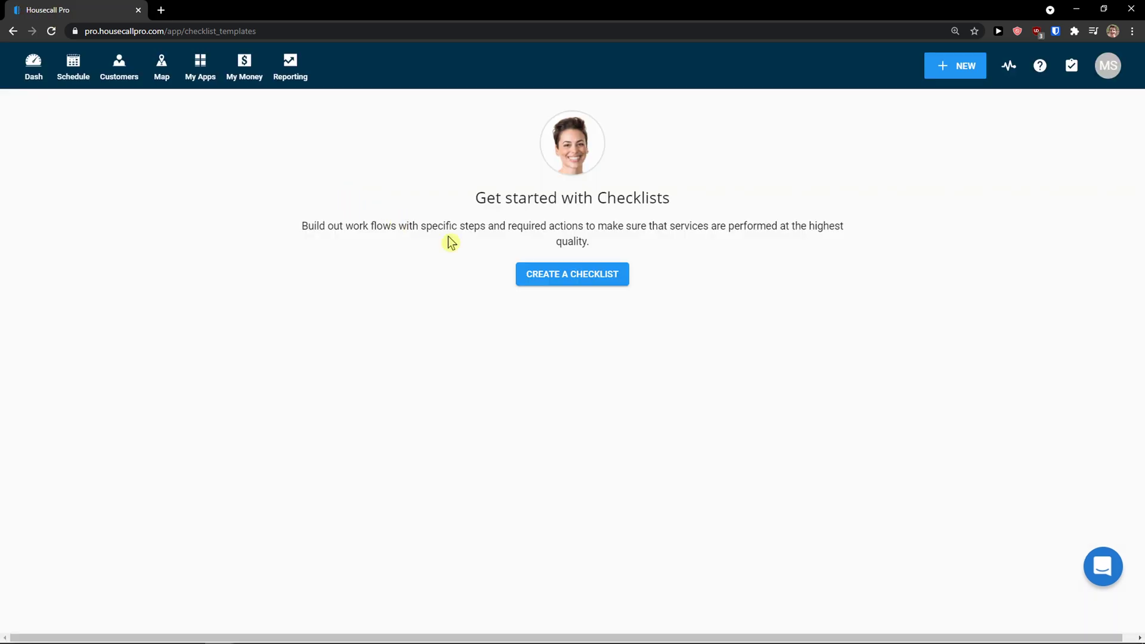
Step: Start a checklist named Cleaning with one checkbox item, 'clean room'
left_click(575, 285)
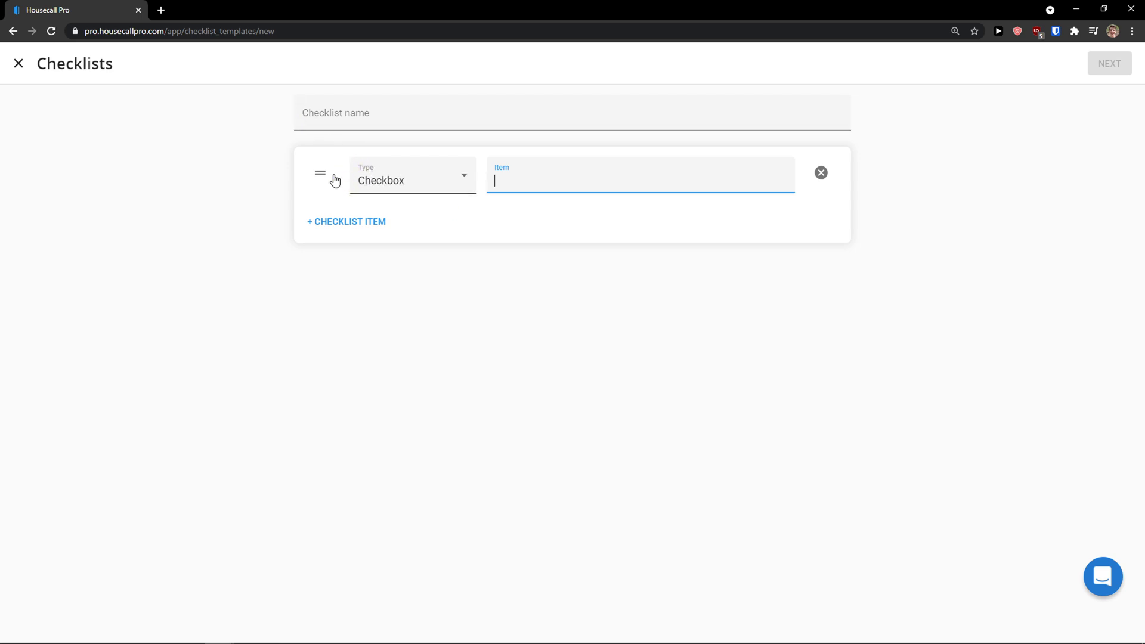
left_click(388, 179)
left_click(412, 215)
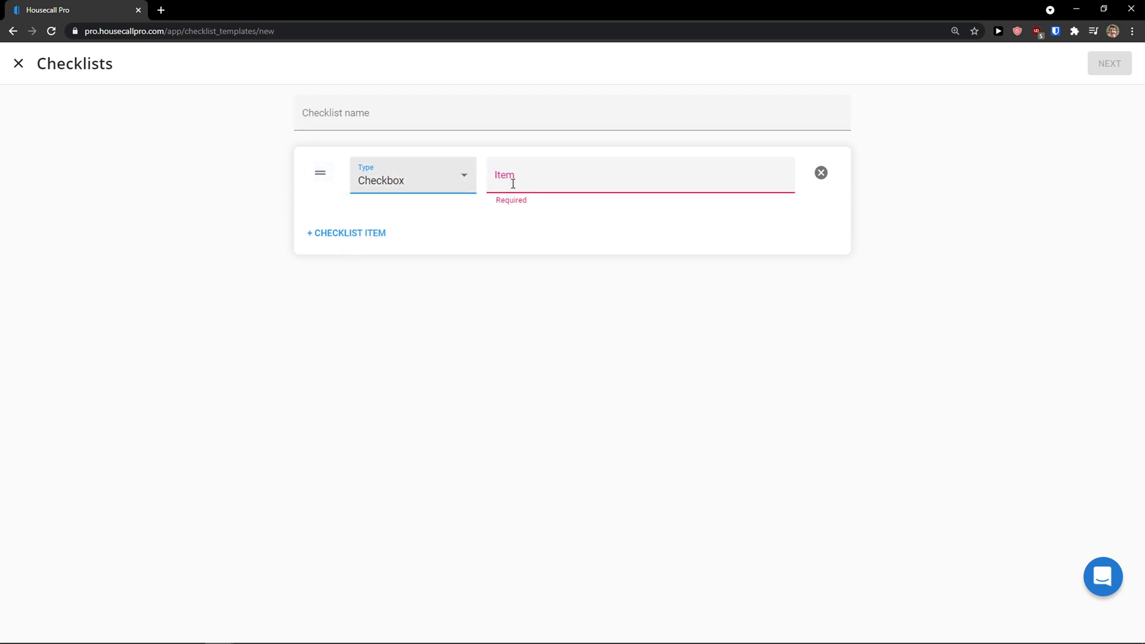
left_click(512, 184)
type("clean room")
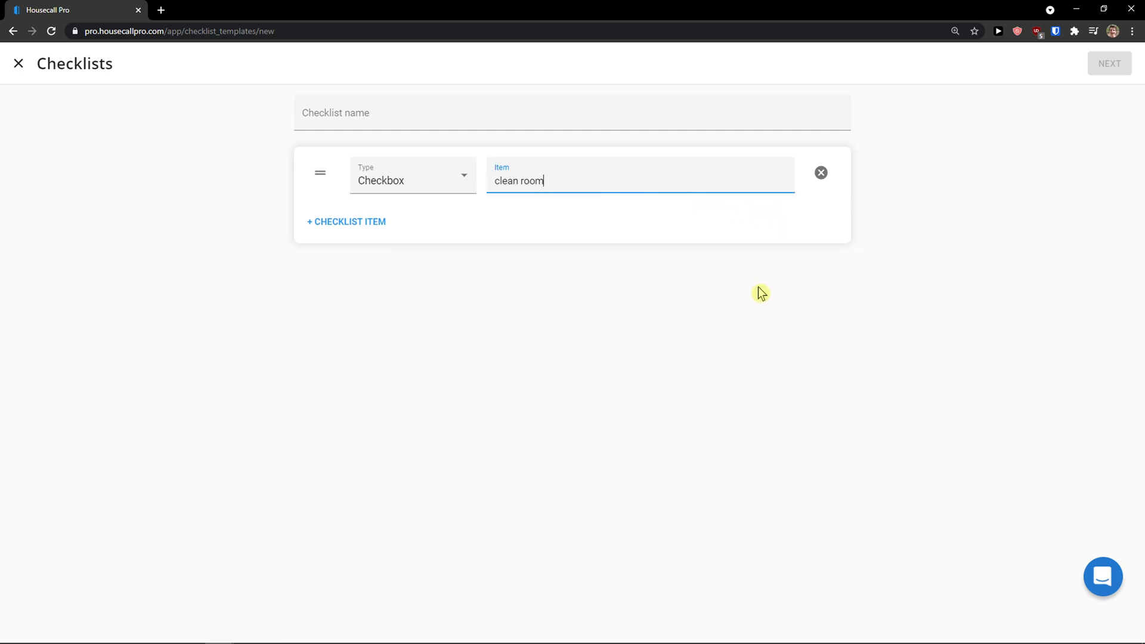
left_click(756, 292)
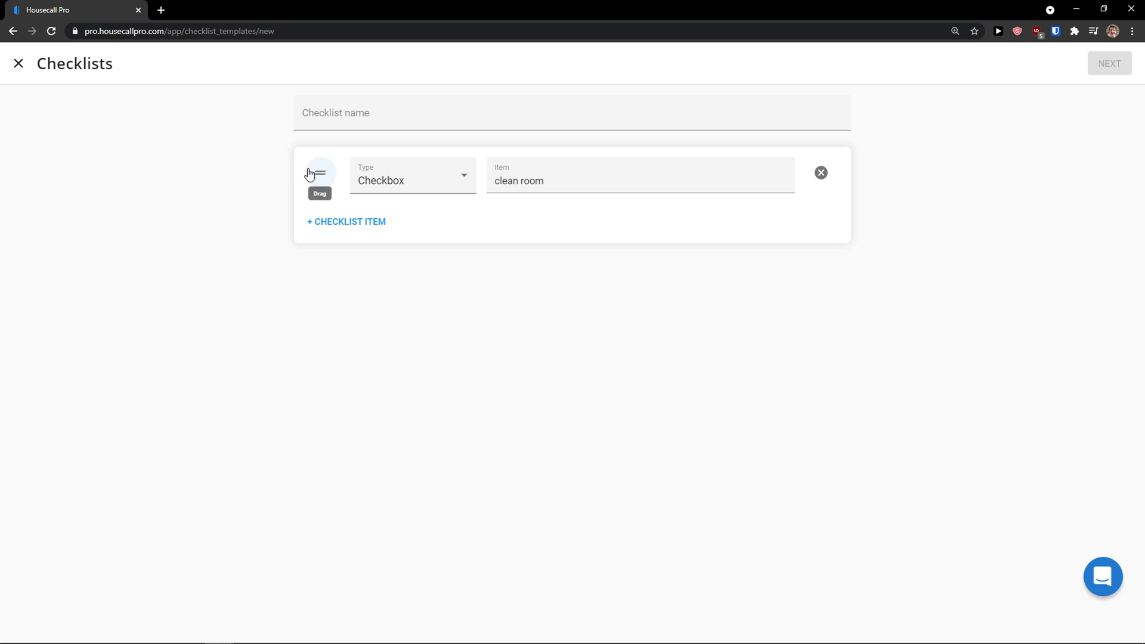
left_click(342, 124)
type("Cleaning")
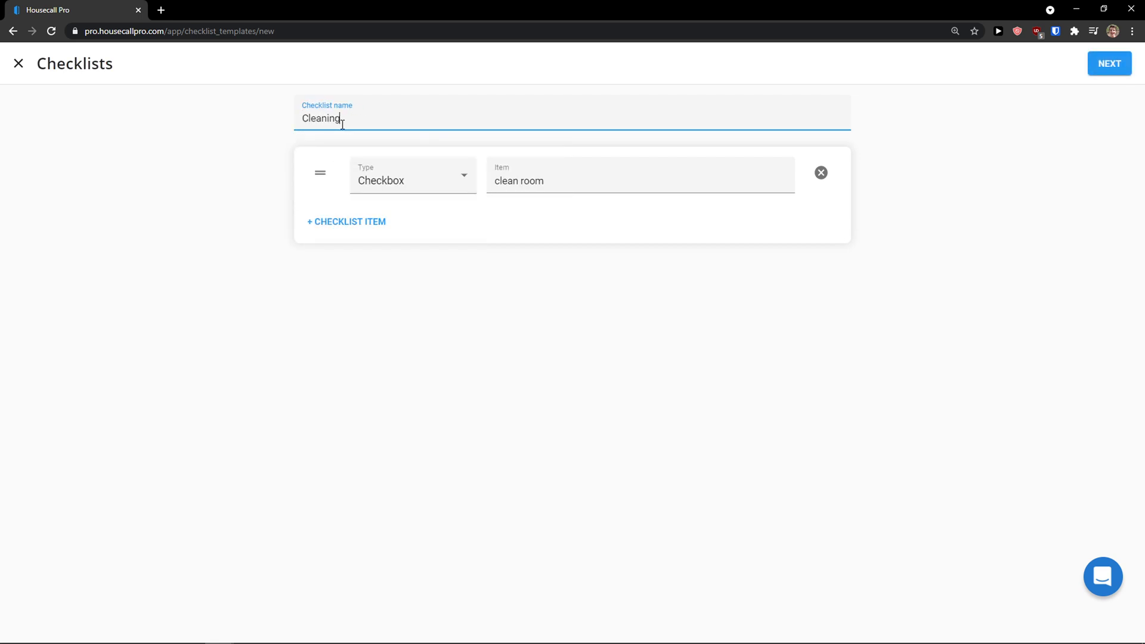
Step: Require the checklist to be completed before finishing a job, and save it
left_click(1115, 66)
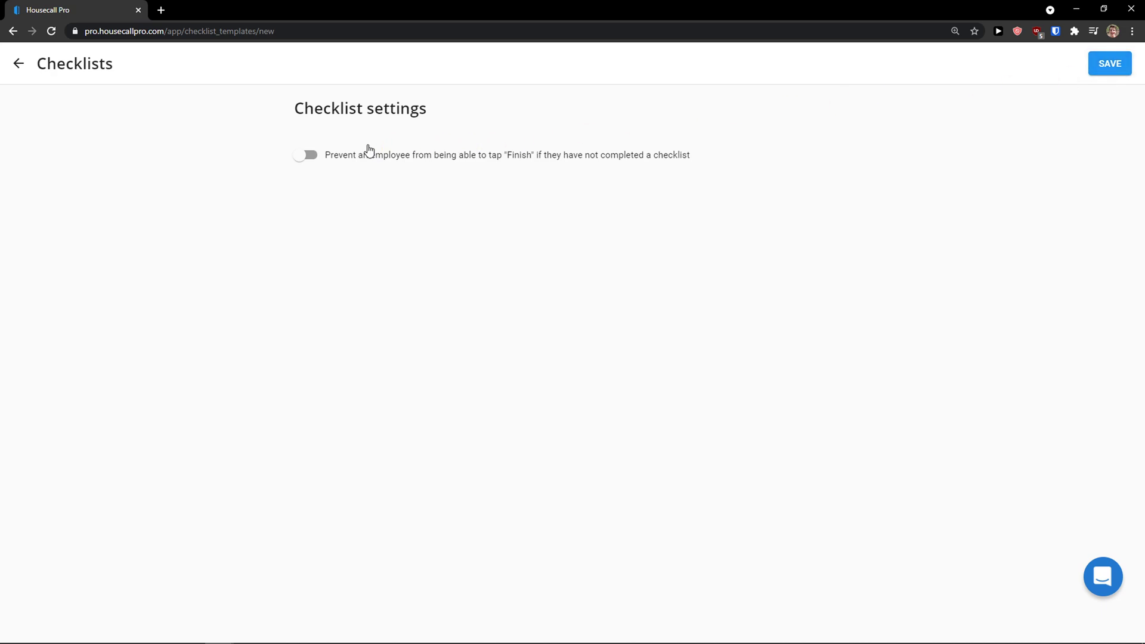
left_click_drag(383, 162, 746, 156)
left_click(317, 162)
left_click(1095, 65)
mouse_move(237, 205)
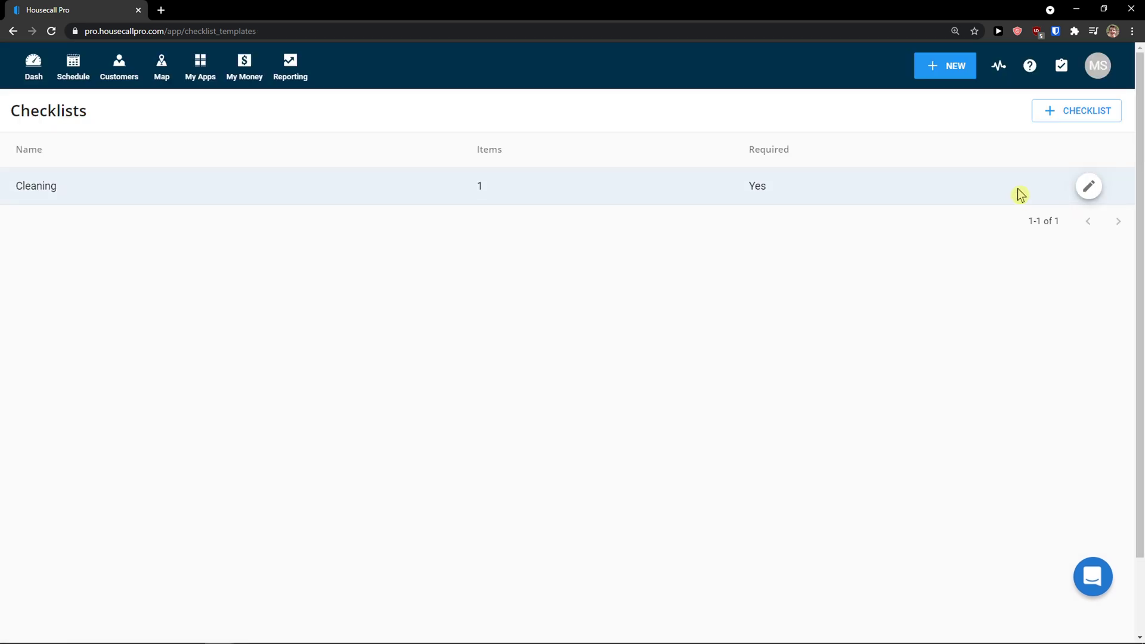
Step: Open the Cleaning checklist, choose Delete template from its options, and confirm the deletion
left_click(1088, 187)
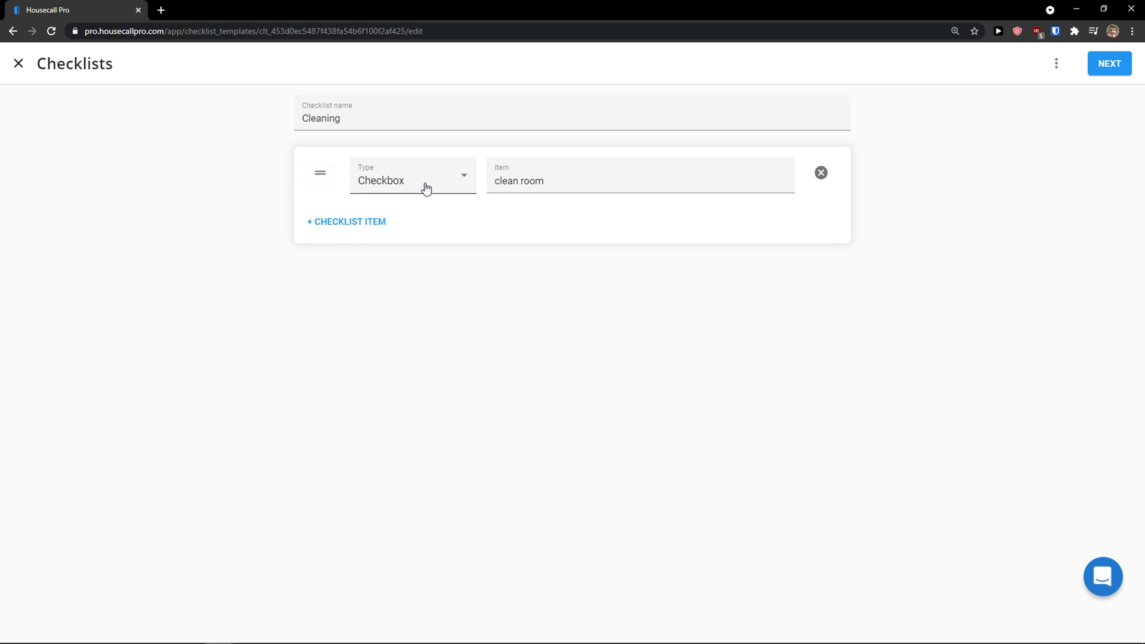
left_click(820, 173)
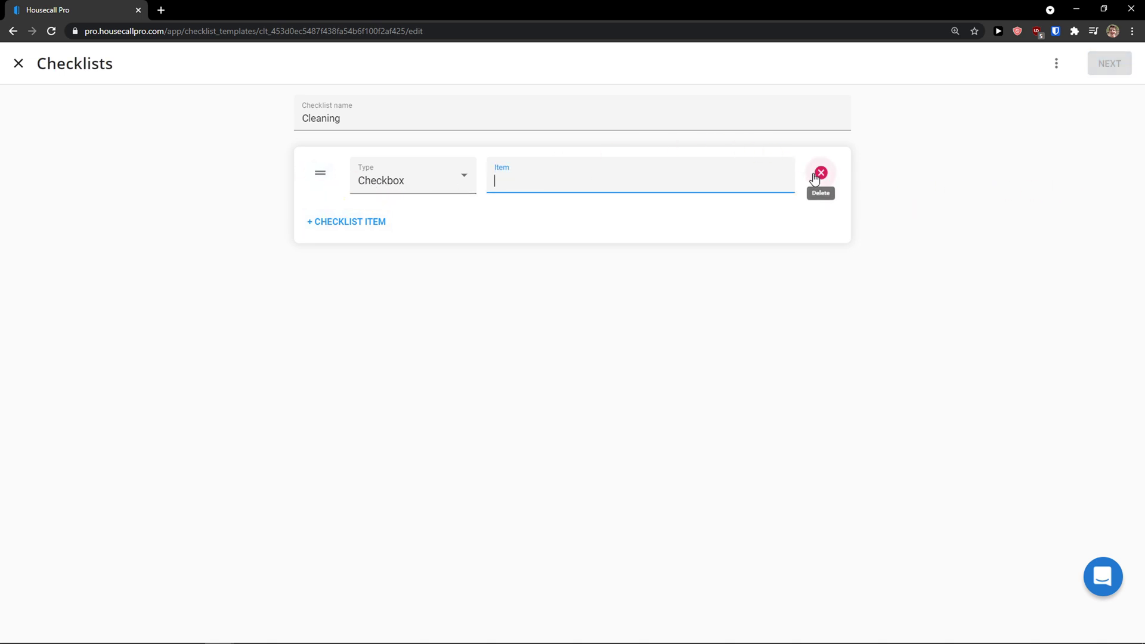
left_click(316, 214)
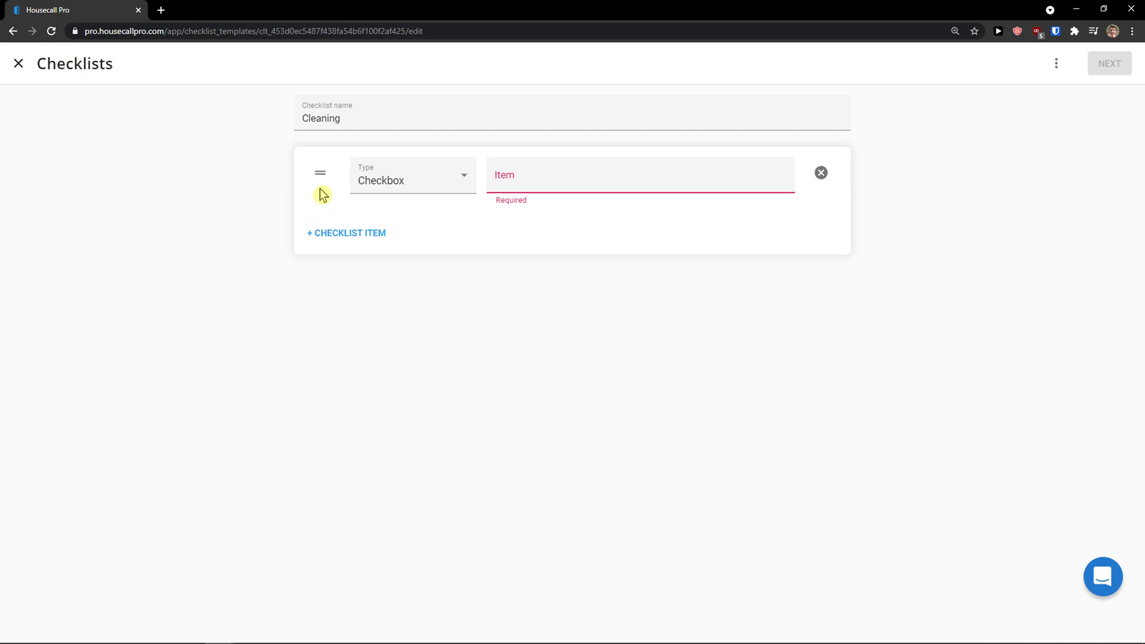
left_click(1056, 66)
left_click(1026, 106)
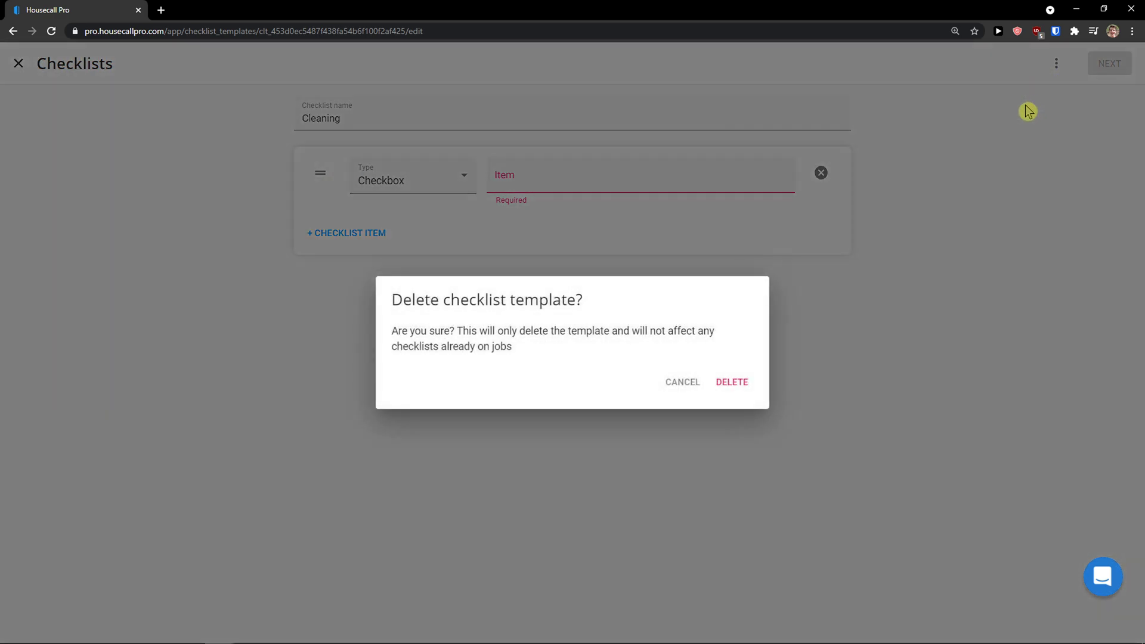
left_click(734, 382)
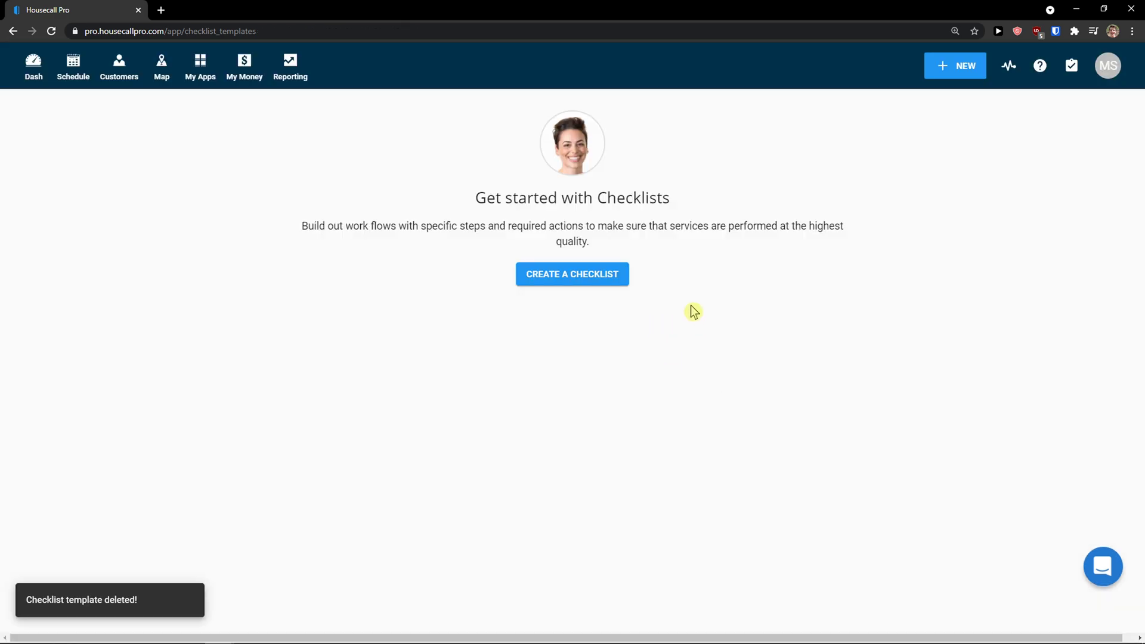
Step: Start a new Cleaning checklist with a 'Checklist cleaning' item, then switch to another program
left_click(590, 280)
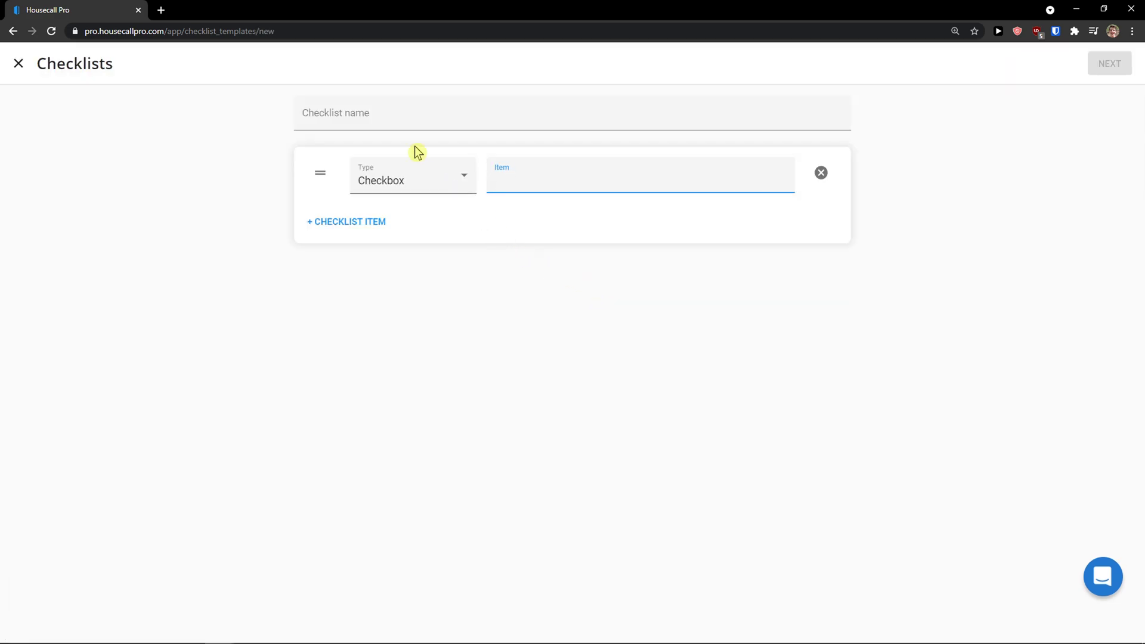
left_click(399, 120)
type("Cleaning")
key("Tab")
key("Tab")
type("Ch")
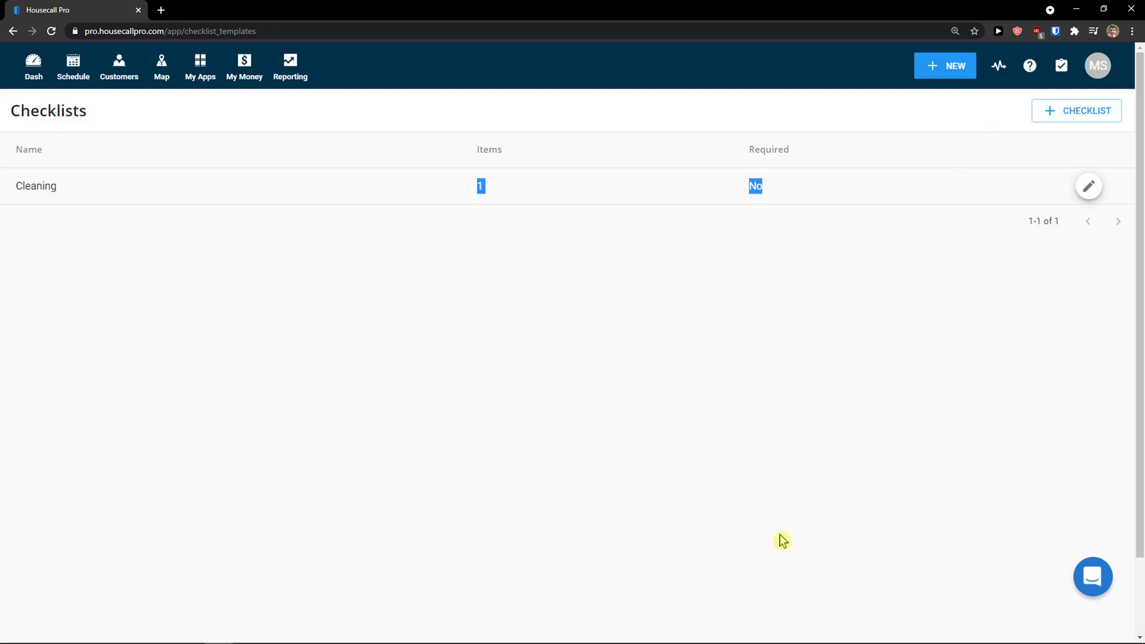
mouse_move(447, 620)
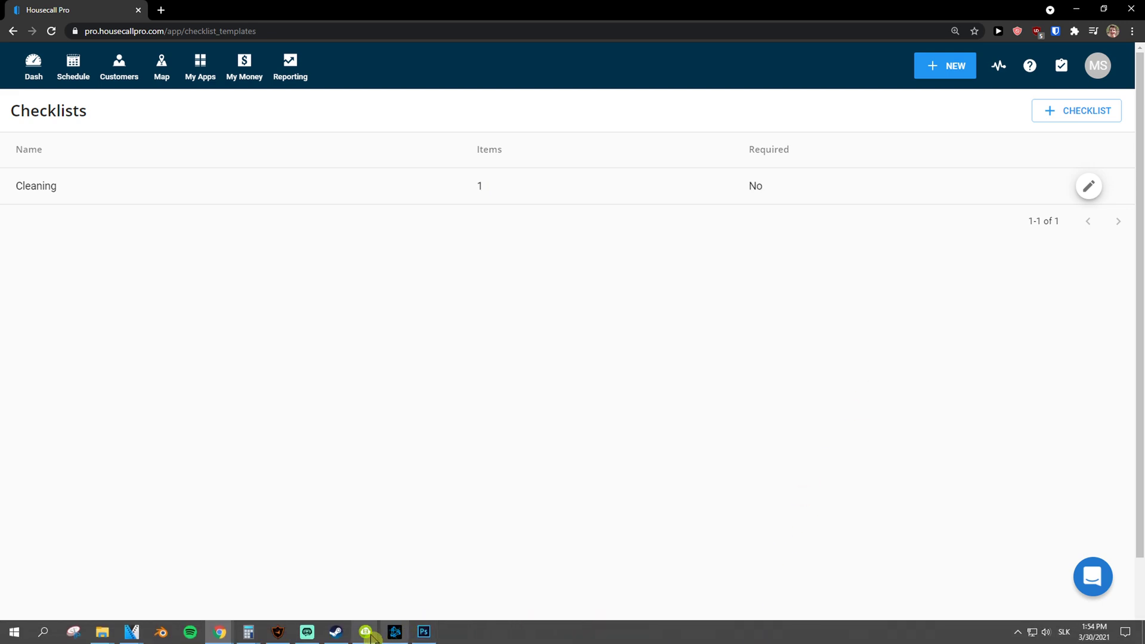
left_click(316, 637)
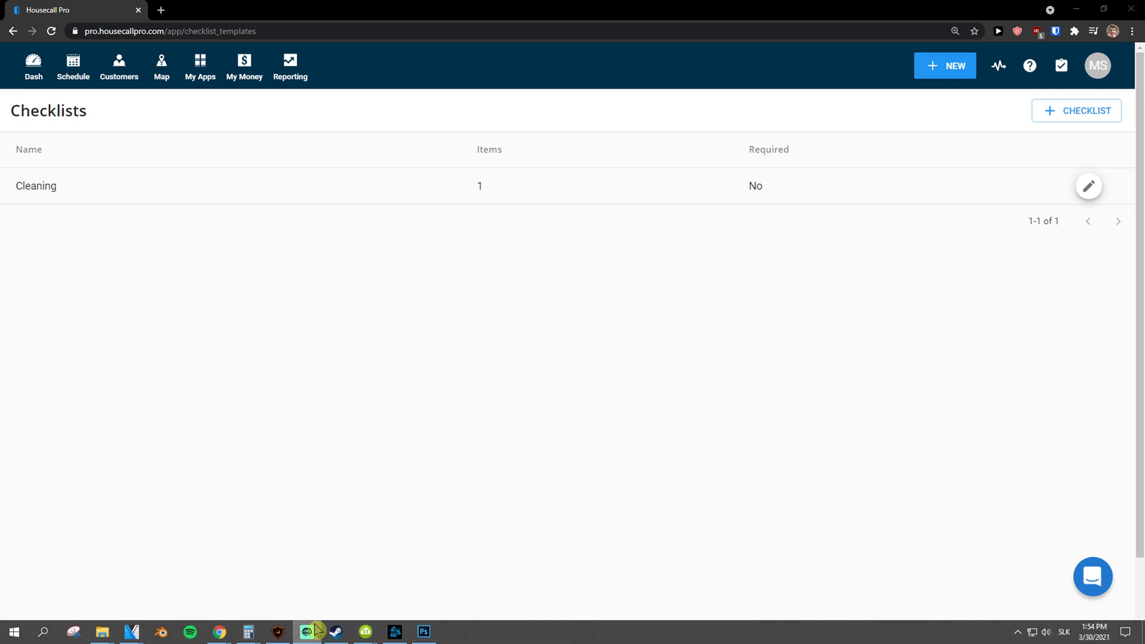